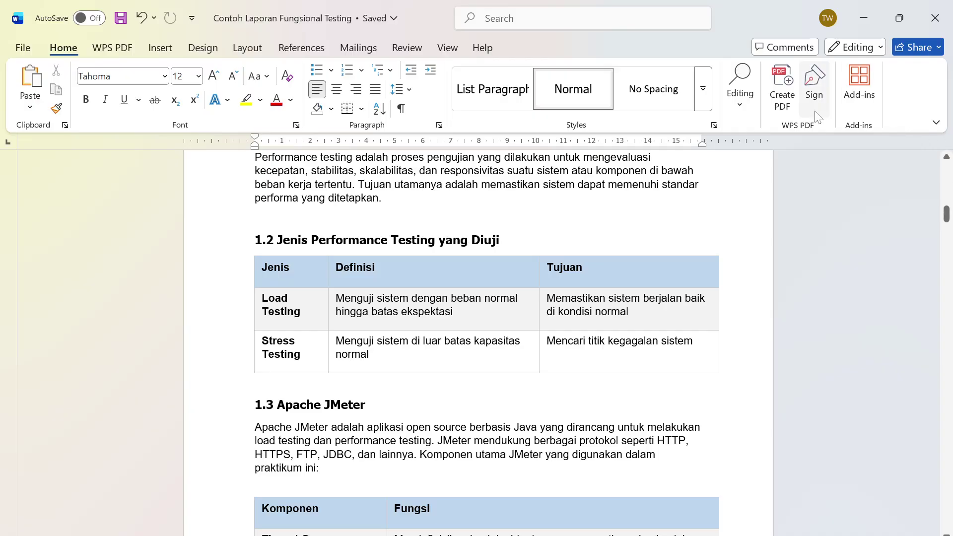
- Review the report's Pendahuluan section, including the performance testing types and the Apache JMeter description
scroll(740, 94, down, 2)
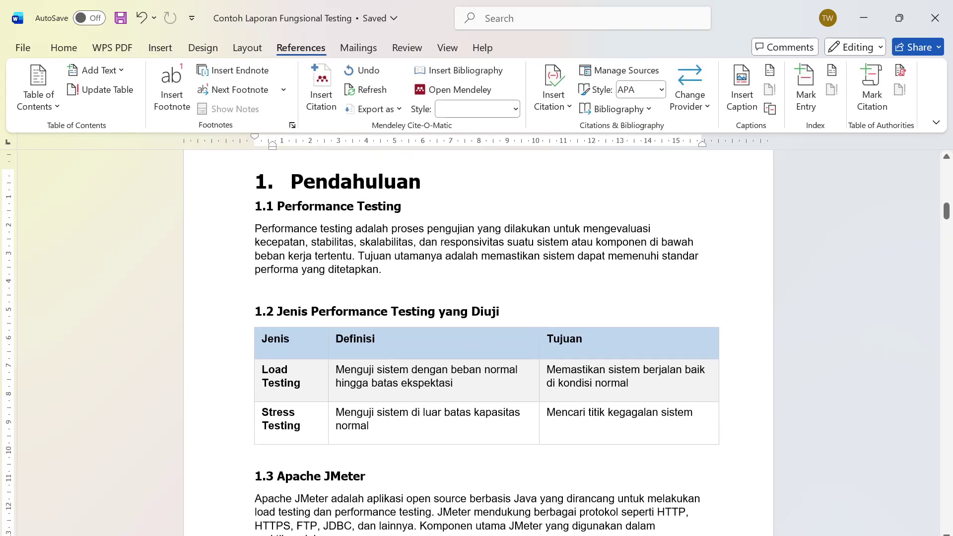
scroll(478, 343, up, 4)
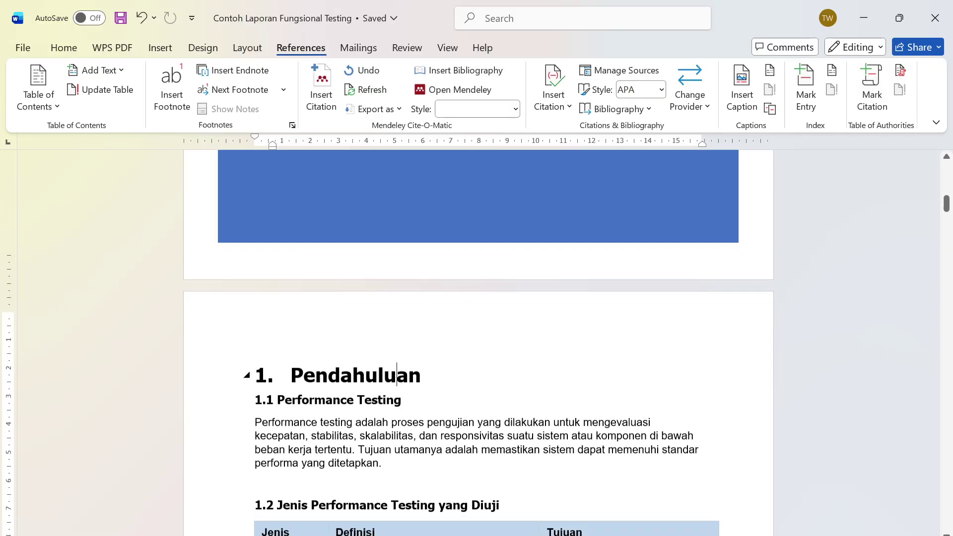
scroll(478, 343, down, 5)
scroll(478, 343, down, 5)
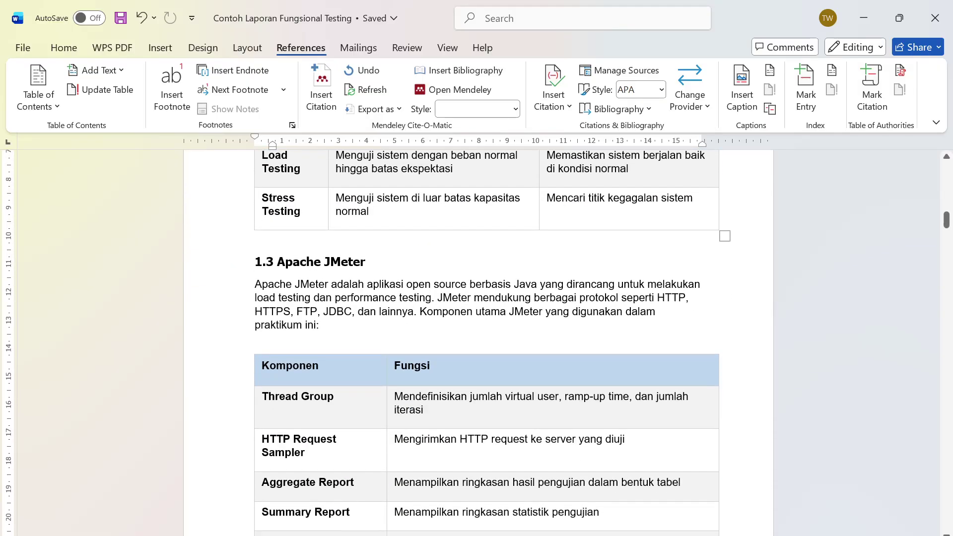
scroll(517, 315, down, 11)
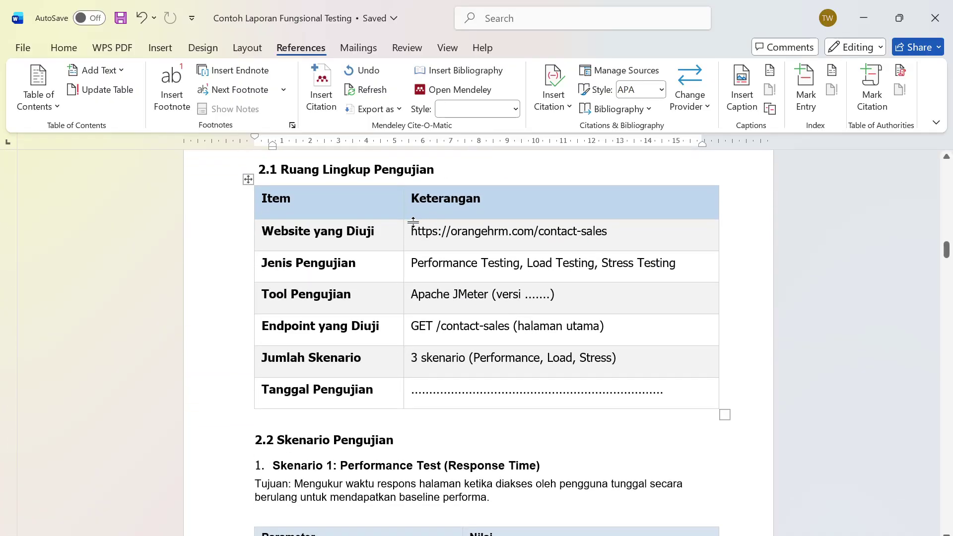
- Examine the 2.1 Ruang Lingkup Pengujian table row by row, from the tested website to the testing date
drag(411, 231, 631, 233)
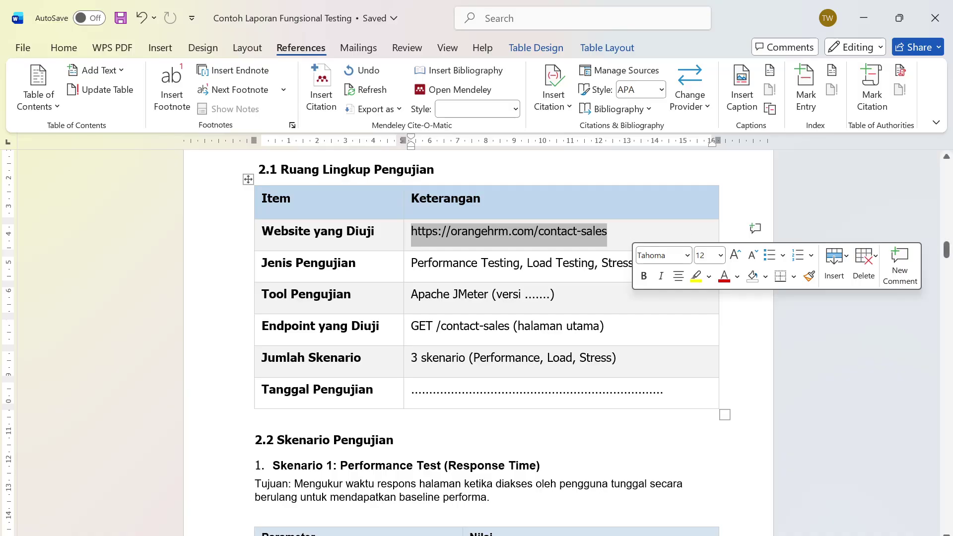
drag(411, 263, 676, 263)
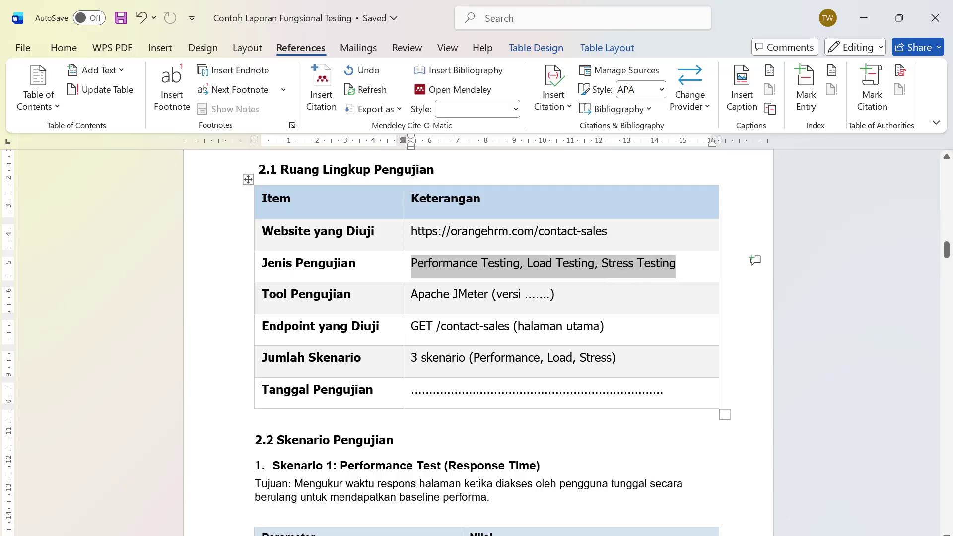
double_click(544, 301)
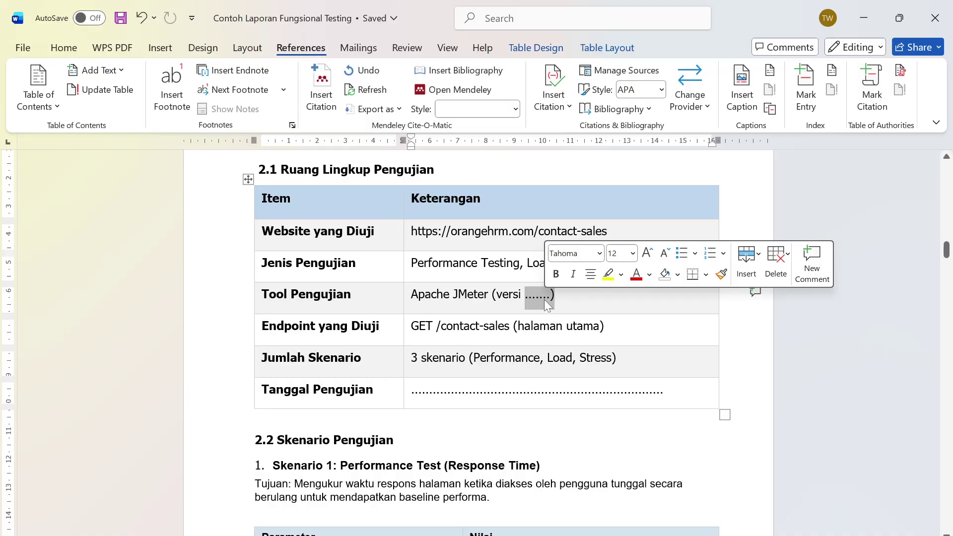
click(440, 327)
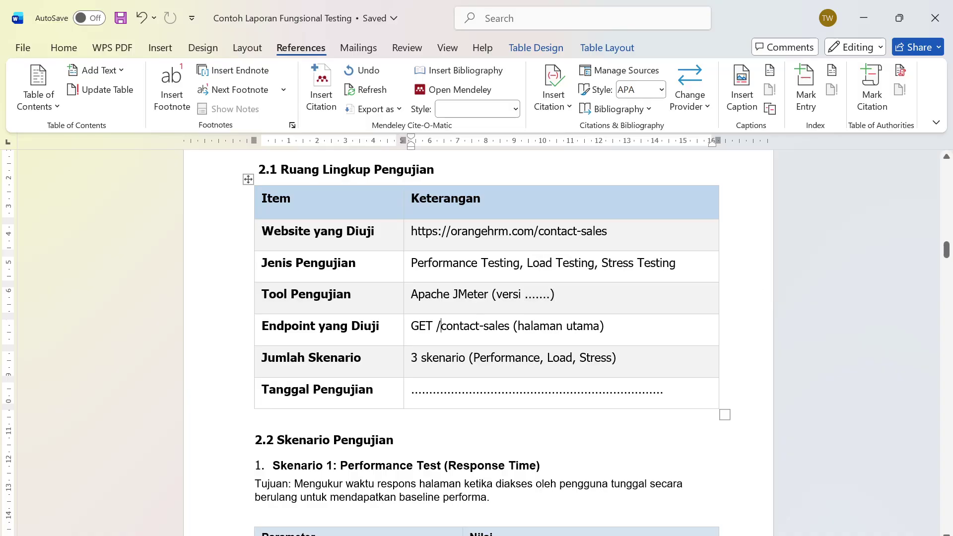
drag(420, 327, 604, 327)
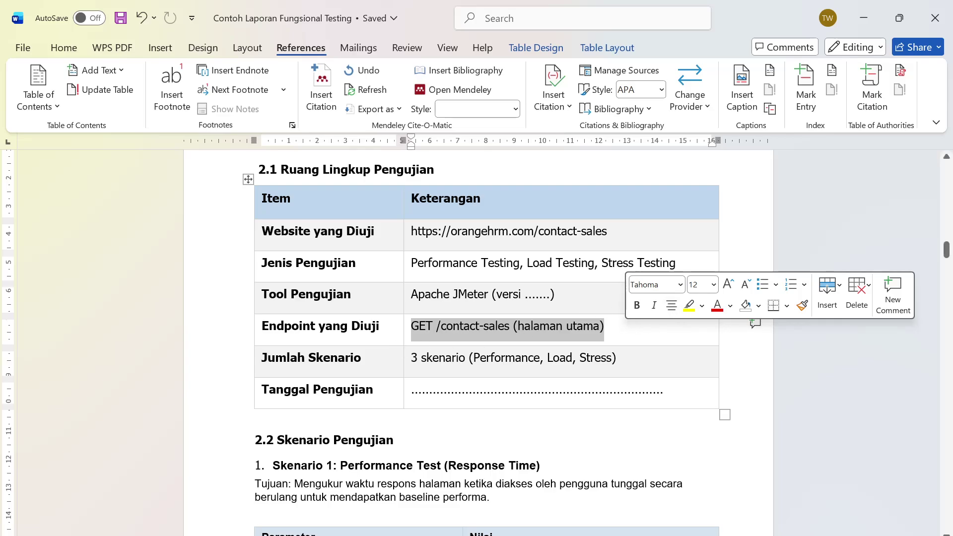
drag(411, 357, 616, 358)
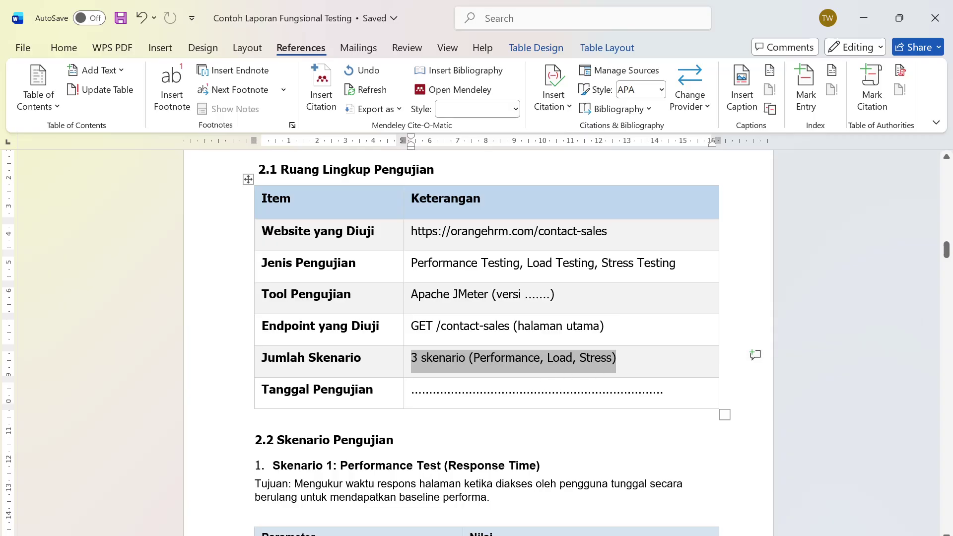
double_click(472, 390)
- Examine the Skenario 1 Performance Test parameters under 2.2, including the target URL
scroll(473, 390, down, 3)
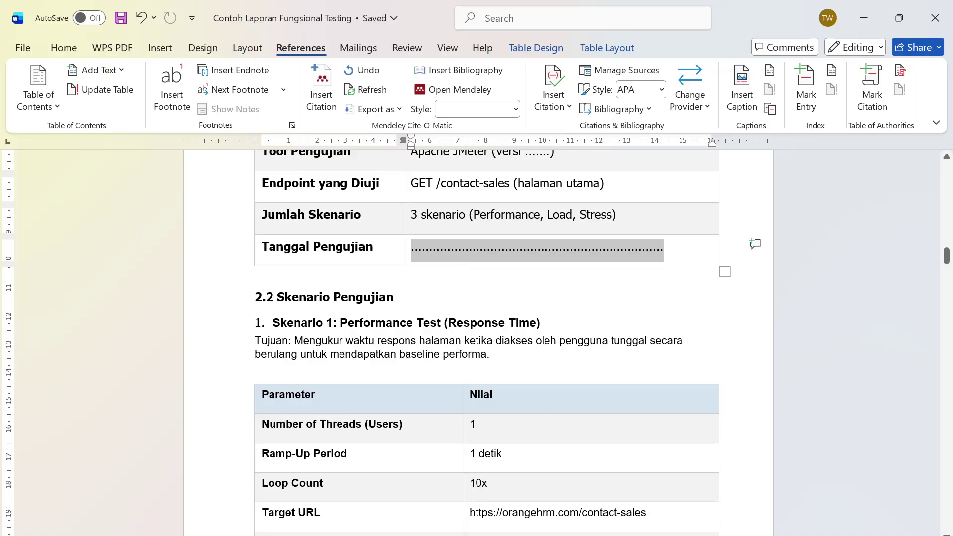
scroll(472, 343, down, 1)
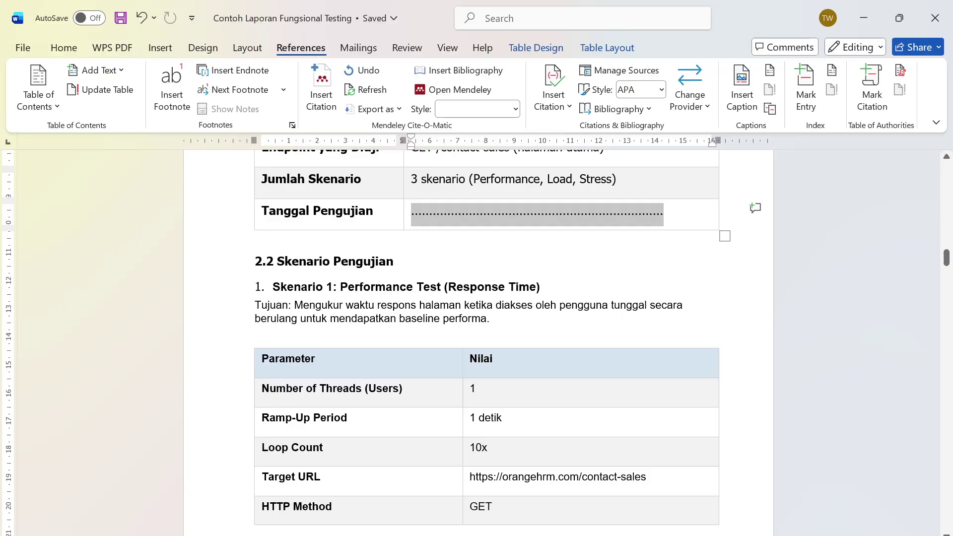
scroll(476, 342, down, 3)
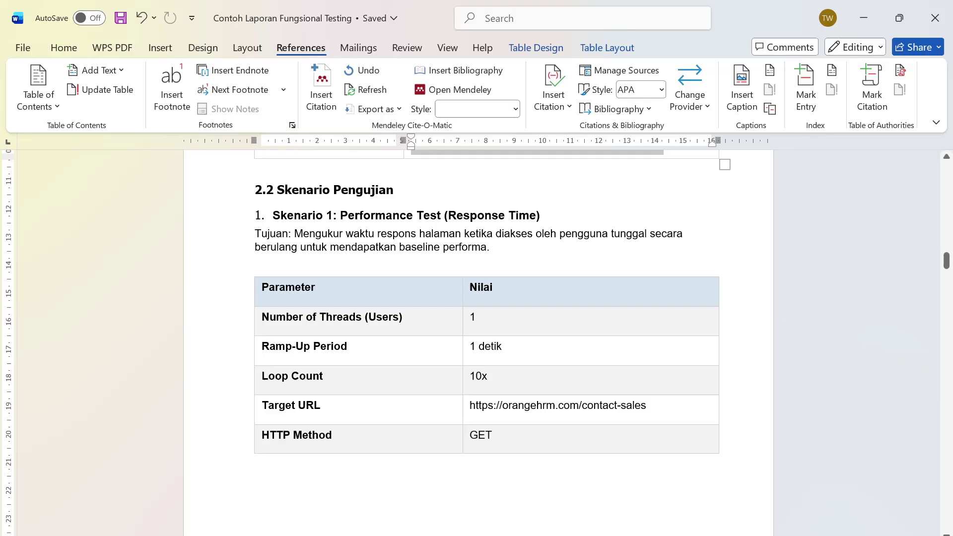
drag(470, 405, 646, 405)
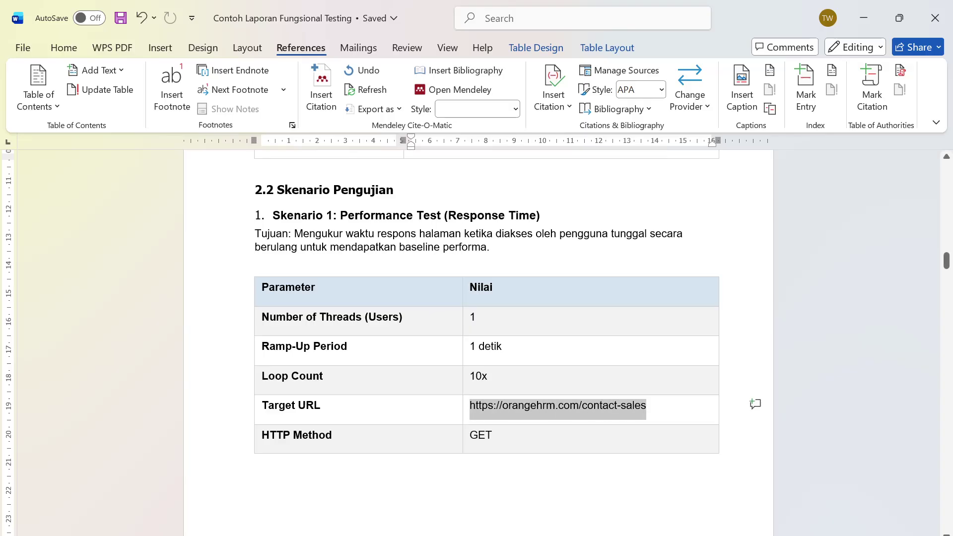
scroll(676, 417, down, 10)
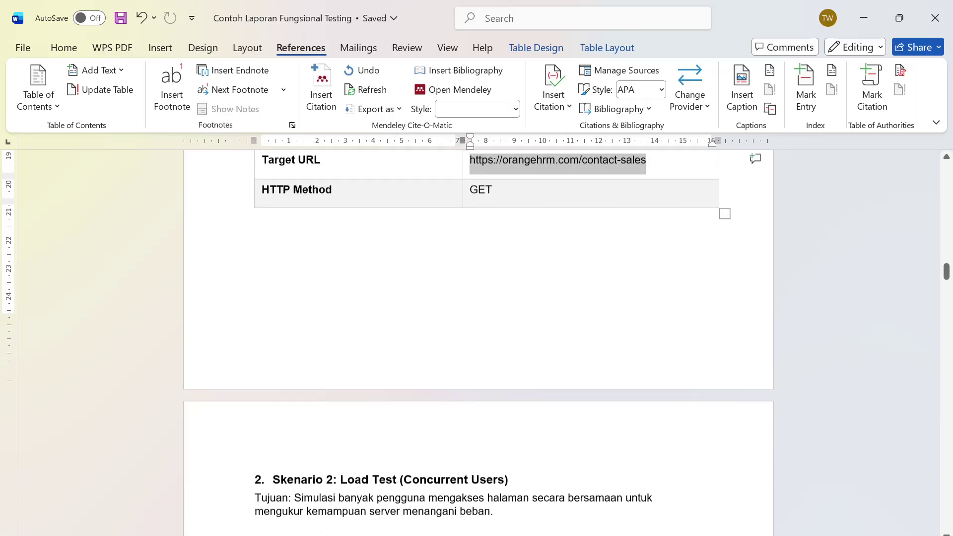
scroll(476, 342, down, 8)
scroll(440, 396, up, 20)
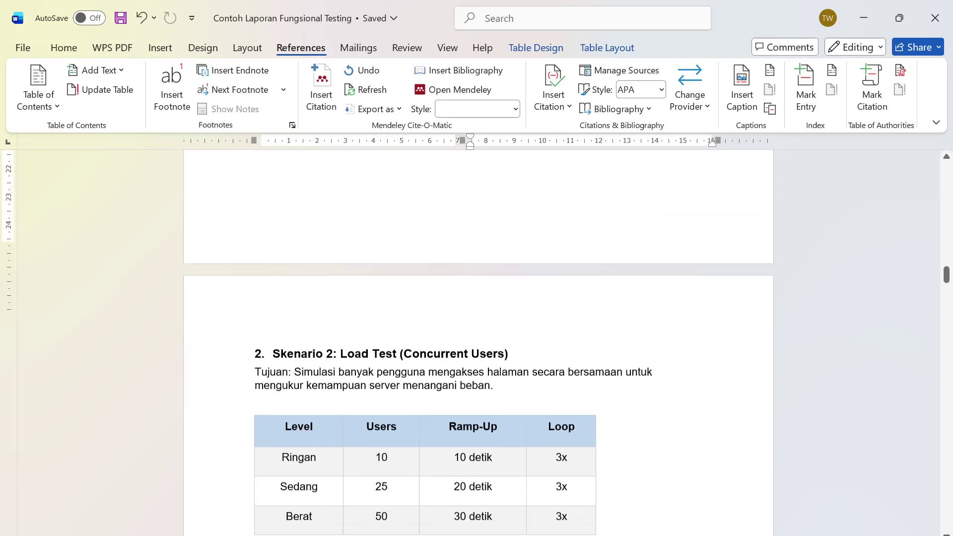
scroll(501, 341, up, 1)
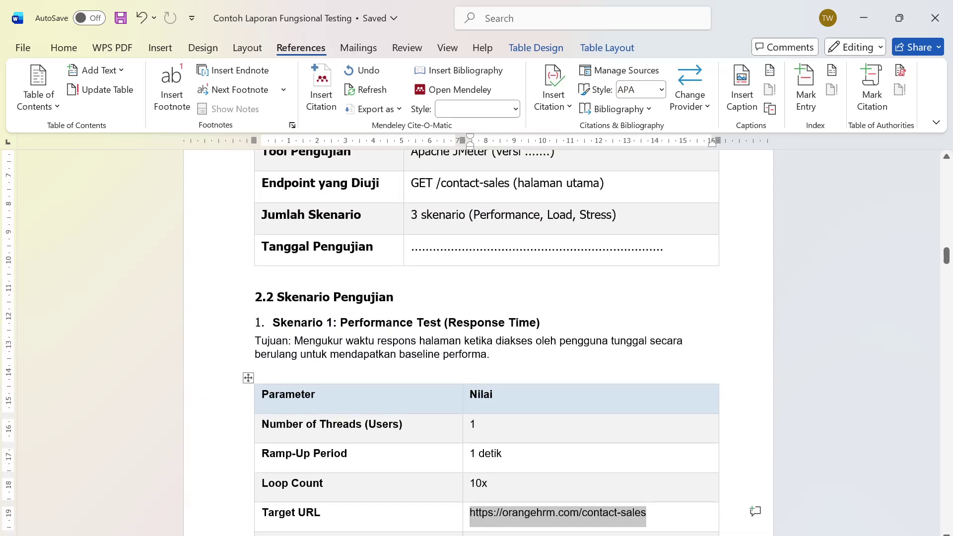
- Review the Load Test and Stress Test scenario tables, the Kriteria Keberhasilan table and the start of Hasil Pengujian
scroll(477, 343, down, 20)
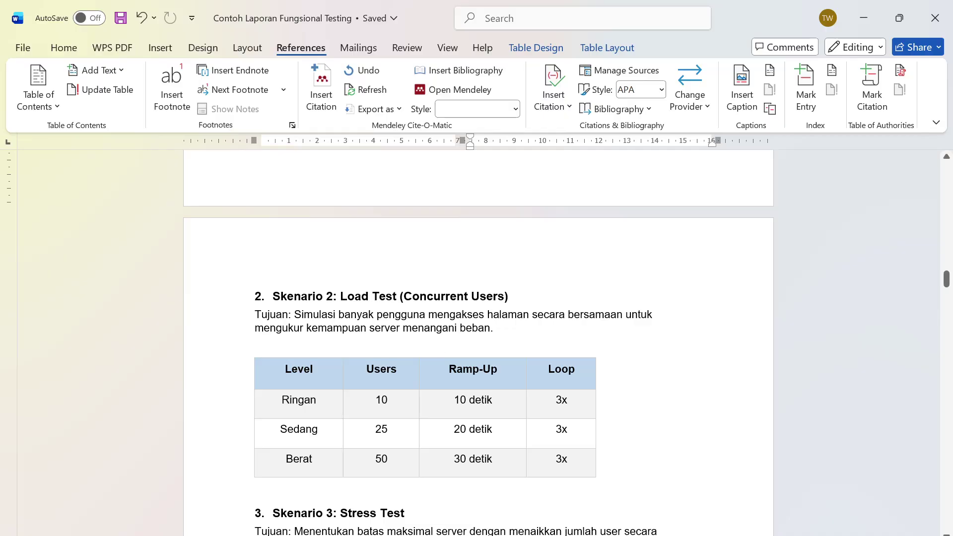
scroll(405, 419, down, 5)
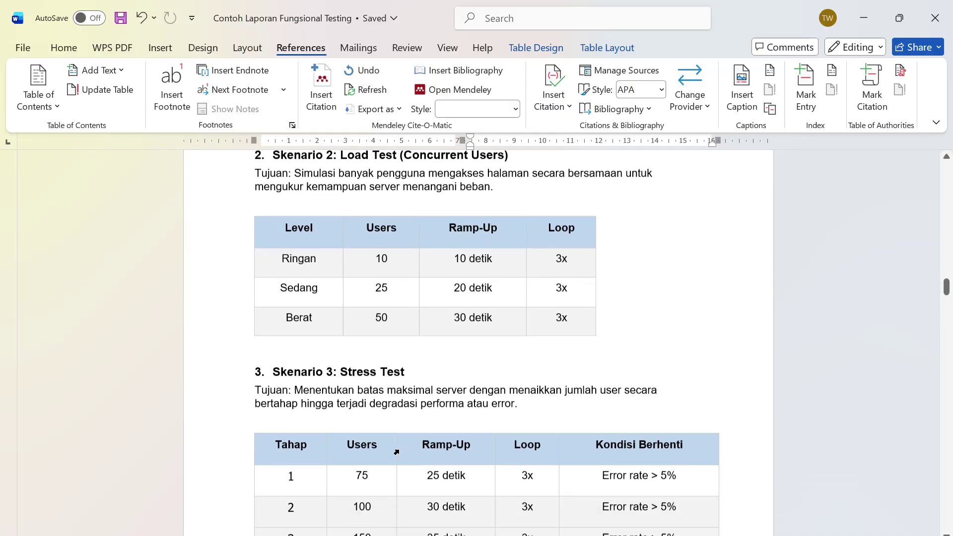
scroll(382, 414, down, 1)
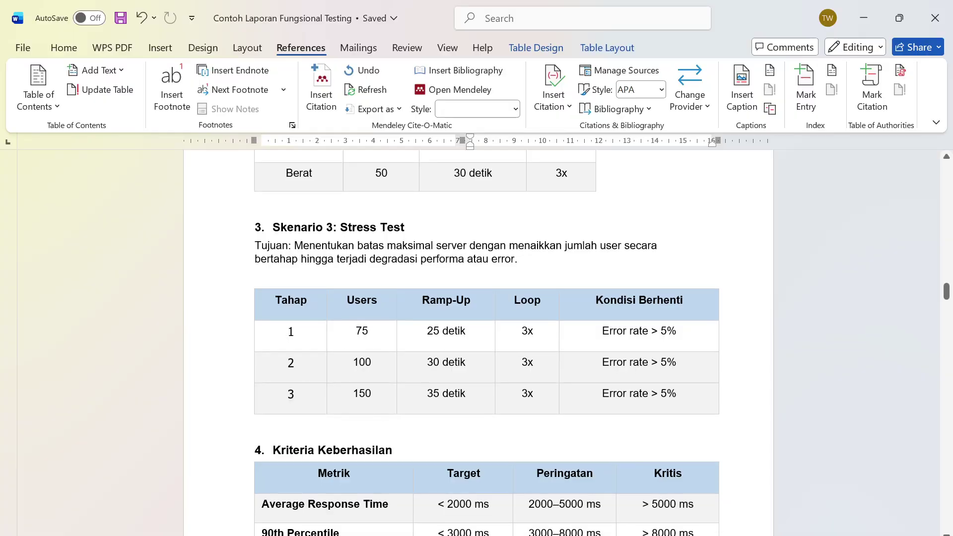
drag(327, 365, 641, 370)
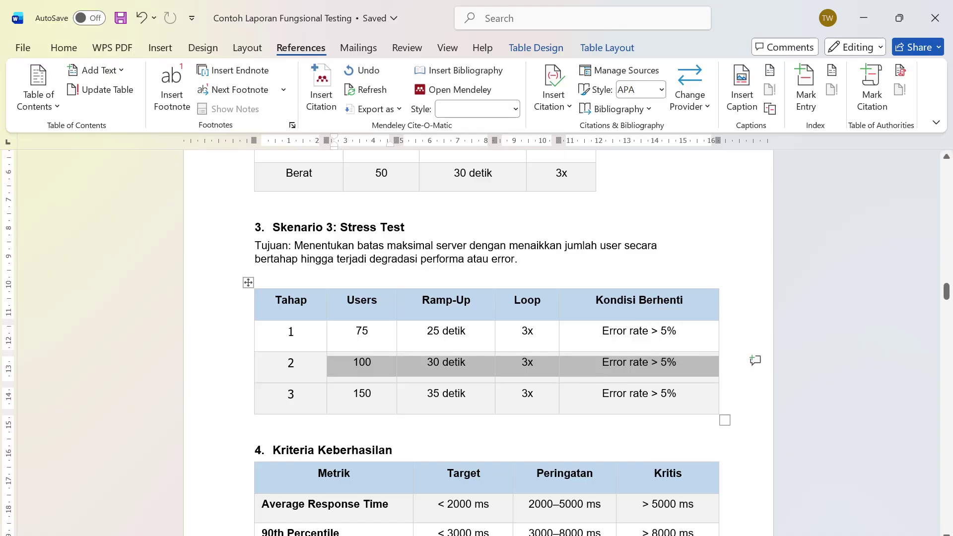
scroll(487, 343, down, 3)
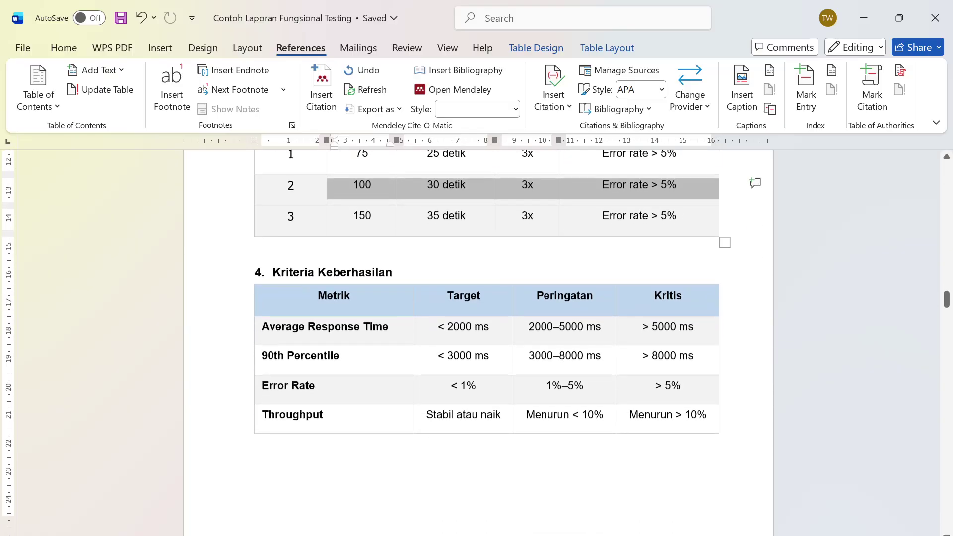
scroll(445, 446, down, 5)
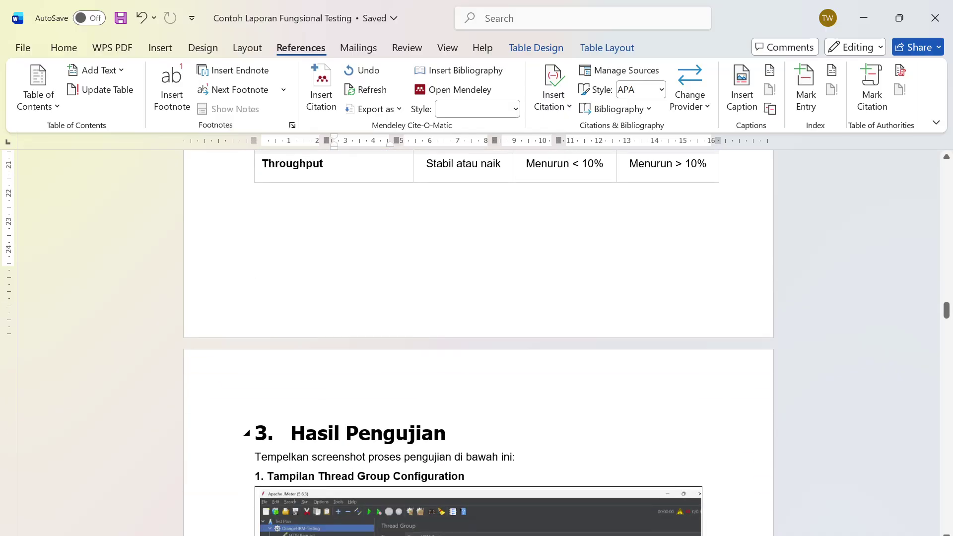
scroll(355, 304, up, 4)
scroll(368, 414, down, 6)
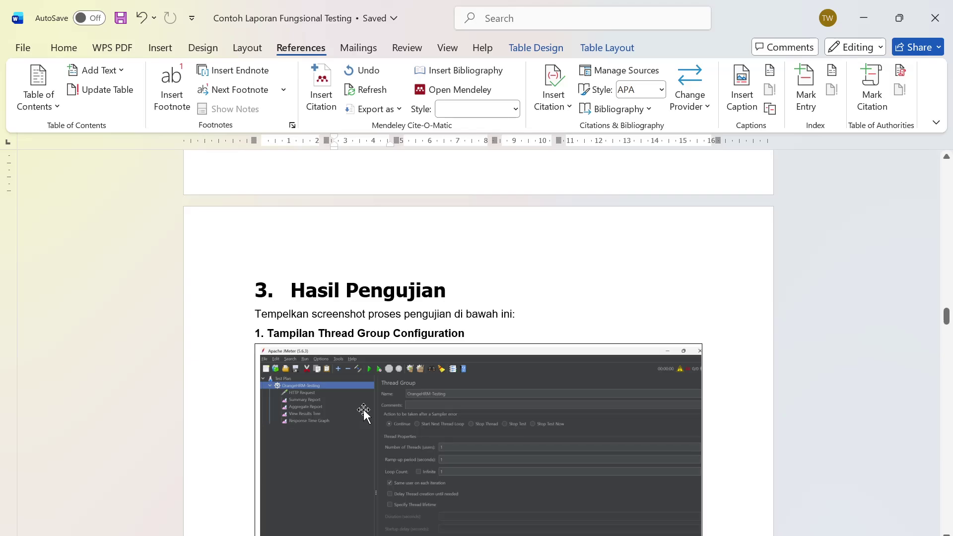
- Switch to Apache JMeter and close it, saving the unsaved changes to the OrangeHRM-Testing-kelas10.jmx test plan
click(676, 535)
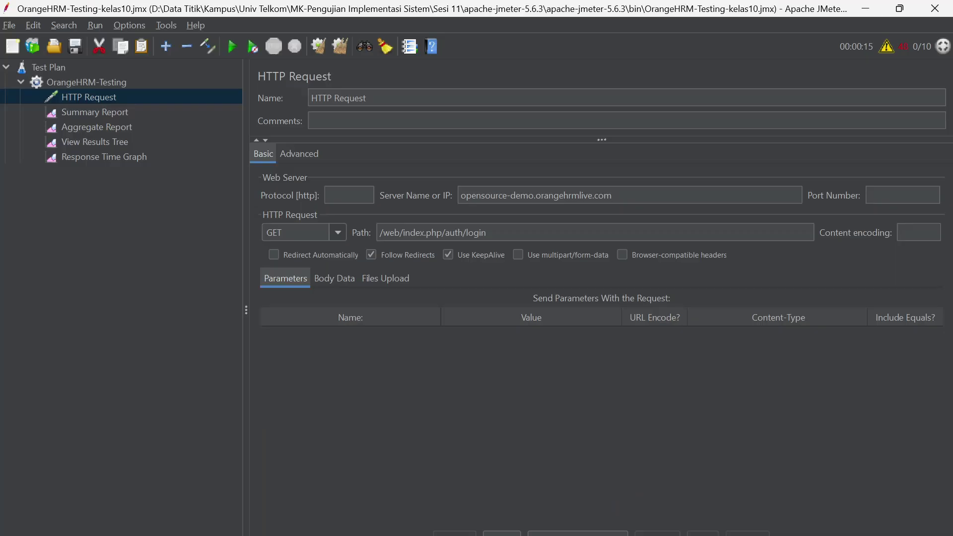
click(935, 9)
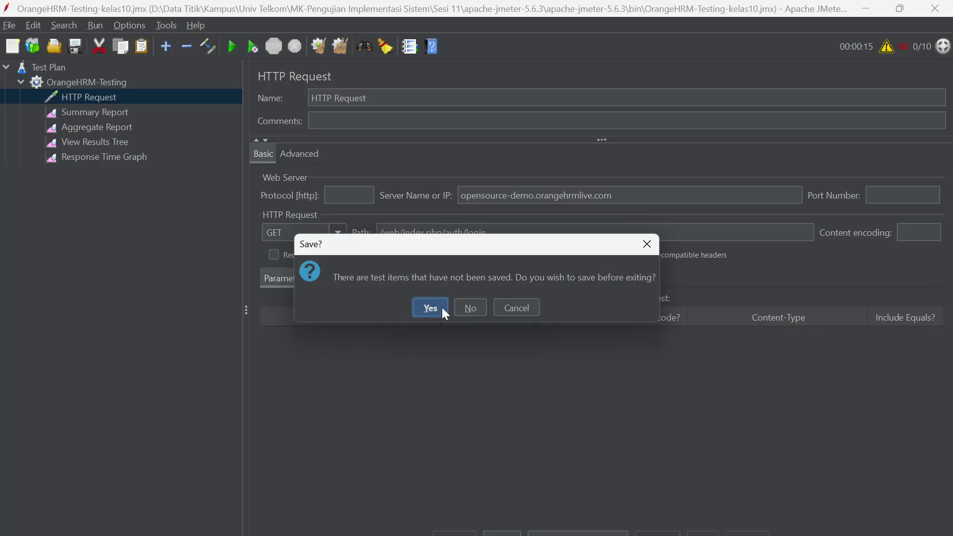
click(443, 309)
- In File Explorer, go to Sesi 11 > apache-jmeter-5.6.3 > apache-jmeter-5.6.3 > bin and launch the ApacheJMeter jar file
key(alt+Tab)
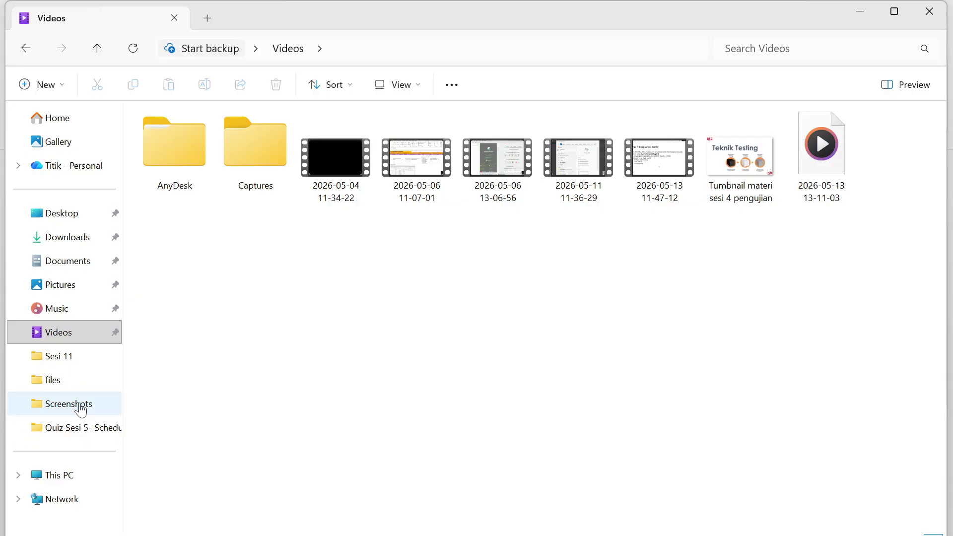
click(65, 360)
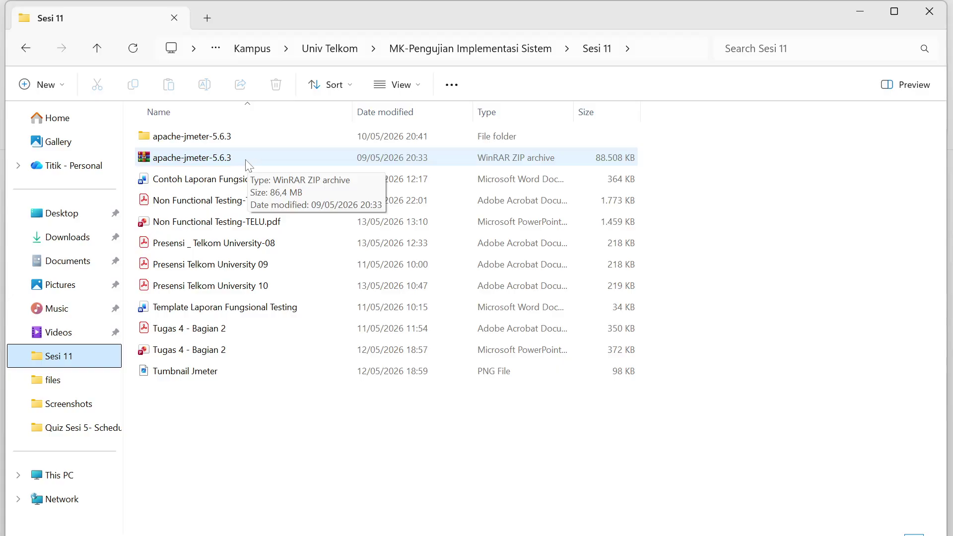
double_click(234, 139)
click(217, 145)
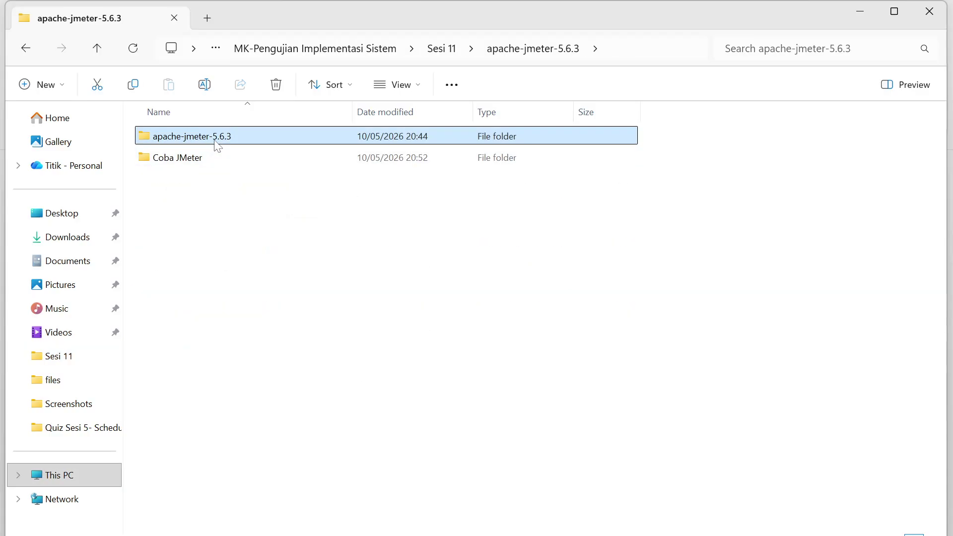
double_click(215, 141)
double_click(184, 158)
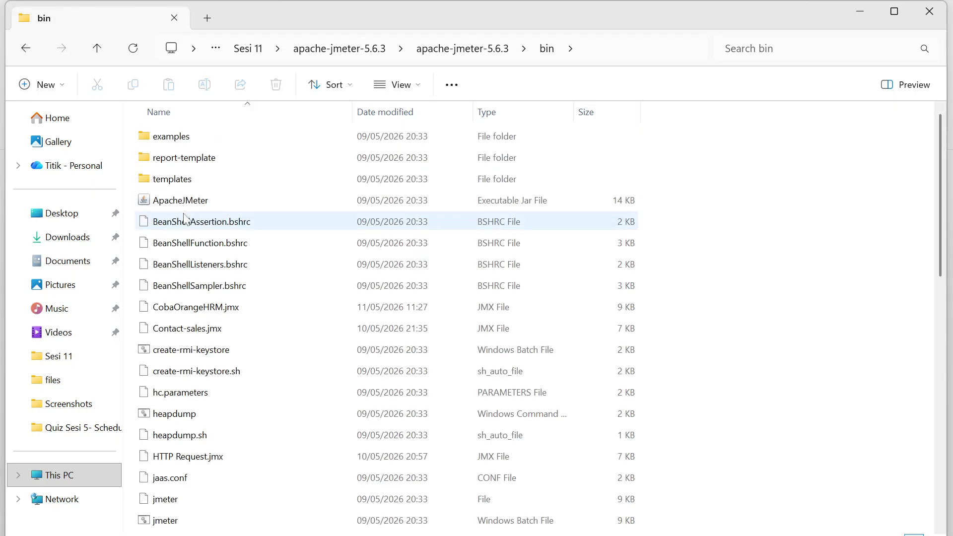
click(193, 206)
double_click(193, 205)
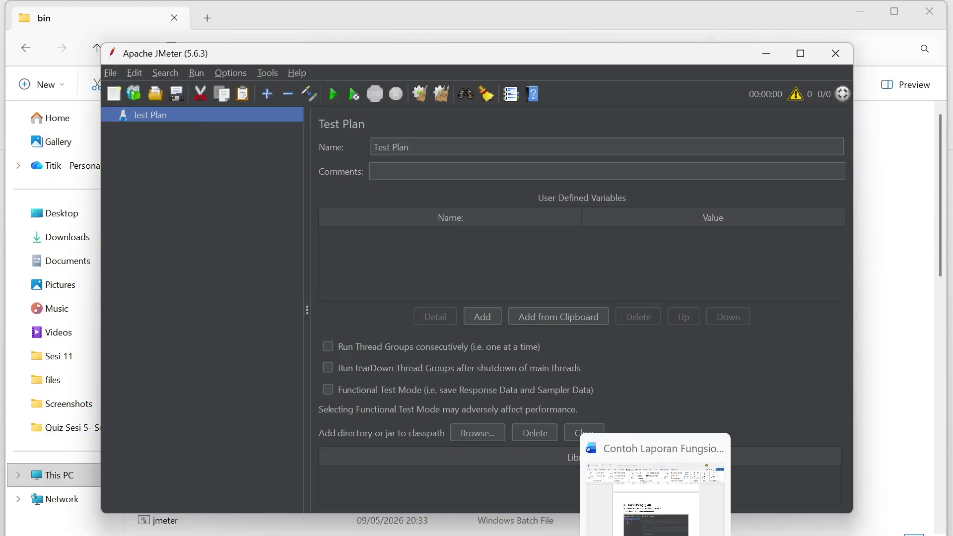
- Switch back to the Word report and examine the Komponen and Fungsi table in section 1.3, starting with Thread Group
click(655, 534)
scroll(546, 431, up, 3)
scroll(477, 342, up, 20)
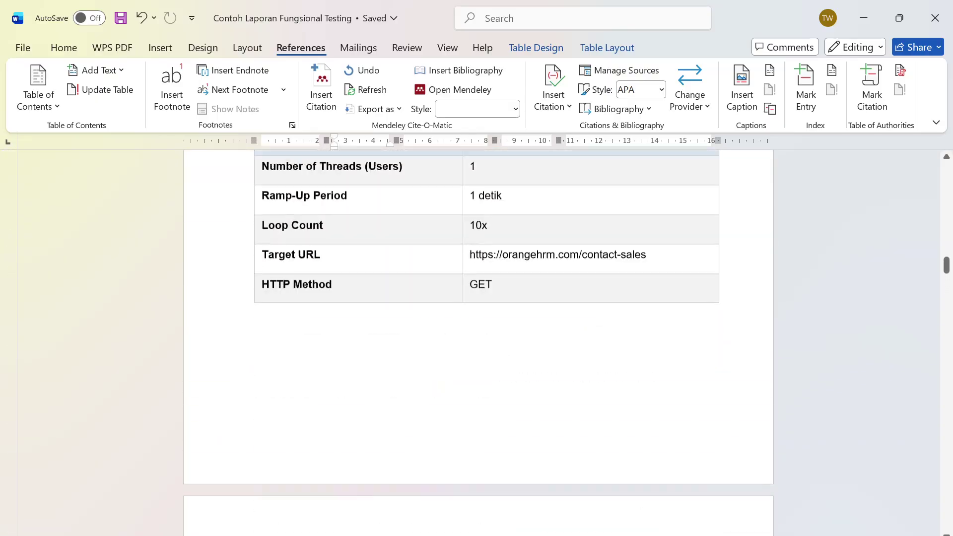
scroll(516, 397, up, 8)
scroll(372, 274, down, 7)
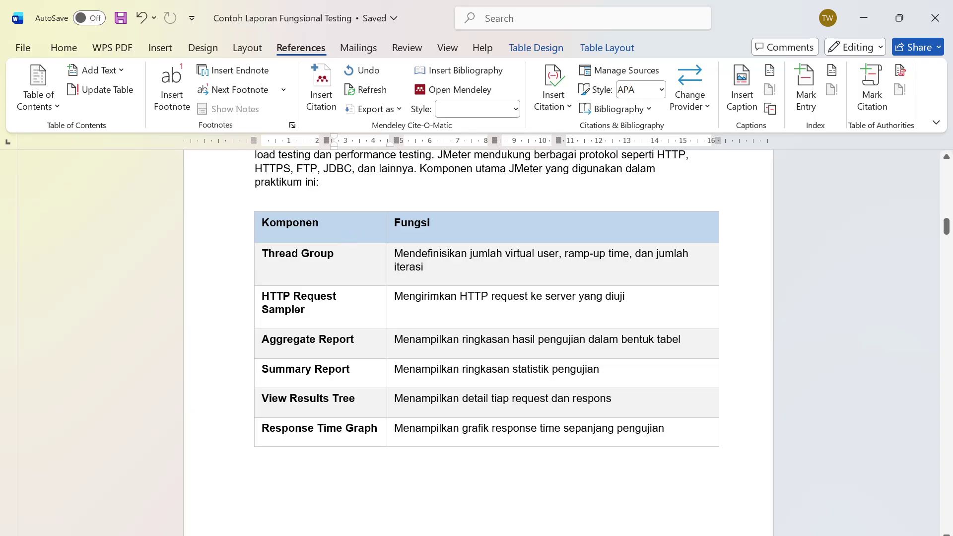
mouse_move(297, 226)
mouse_down()
mouse_move(447, 348)
mouse_move(546, 401)
mouse_up()
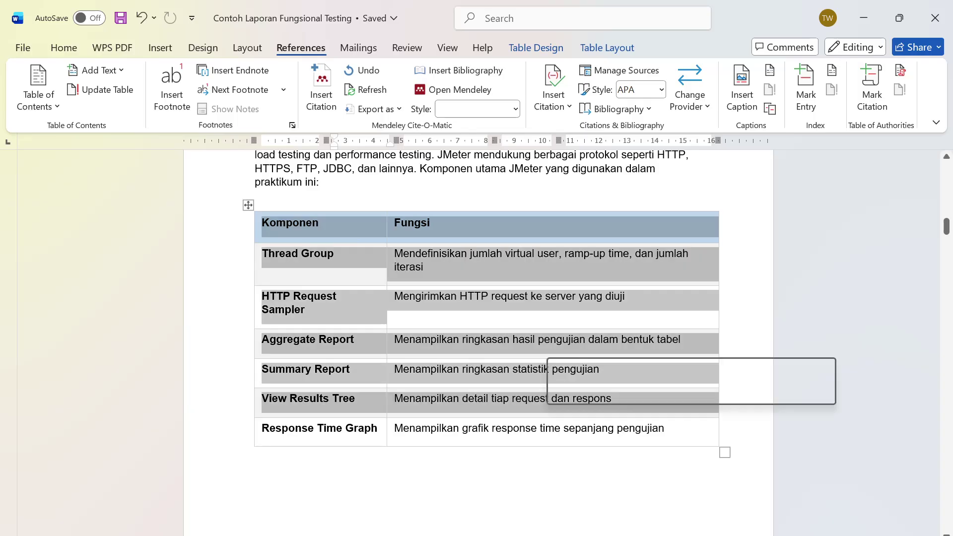
click(328, 255)
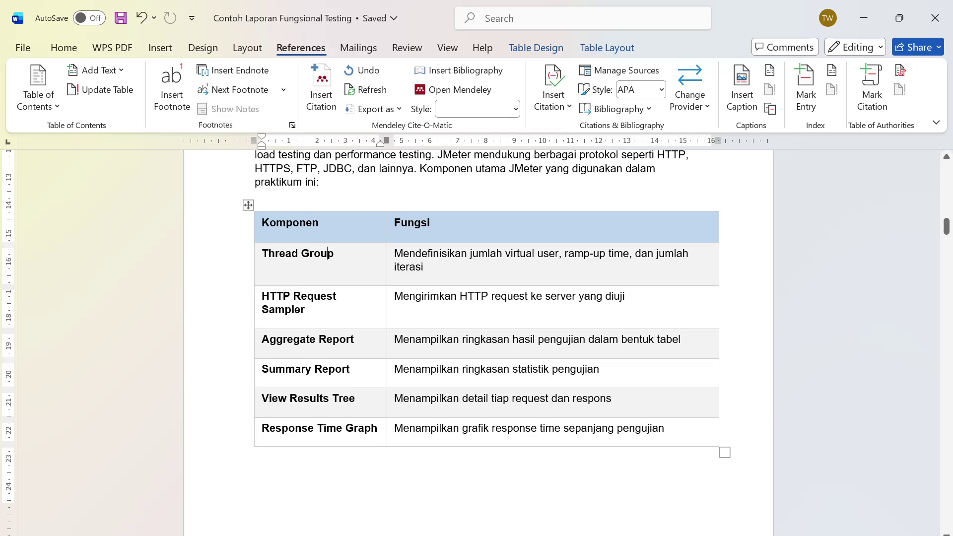
- Examine the HTTP Request Sampler, Aggregate Report, Summary Report, View Results Tree and Response Time Graph rows of the Komponen table
drag(305, 310, 261, 296)
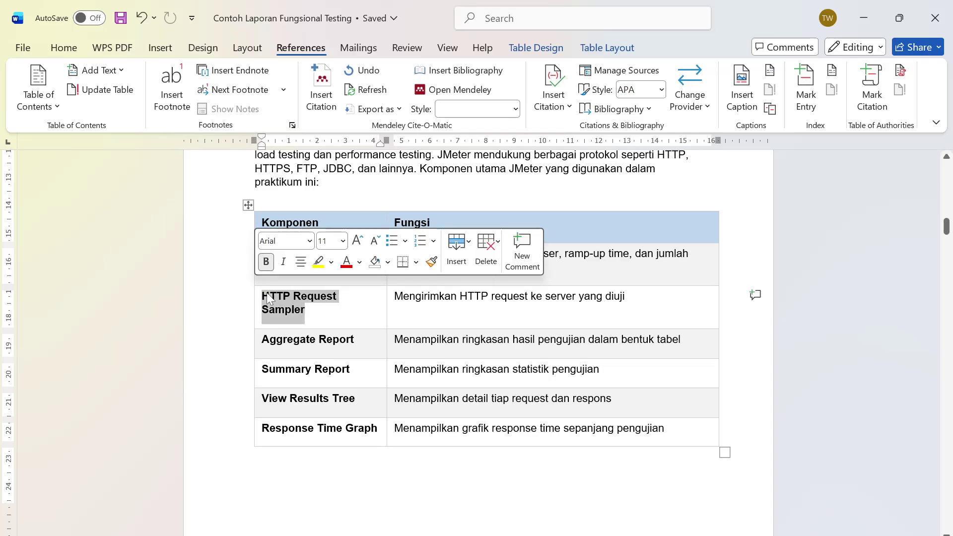
drag(298, 342, 317, 431)
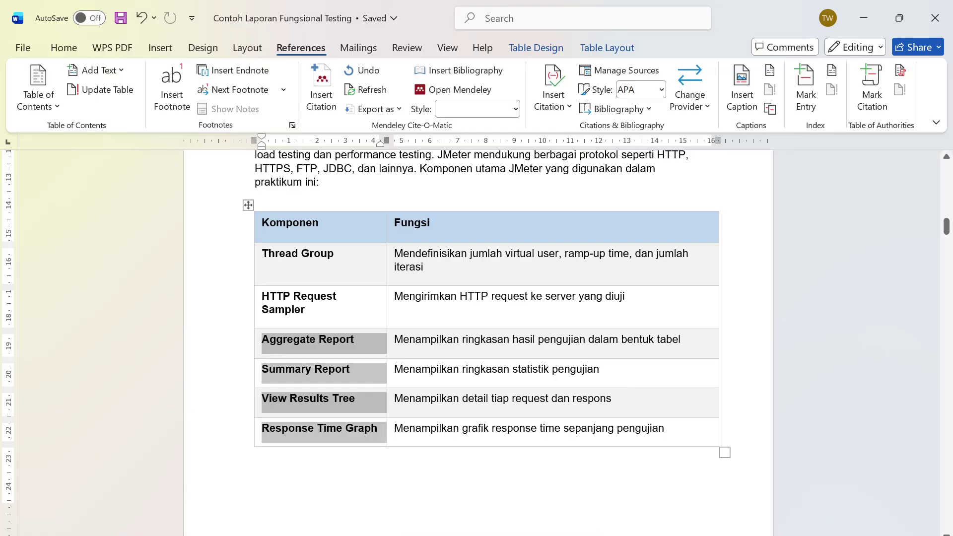
scroll(639, 234, up, 3)
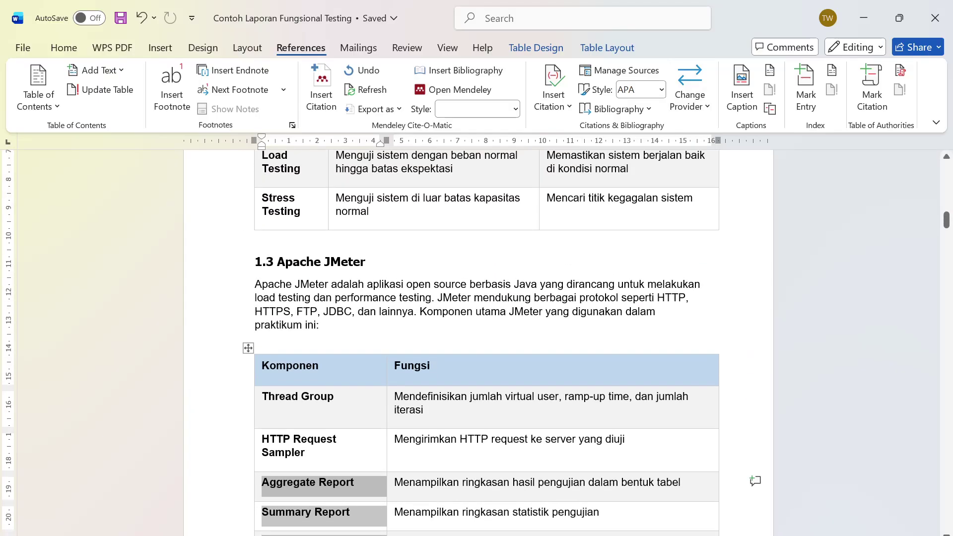
scroll(487, 342, down, 3)
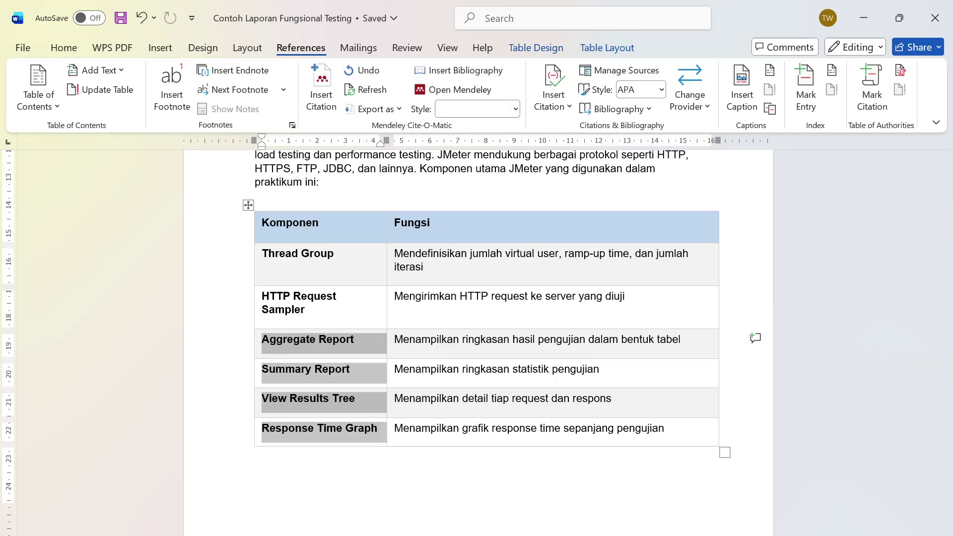
- Switch to Apache JMeter, maximize its window and add a Thread Group to the Test Plan
click(626, 526)
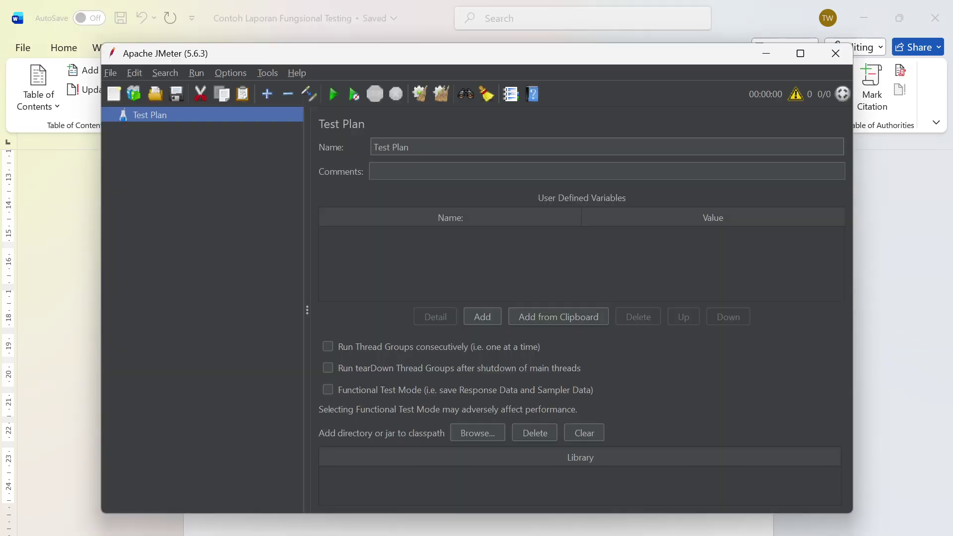
click(799, 53)
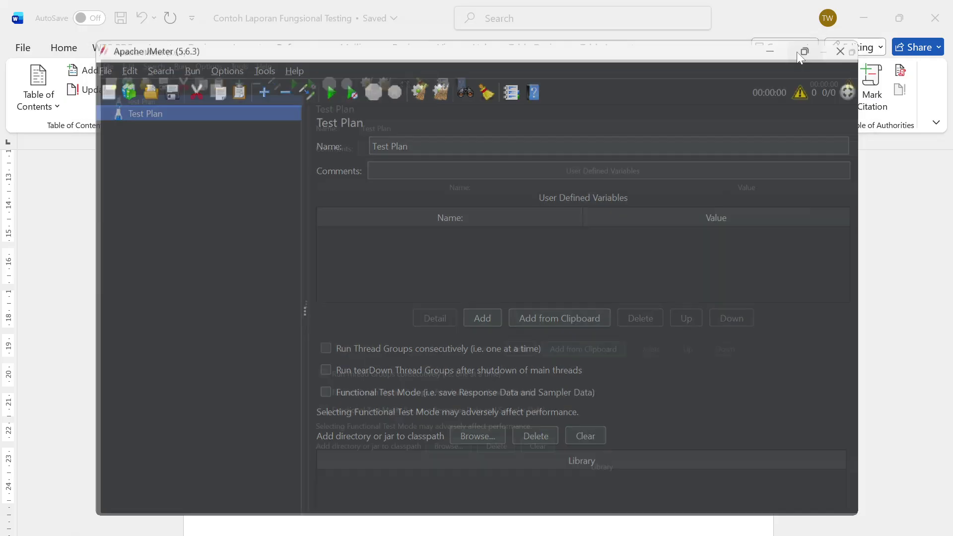
right_click(74, 70)
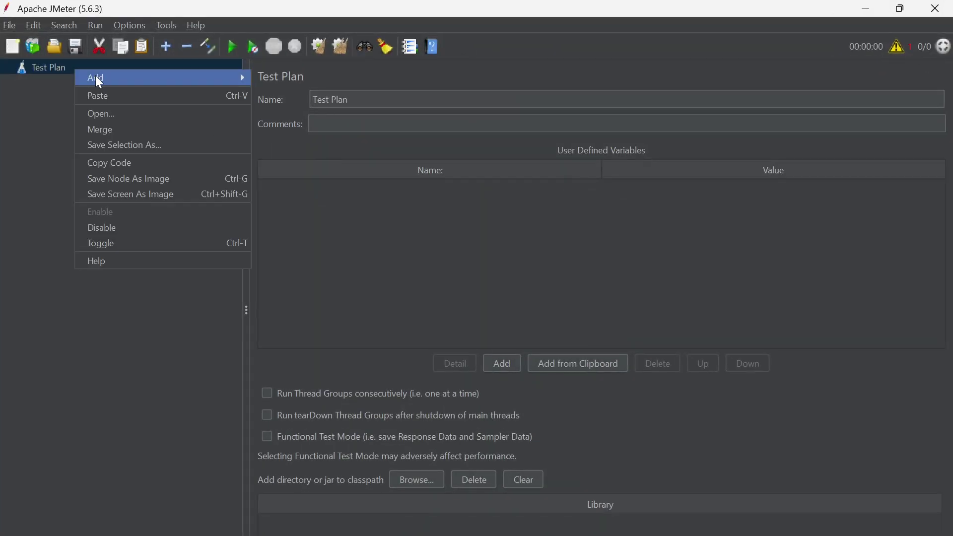
mouse_move(156, 77)
mouse_move(302, 77)
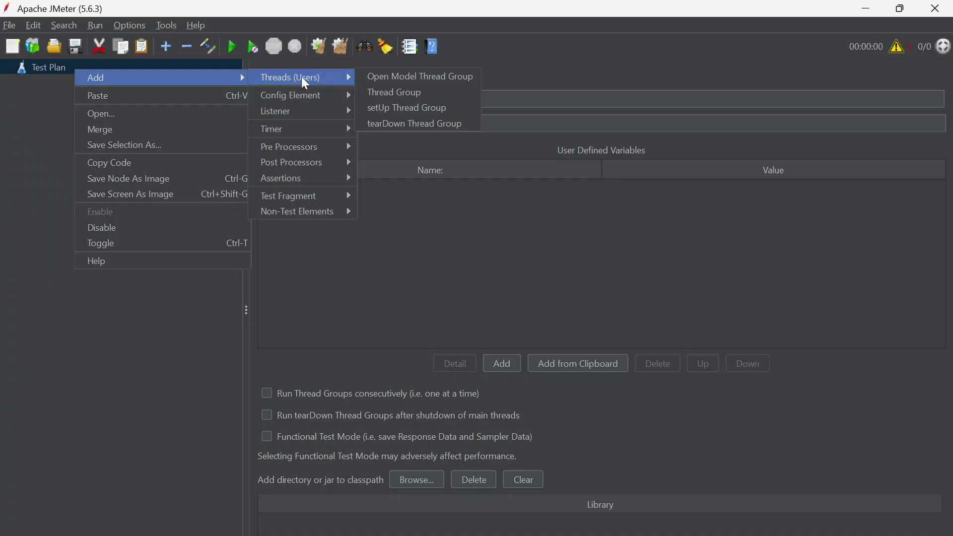
click(387, 94)
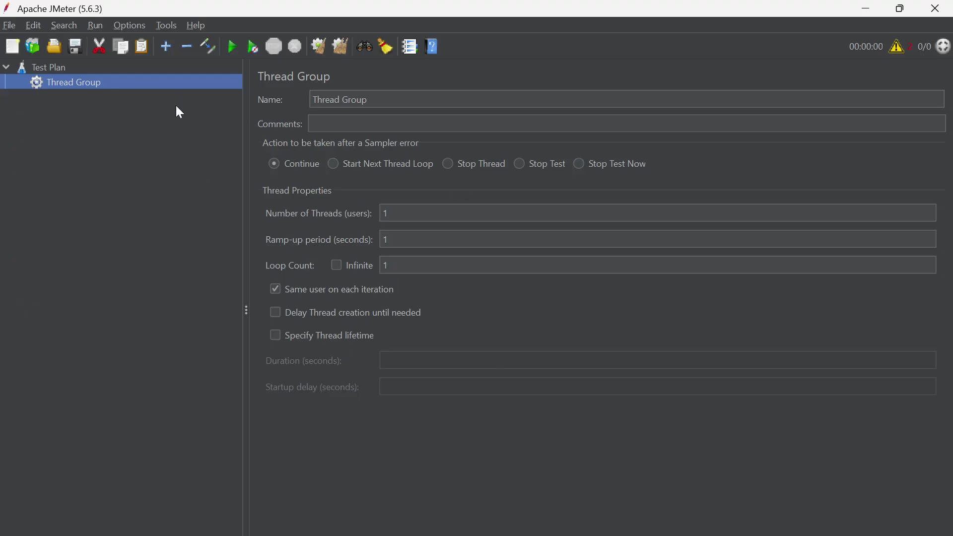
- Capture a screenshot of the JMeter window showing the Thread Group configuration with Snipping Tool
key(super+shift+s)
drag(1, 1, 949, 445)
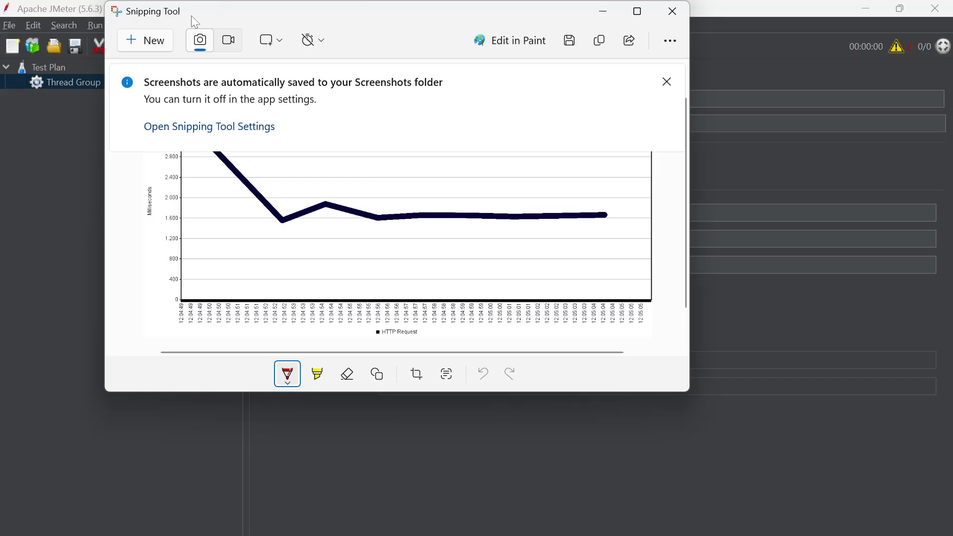
click(154, 38)
drag(0, 1, 951, 433)
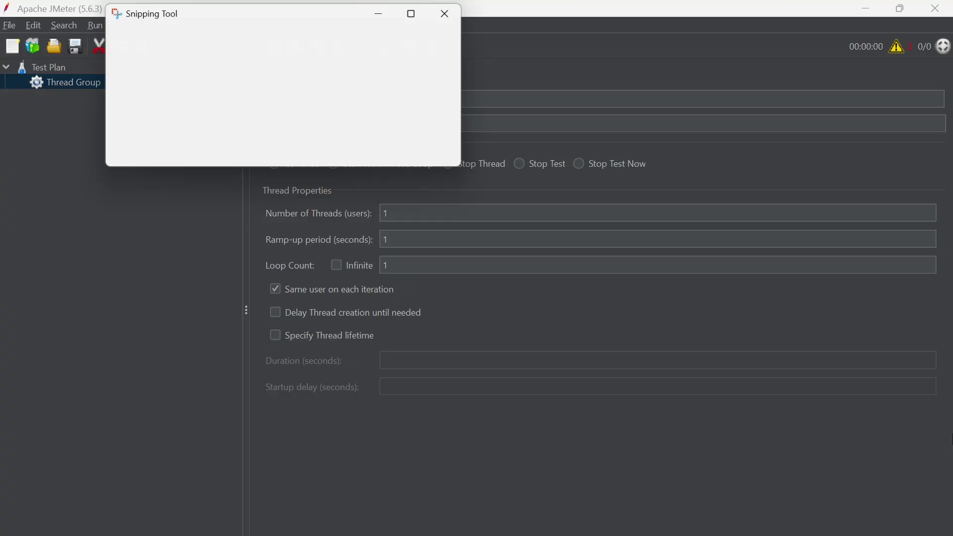
- In the Word report, replace the picture under "1. Tampilan Thread Group Configuration" with the captured screenshot
key(alt+Tab)
scroll(477, 343, down, 10)
scroll(478, 342, down, 20)
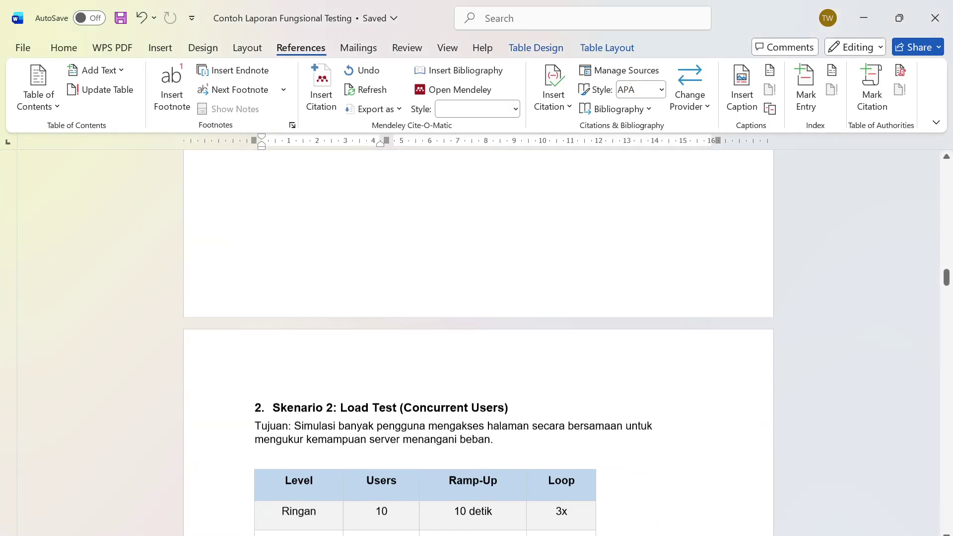
scroll(477, 489, down, 6)
scroll(483, 419, up, 4)
click(495, 409)
key(Delete)
key(ctrl+v)
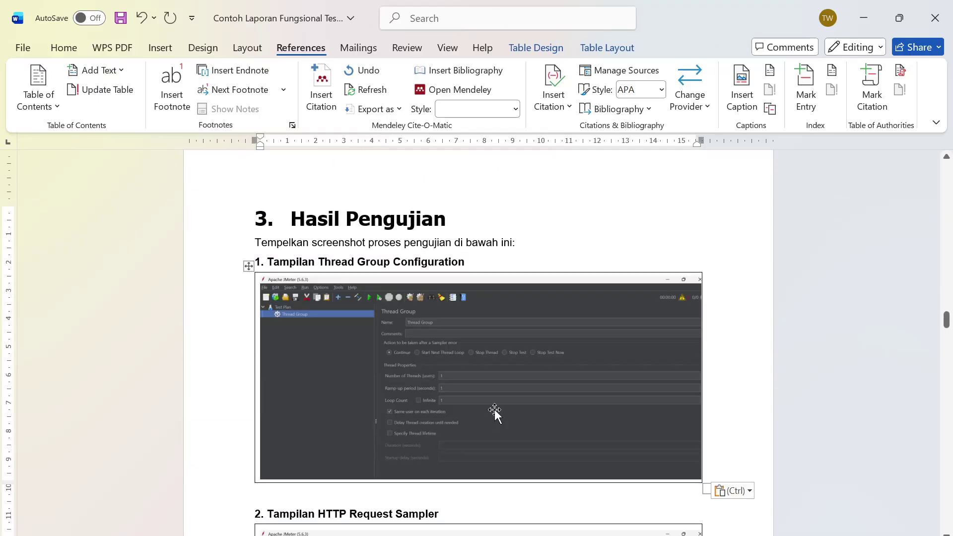
- Delete the old picture under "2. Tampilan HTTP Request Sampler"
scroll(489, 408, down, 1)
scroll(490, 408, down, 4)
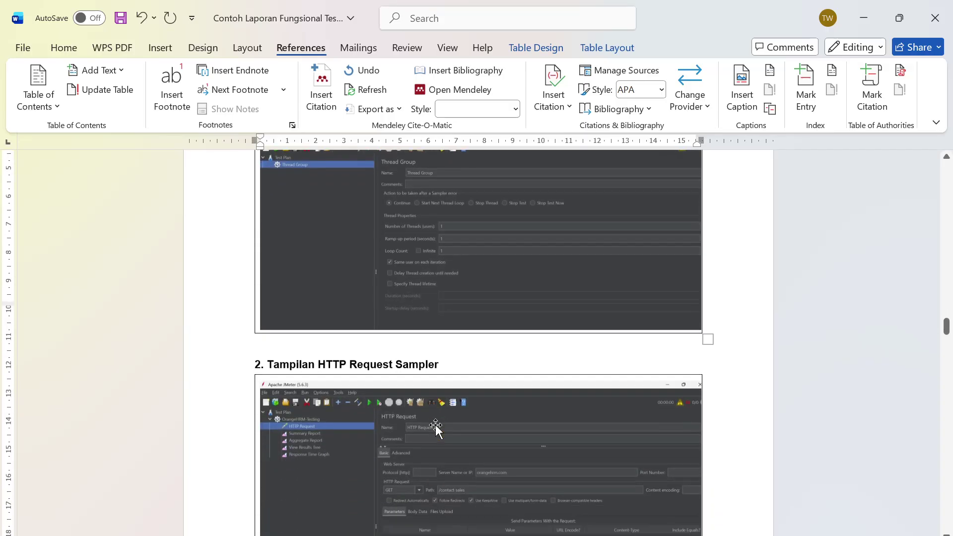
click(412, 387)
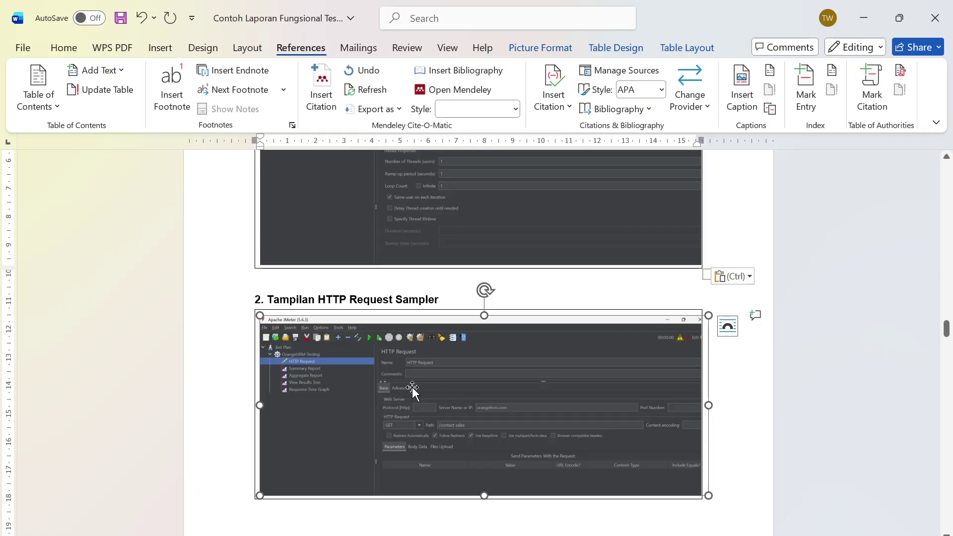
key(Delete)
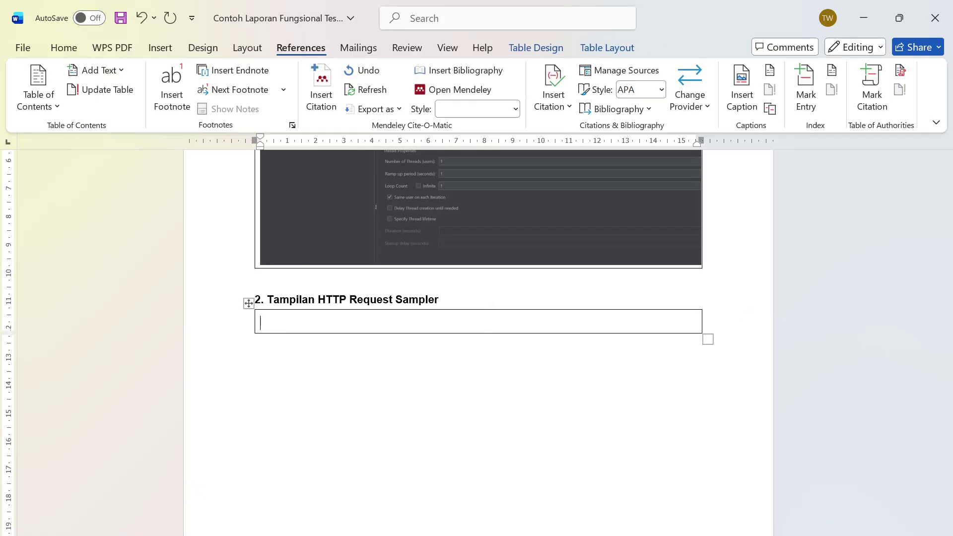
- Switch back to JMeter and add an HTTP Request sampler to the Thread Group
key(alt+Tab)
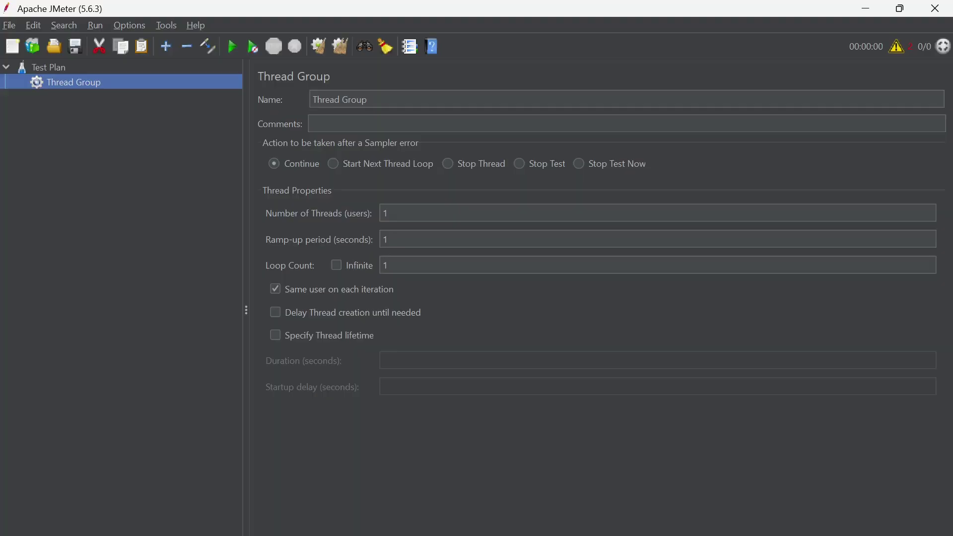
right_click(96, 80)
mouse_move(258, 93)
mouse_move(353, 88)
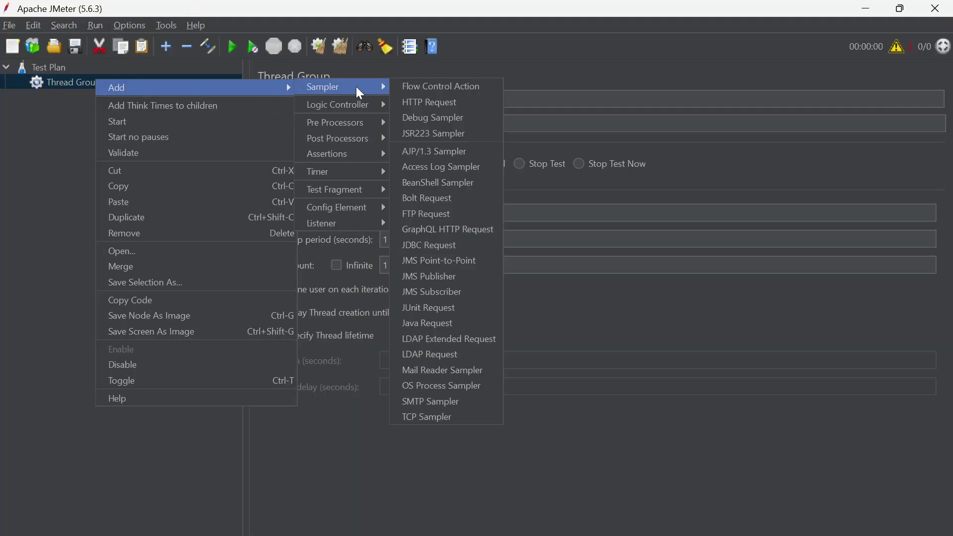
click(430, 105)
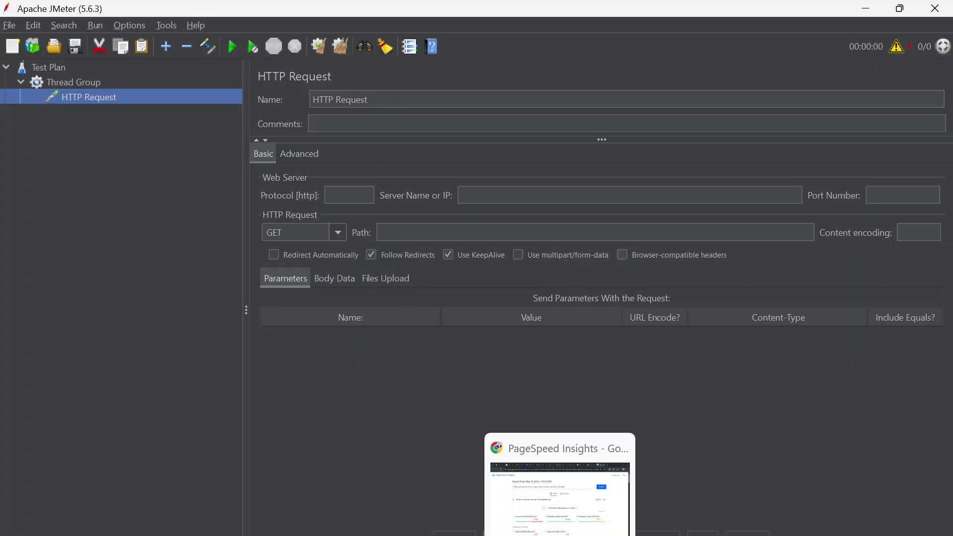
click(559, 535)
click(679, 9)
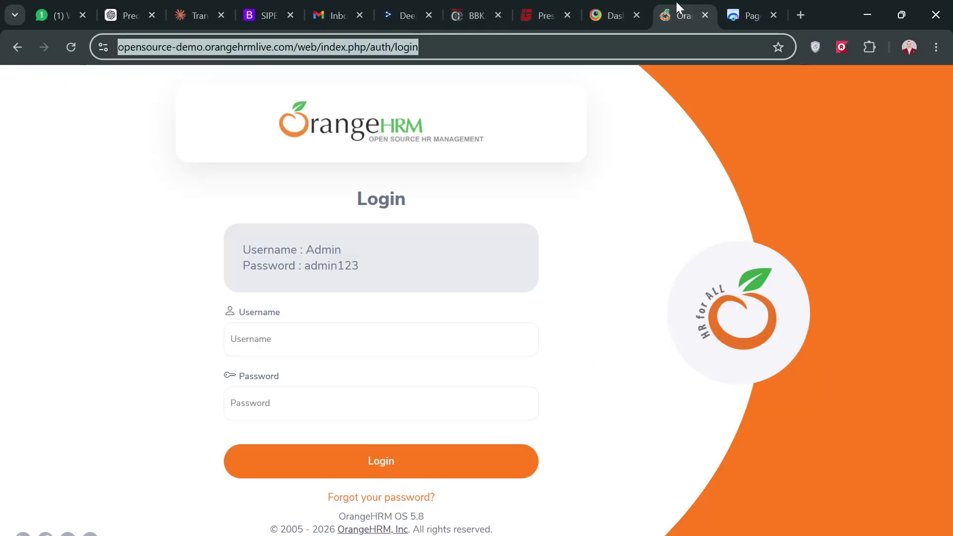
click(231, 82)
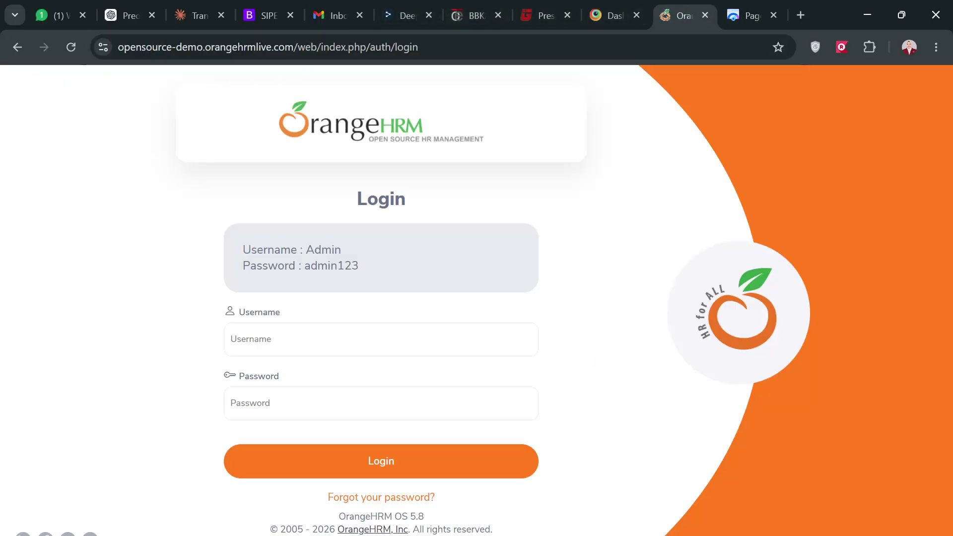
key(alt+Tab)
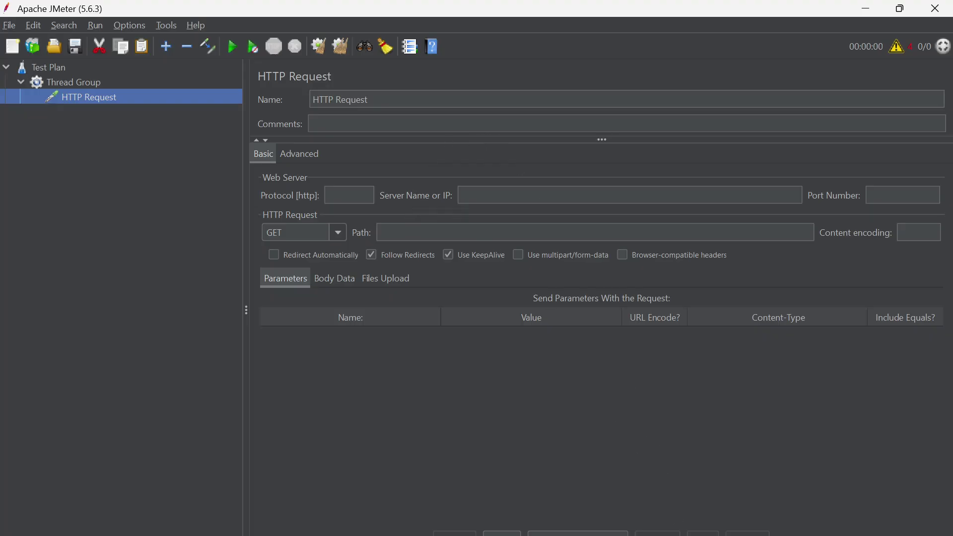
key(alt+Tab)
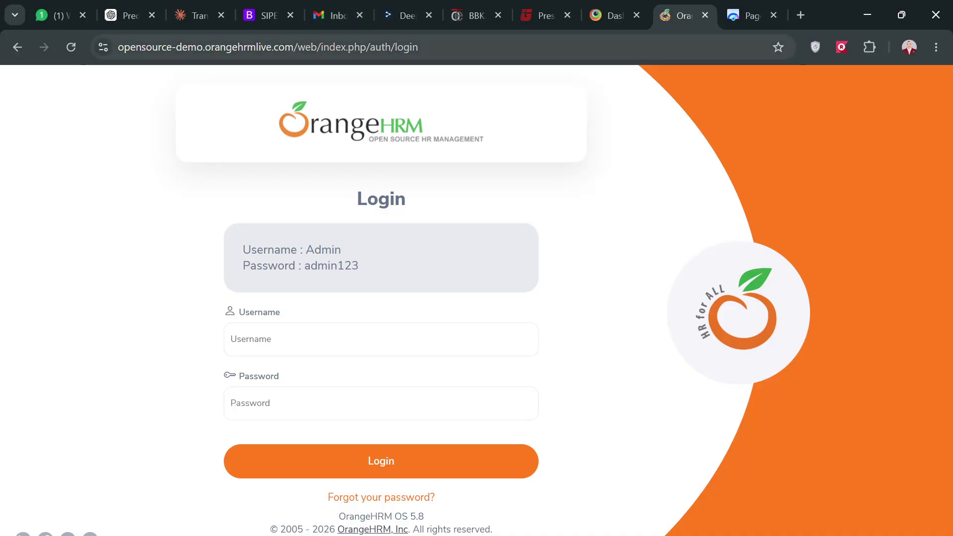
drag(288, 47, 107, 50)
key(ctrl+c)
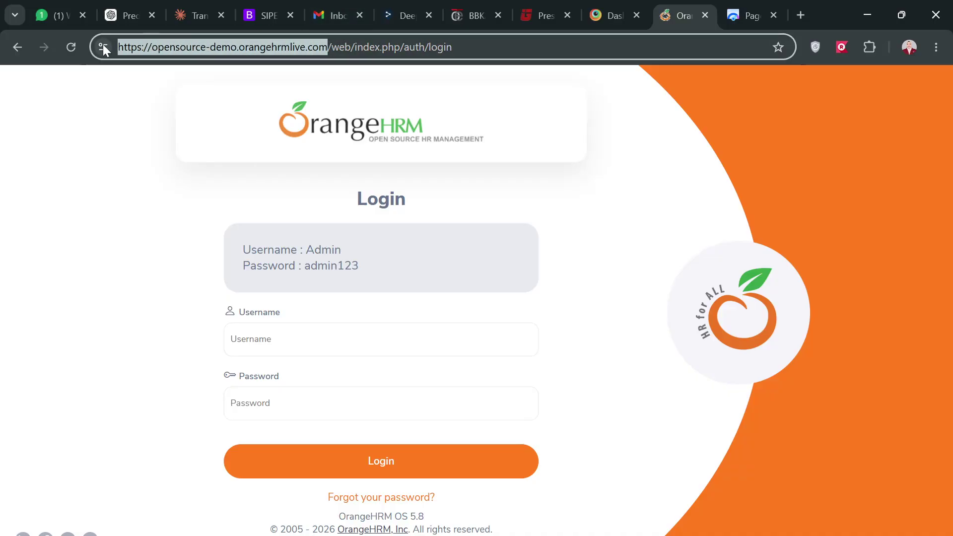
key(alt+Tab)
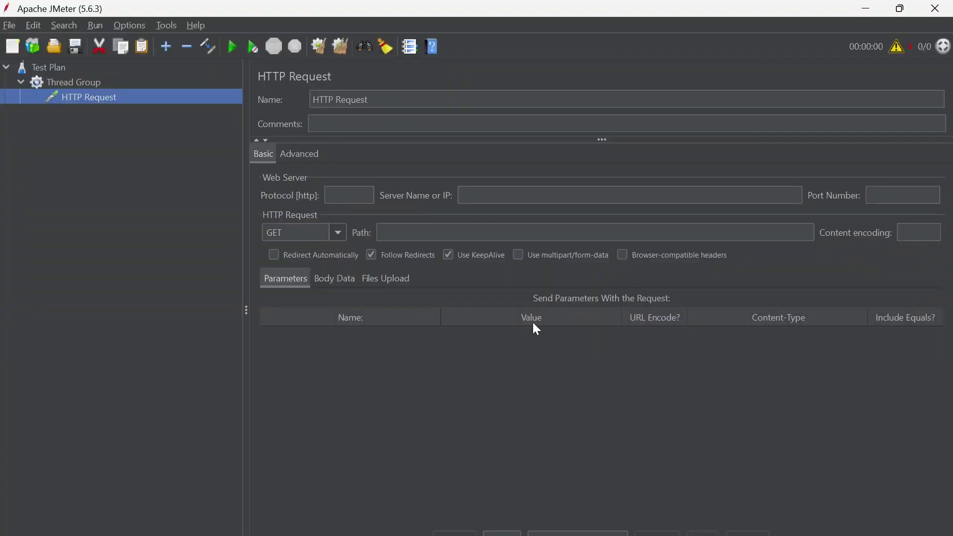
click(629, 196)
key(ctrl+v)
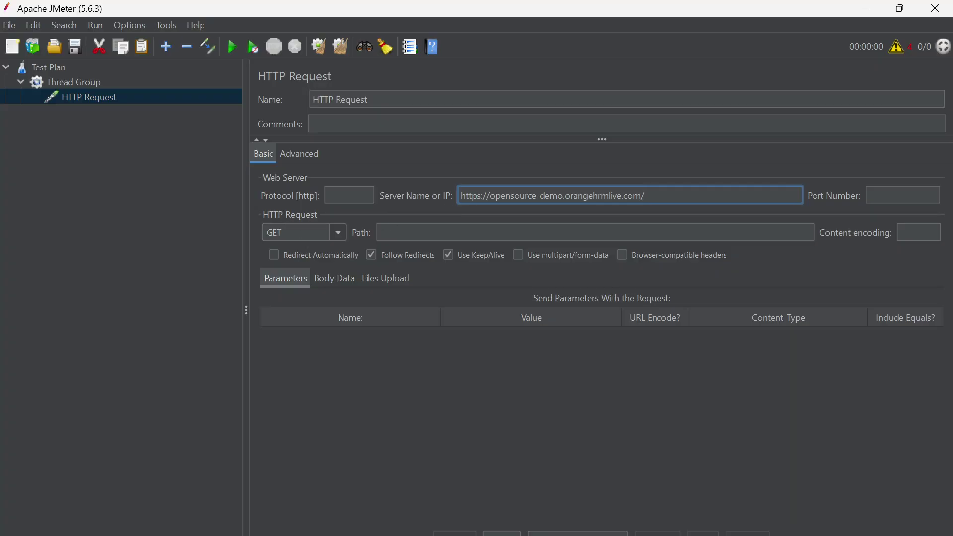
- Trim the protocol prefix and trailing slash so the Server Name or IP reads opensource-demo.orangehrmlive.com
key(Home)
key(Delete)
key(Delete)
key(Delete)
key(Delete)
key(Delete)
key(Delete)
key(Delete)
key(Delete)
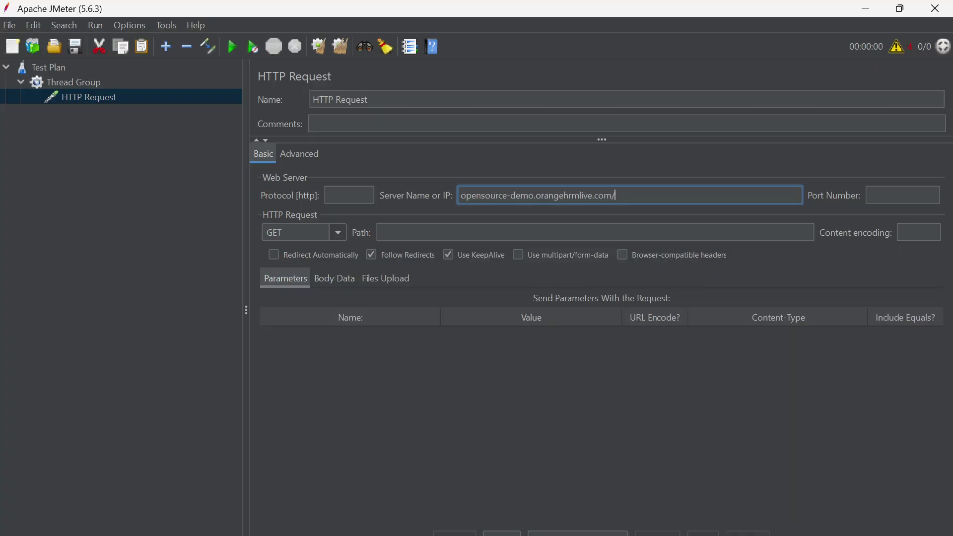
click(593, 357)
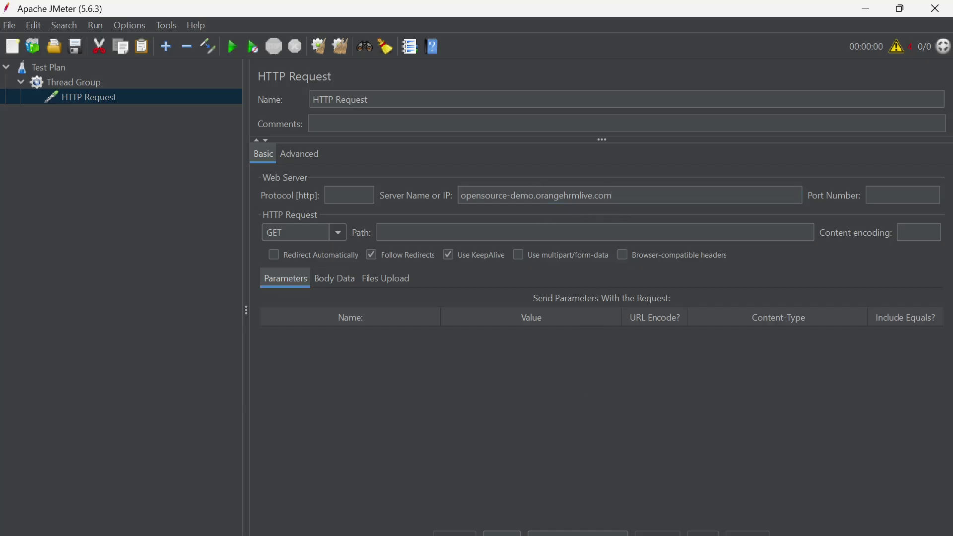
- Copy web/index.php/auth/login from the login page address in Chrome and paste it as the HTTP Request's Path in JMeter
key(alt+Tab)
drag(331, 46, 452, 47)
key(ctrl+c)
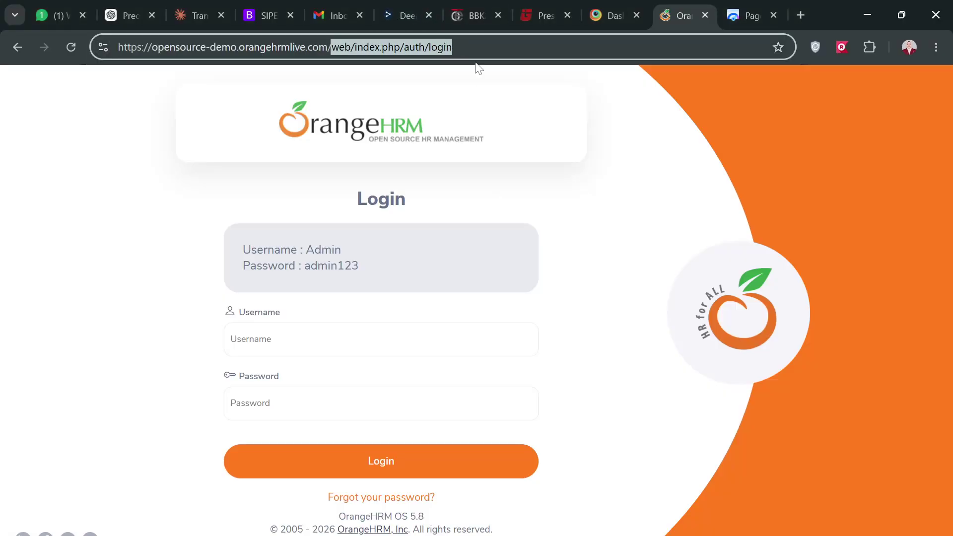
key(alt+Tab)
click(477, 241)
key(ctrl+v)
click(497, 429)
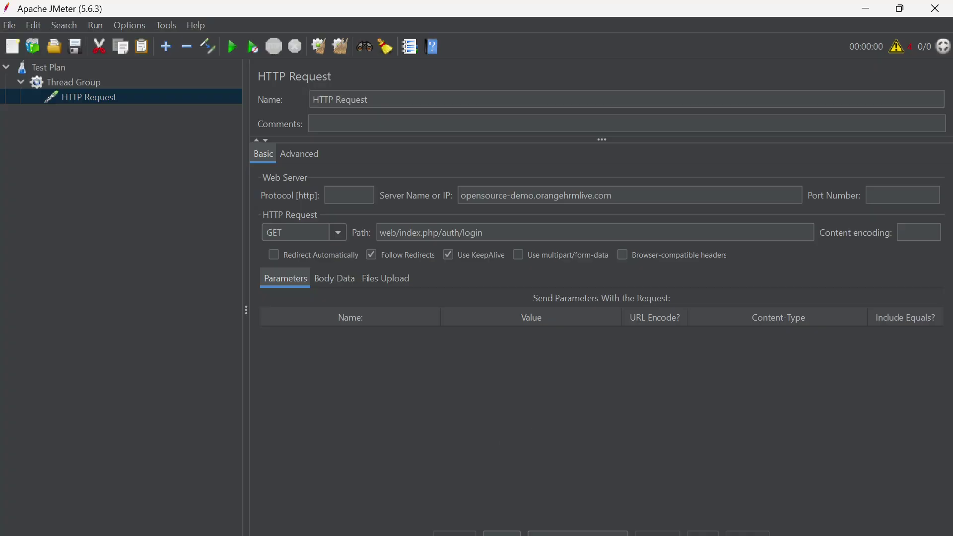
- Switch to Chrome and open the OrangeHRM Contact Sales page, orangehrm.com/contact-sales, in a new tab
key(alt+Tab)
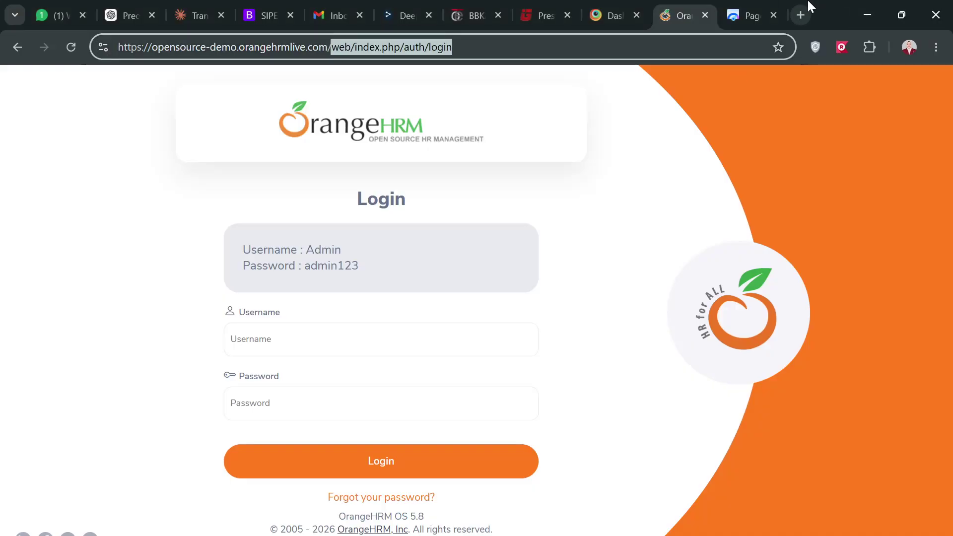
click(805, 11)
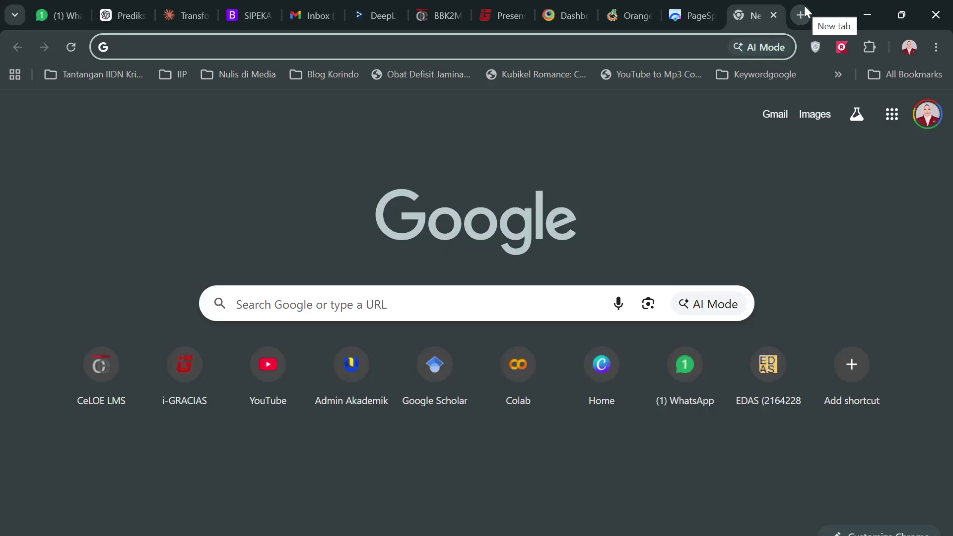
text(orangeHRM)
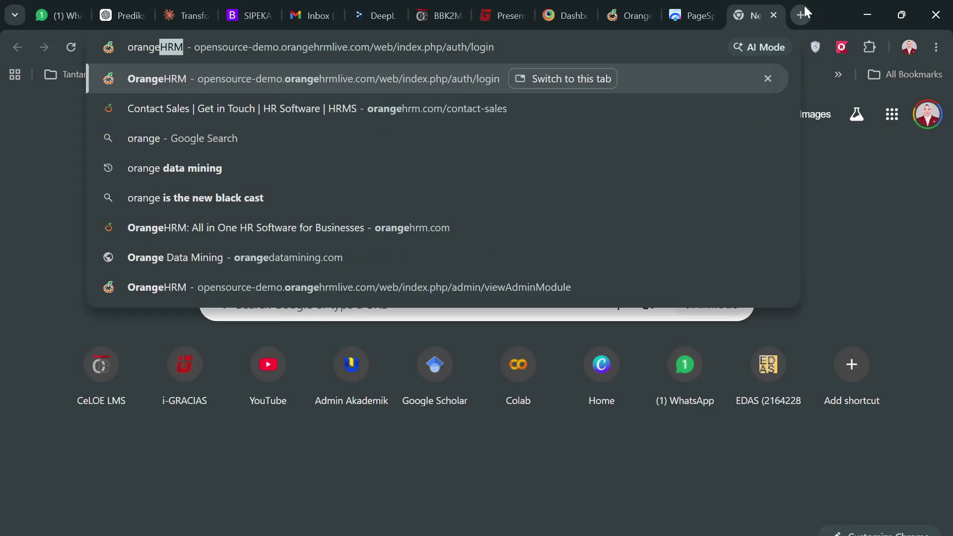
click(461, 112)
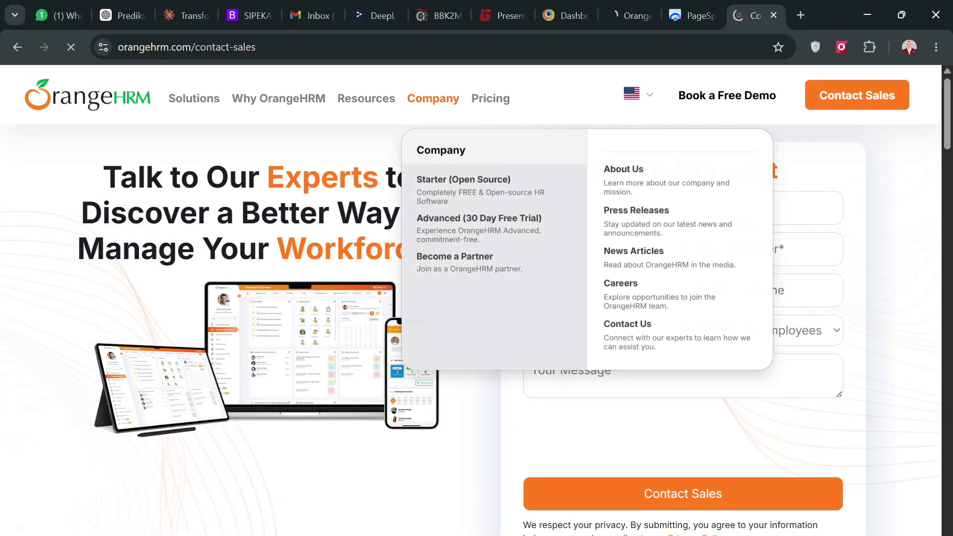
drag(192, 47, 95, 44)
key(ctrl+c)
key(alt+Tab)
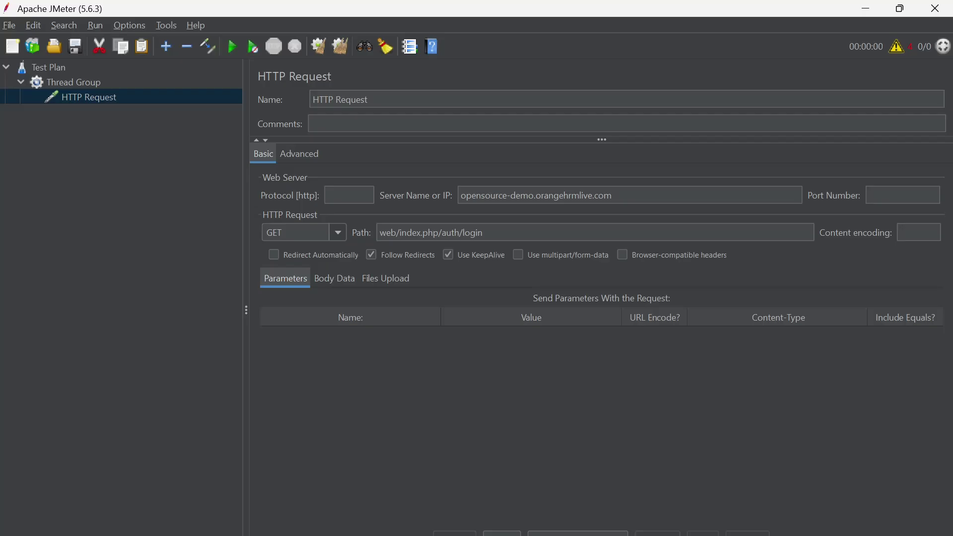
drag(615, 196, 401, 196)
key(ctrl+v)
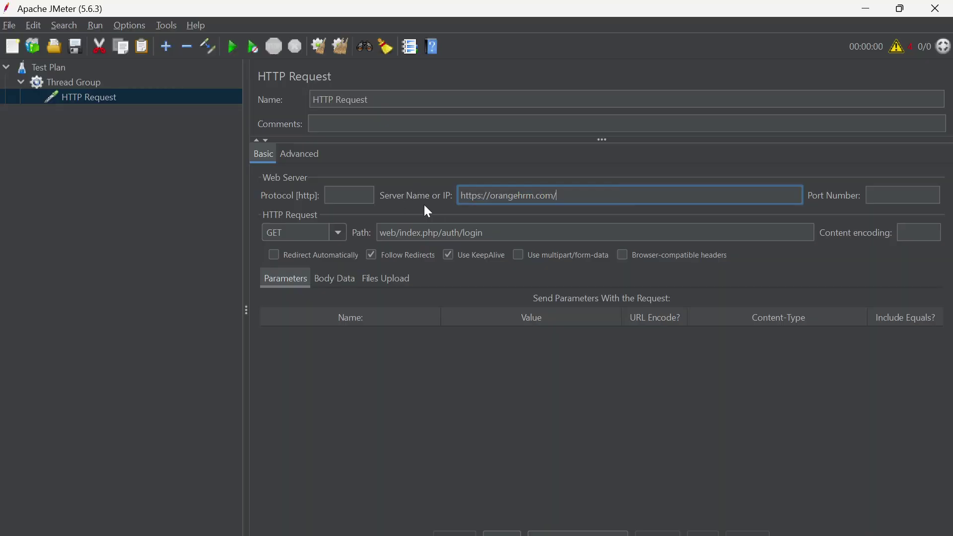
- Trim the protocol prefix and trailing slash so the Server Name or IP reads orangehrm.com
key(BackSpace)
key(BackSpace)
key(BackSpace)
key(BackSpace)
key(BackSpace)
key(BackSpace)
key(BackSpace)
key(BackSpace)
key(BackSpace)
- Copy /contact-sales from the Contact Sales page address in Chrome and paste it over the HTTP Request's Path in JMeter
key(alt+Tab)
click(227, 47)
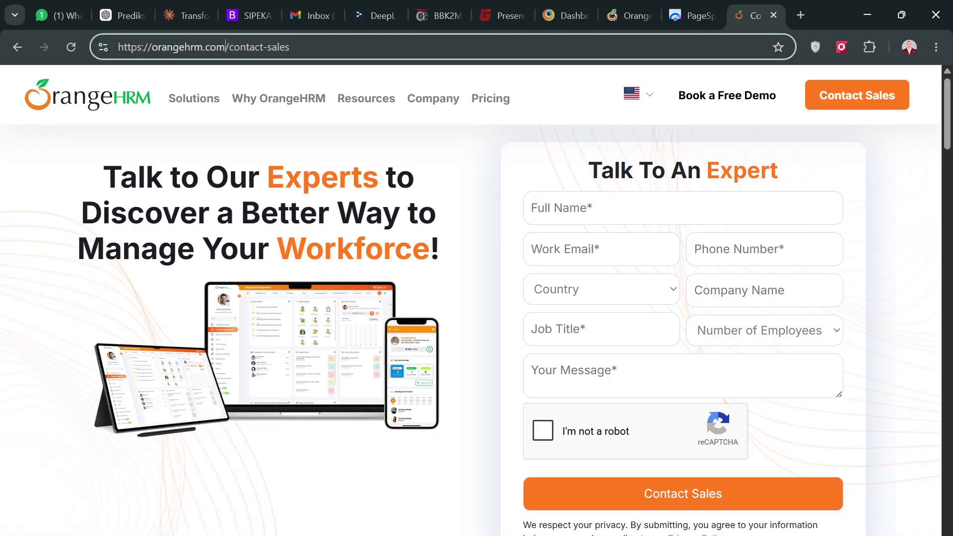
drag(227, 46, 290, 47)
key(ctrl+c)
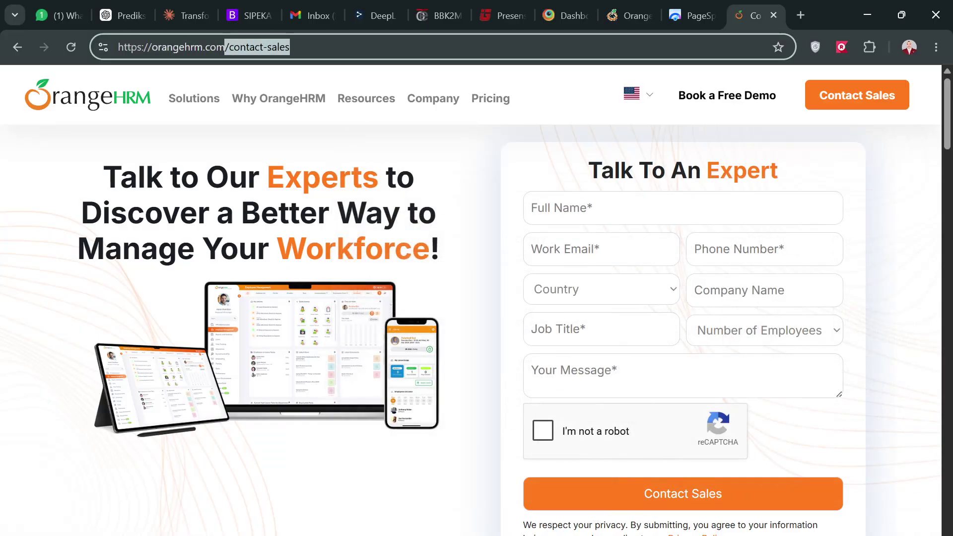
click(661, 531)
drag(491, 232, 320, 216)
key(ctrl+v)
click(440, 415)
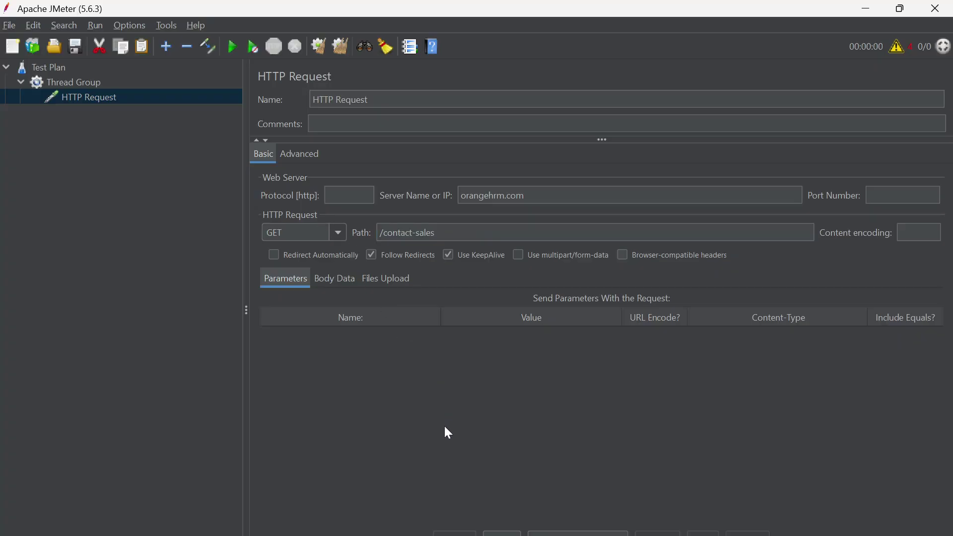
- Capture a screenshot of the HTTP Request configuration area with its server name, path and parameters
key(super+shift+s)
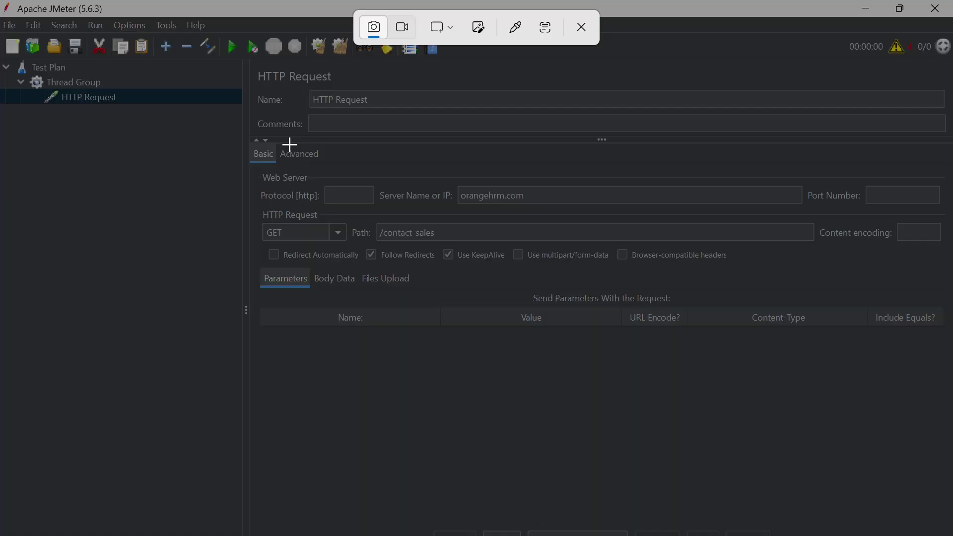
drag(234, 16, 951, 375)
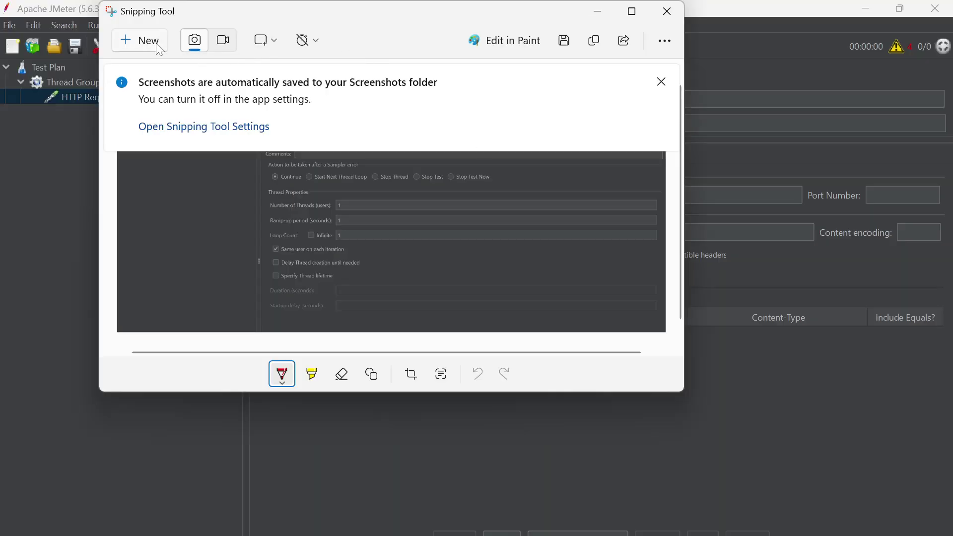
click(144, 39)
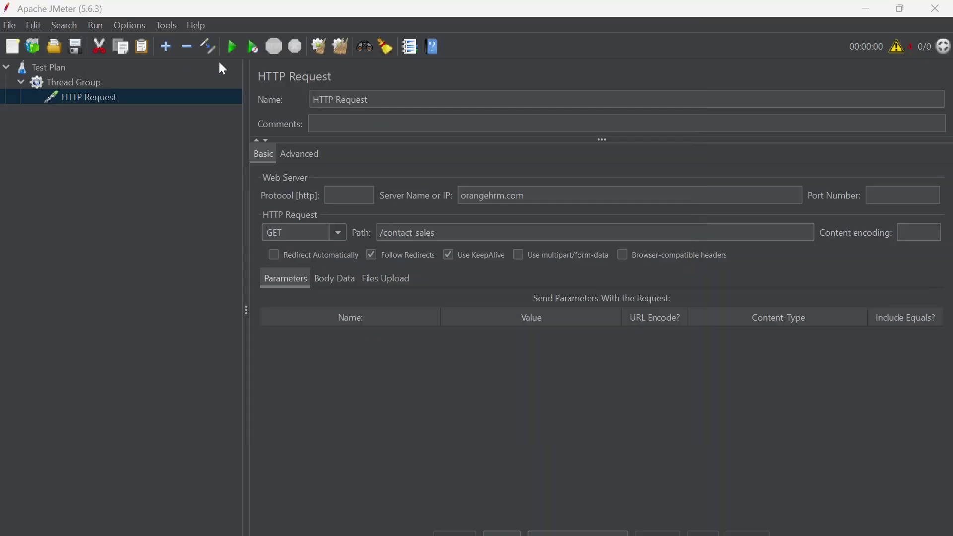
drag(243, 33, 952, 373)
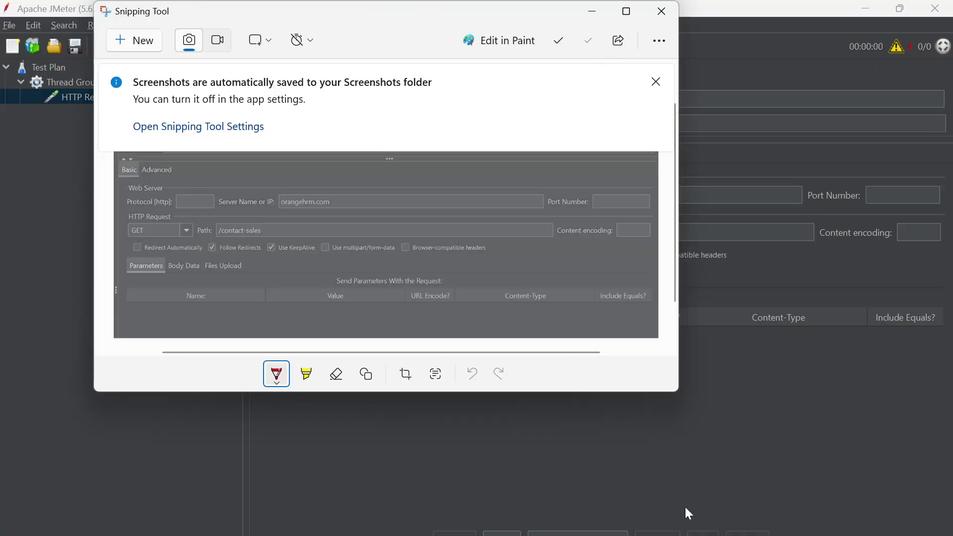
- Switch to the Word report and paste the screenshot into the box under "2. Tampilan HTTP Request Sampler"
key(alt+Tab)
key(ctrl+v)
scroll(490, 382, down, 2)
click(457, 342)
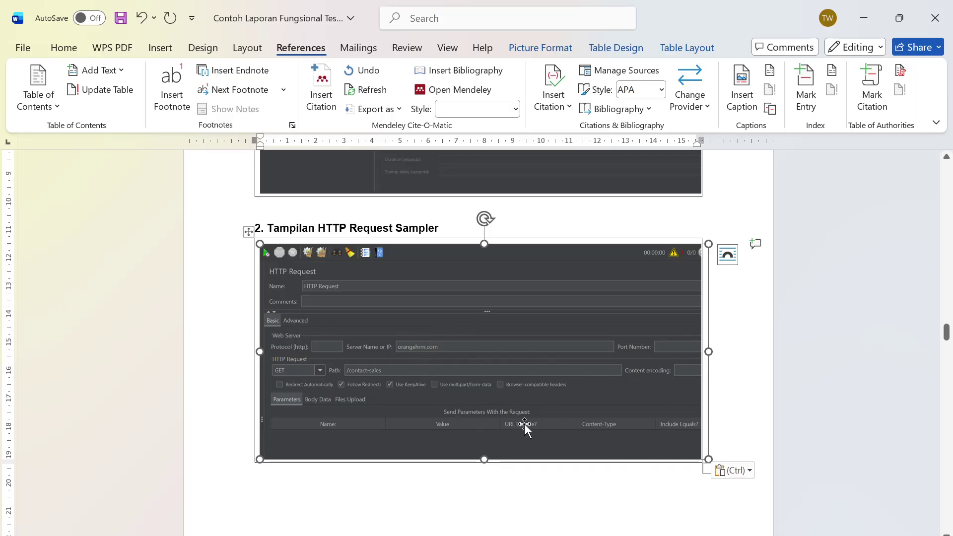
key(Right)
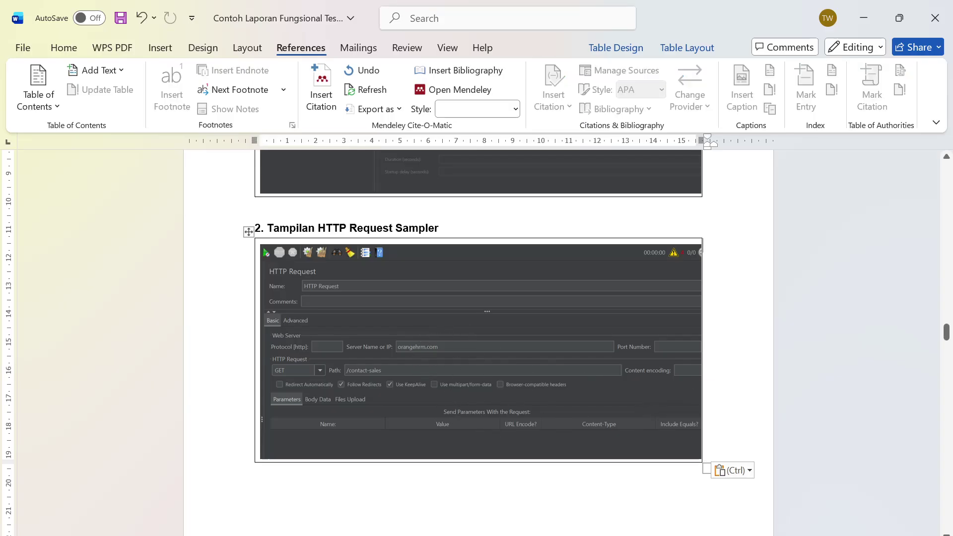
scroll(478, 343, down, 8)
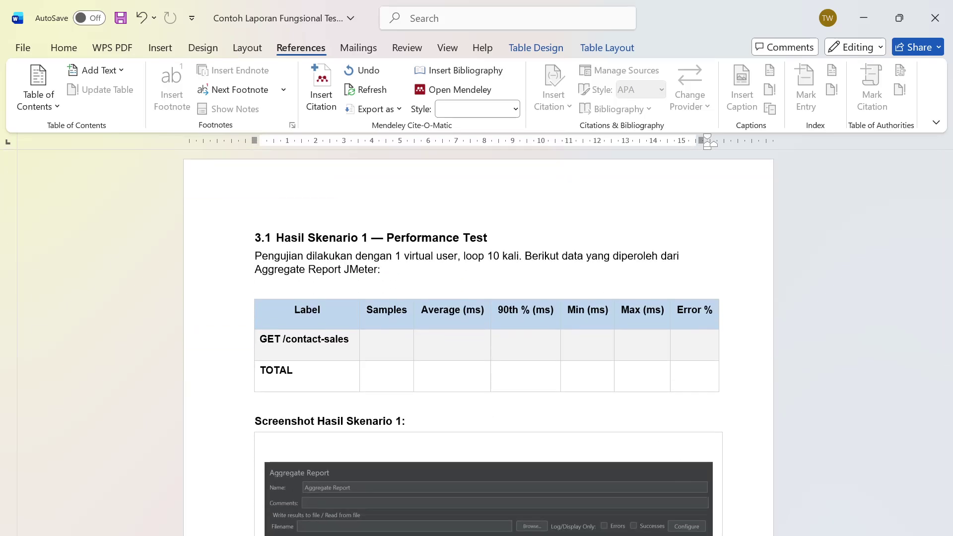
- Switch to JMeter and add a Summary Report listener to the Thread Group
key(alt+Tab)
right_click(118, 97)
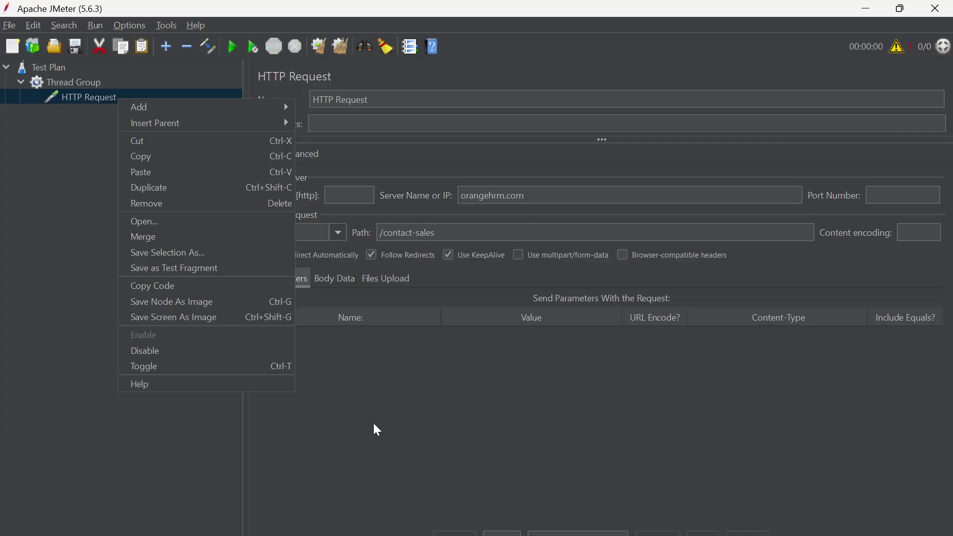
click(346, 440)
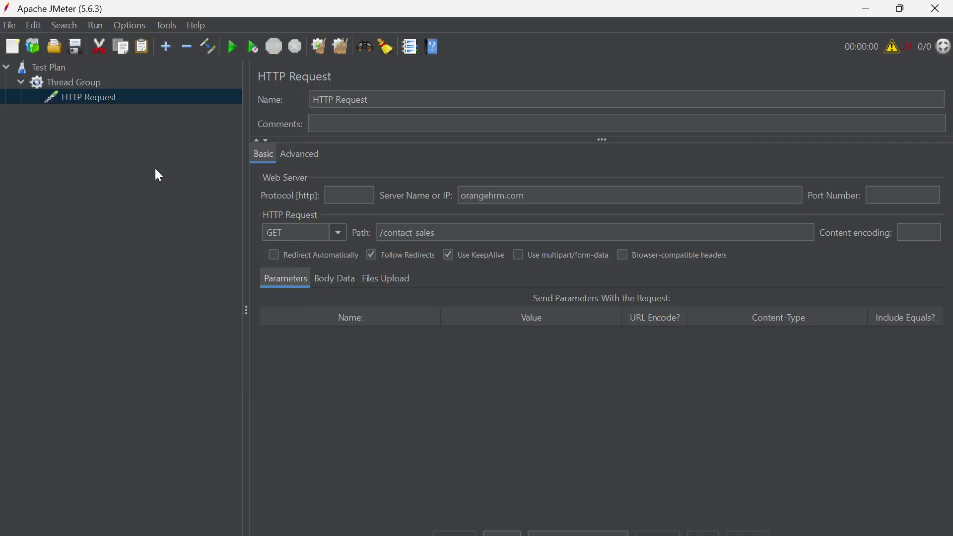
click(94, 87)
right_click(94, 85)
mouse_move(151, 95)
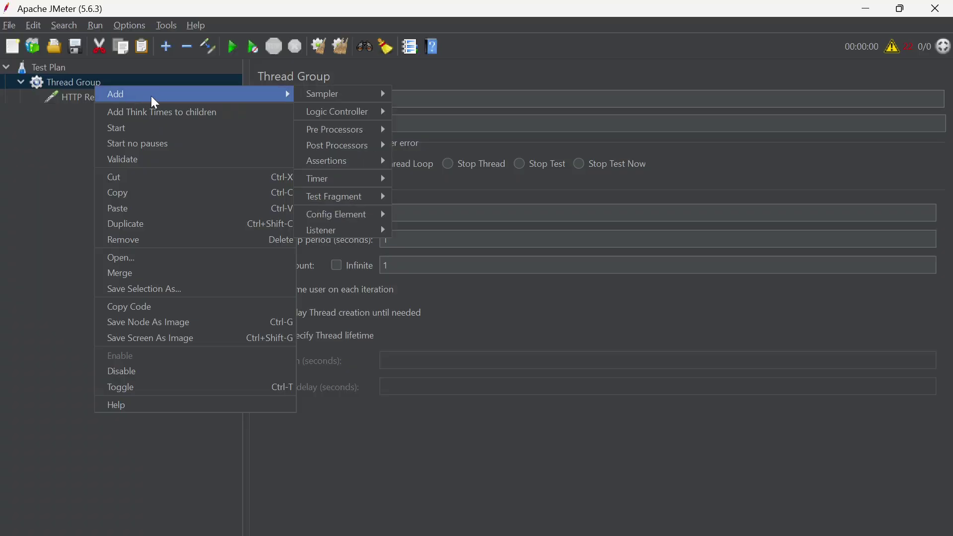
mouse_move(342, 229)
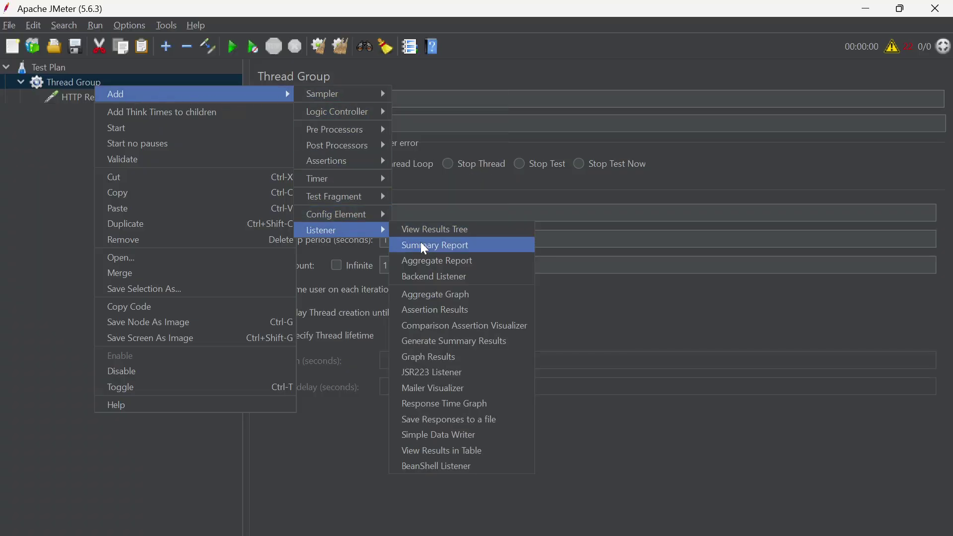
click(464, 245)
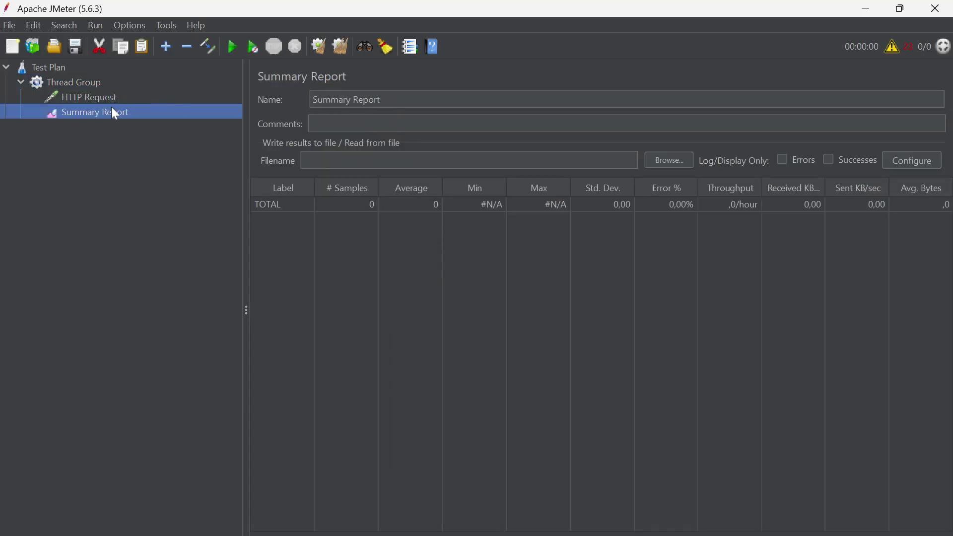
- Add an Aggregate Report listener to the Thread Group
click(87, 82)
right_click(86, 82)
mouse_move(174, 92)
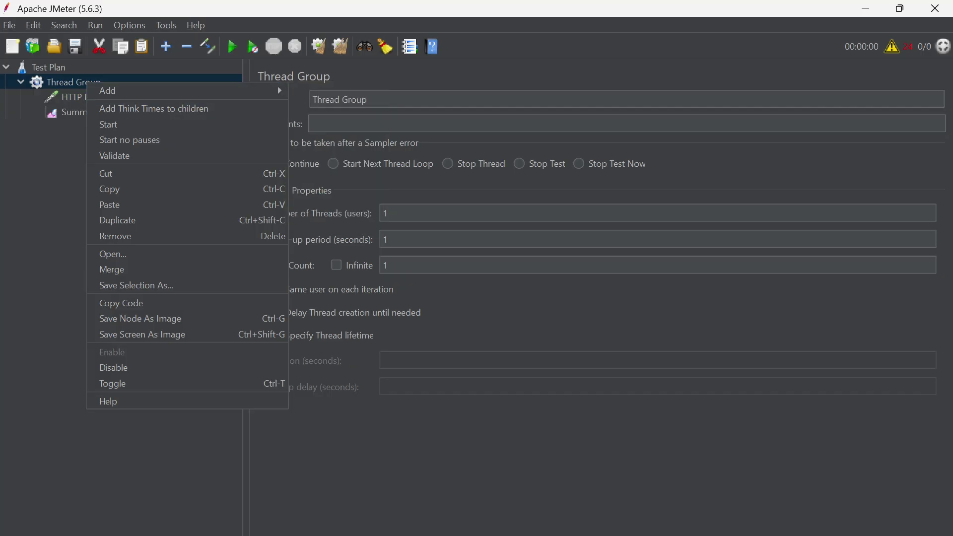
mouse_move(371, 229)
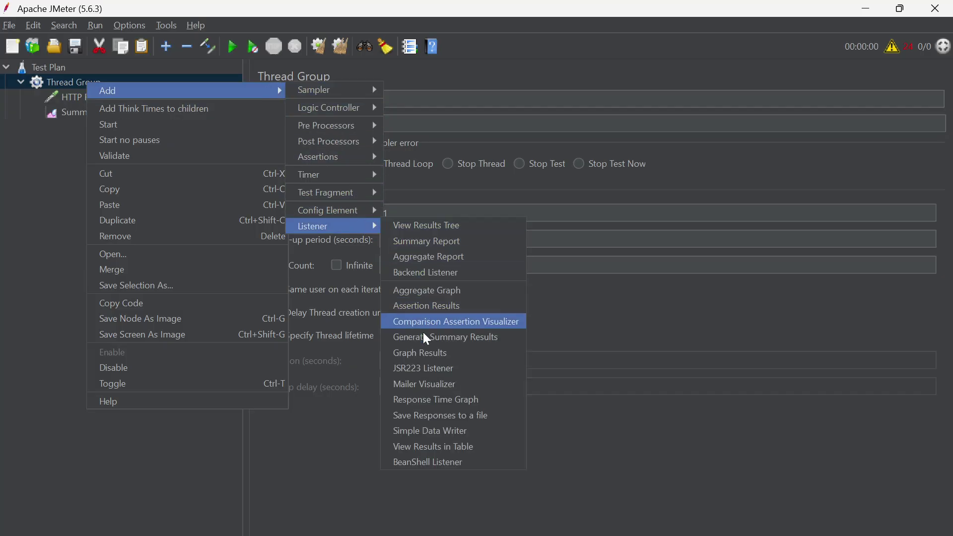
click(445, 256)
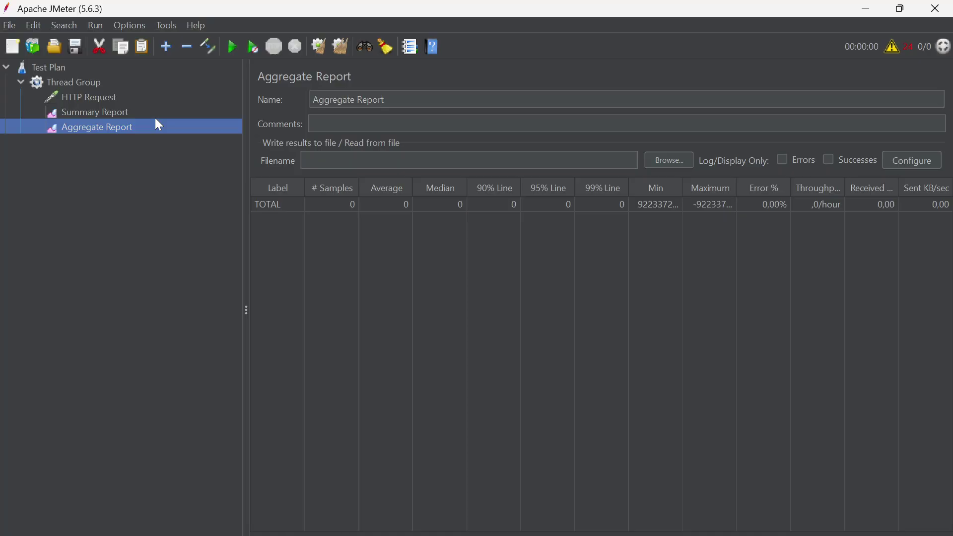
- Add a Response Time Graph listener to the Thread Group
click(83, 81)
right_click(82, 79)
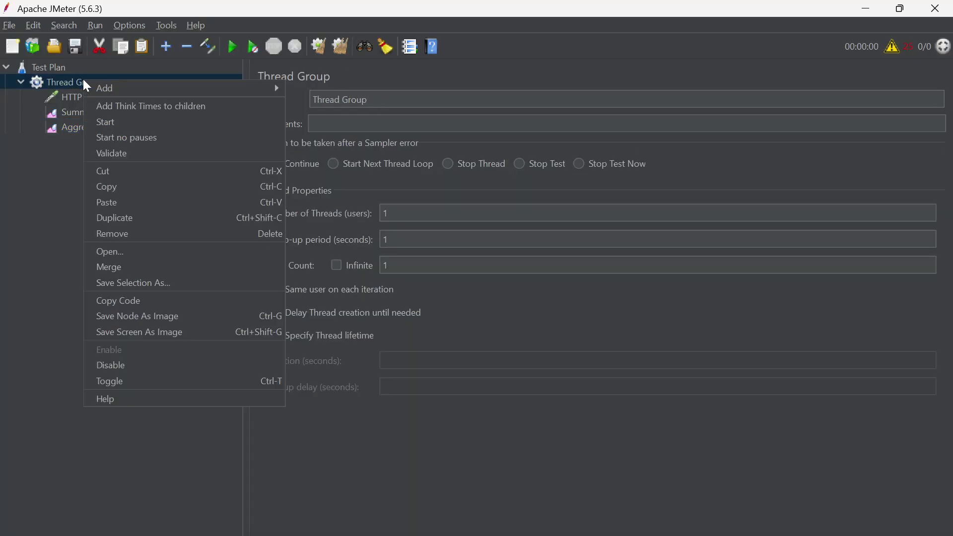
mouse_move(145, 88)
mouse_move(373, 226)
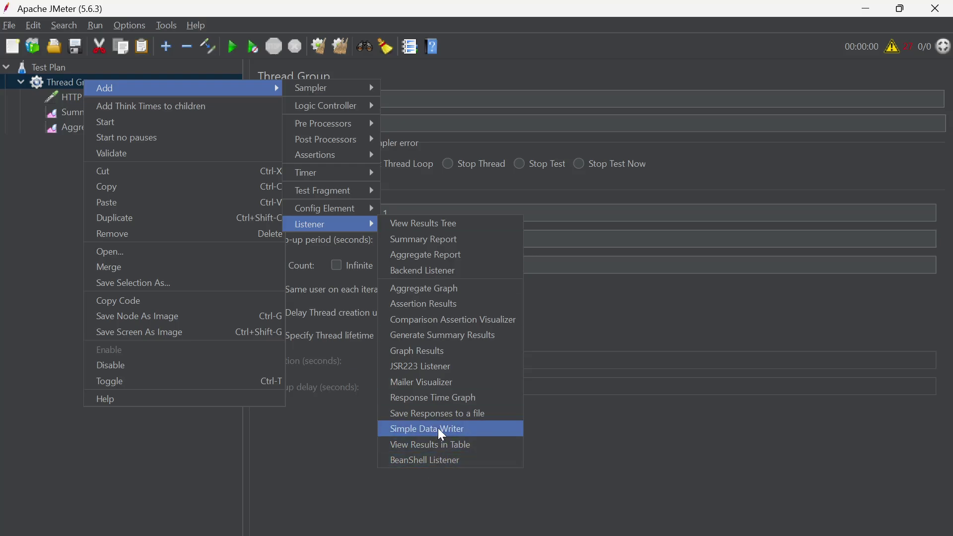
click(437, 397)
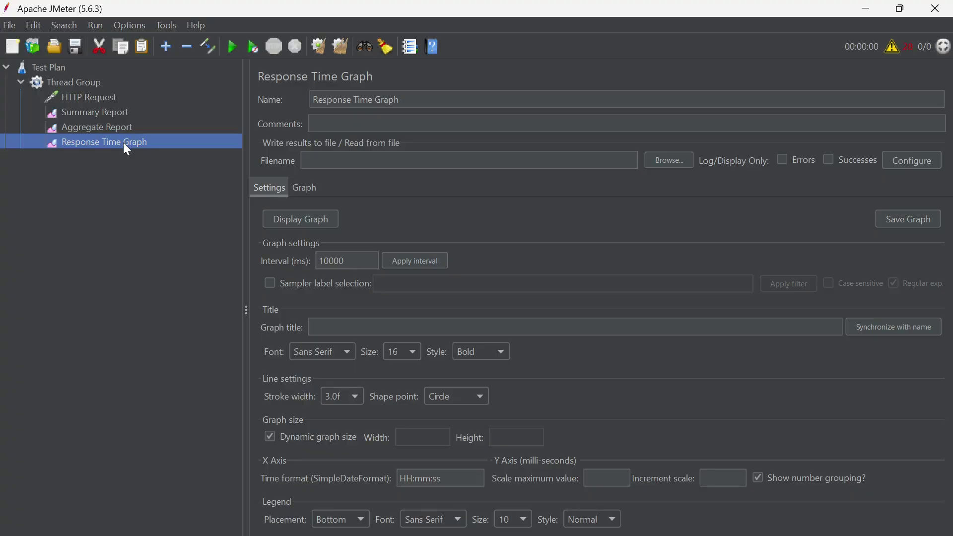
- Add a View Results Tree listener to the Thread Group
click(81, 82)
right_click(81, 83)
mouse_move(121, 91)
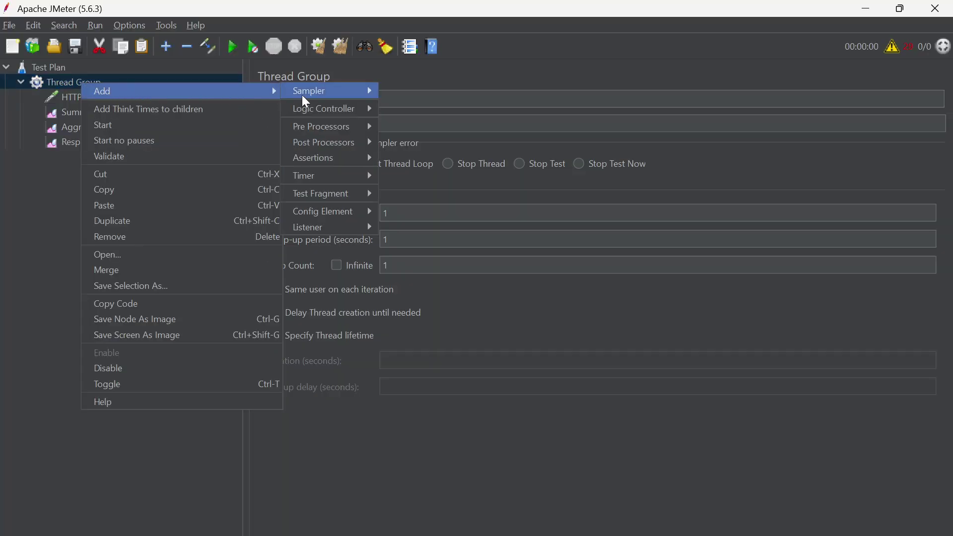
mouse_move(365, 227)
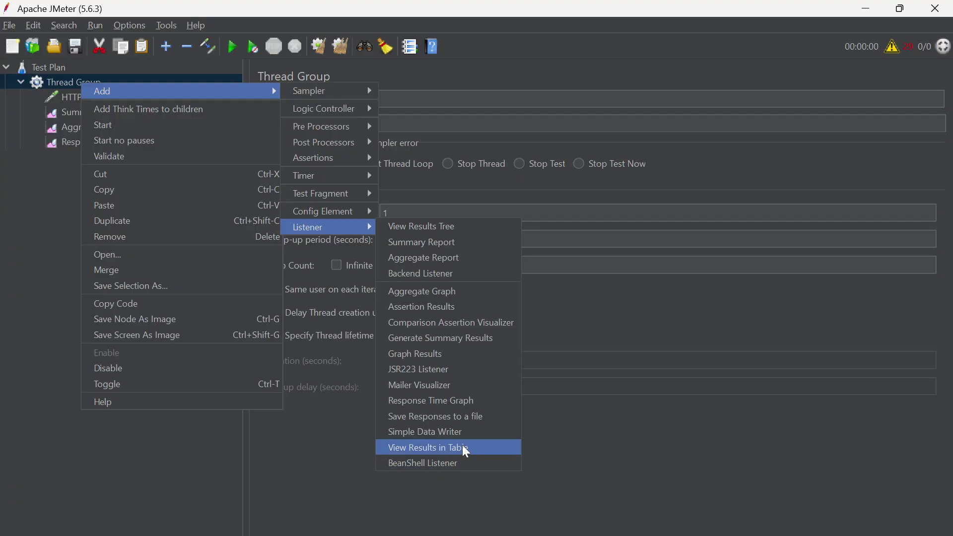
click(438, 226)
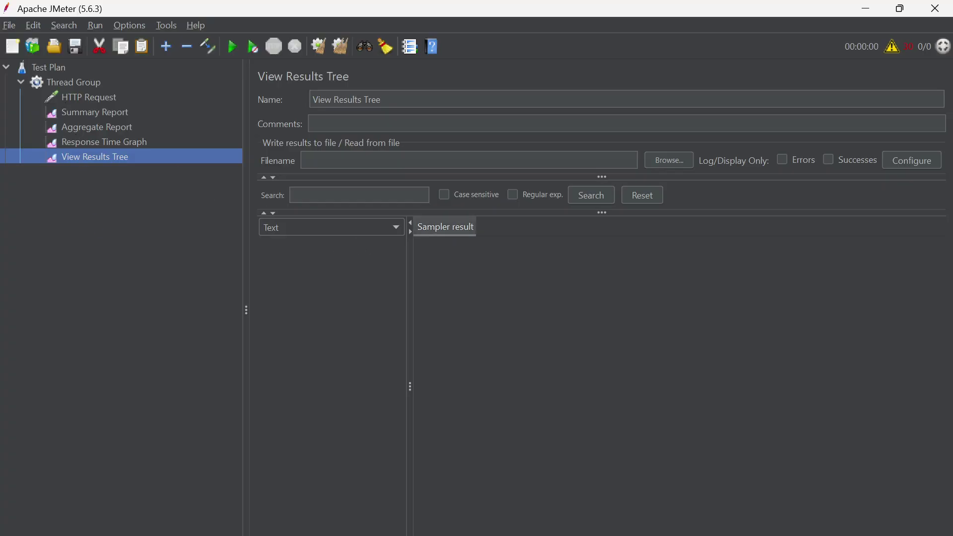
- Check the Thread Group's sampler and listeners in JMeter against the Komponen table in the Word report's Apache JMeter section
key(alt+Tab)
scroll(540, 341, up, 15)
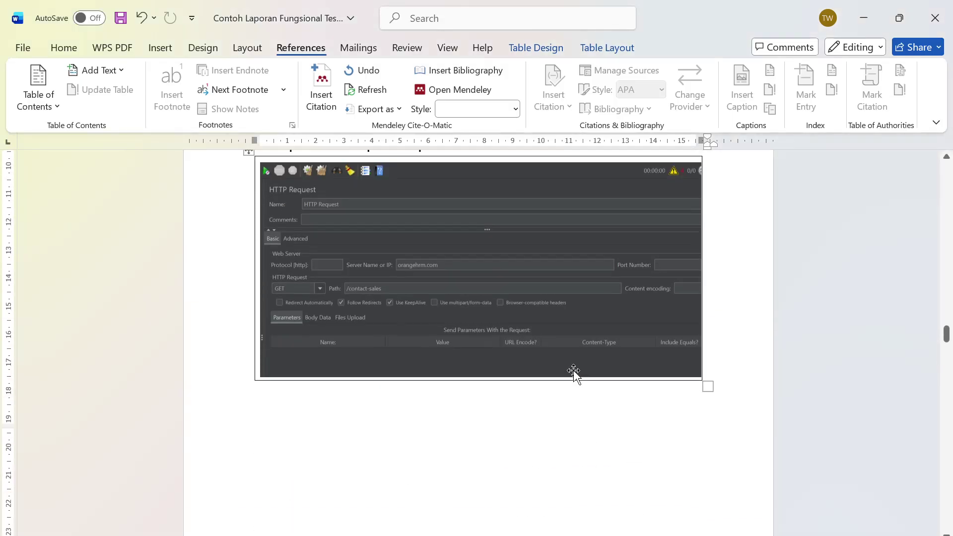
scroll(540, 341, up, 20)
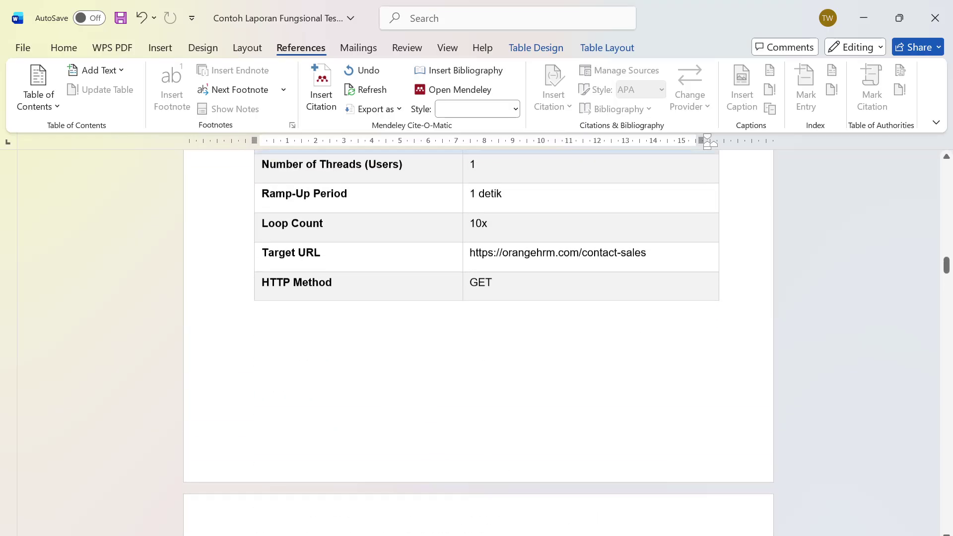
scroll(525, 357, up, 20)
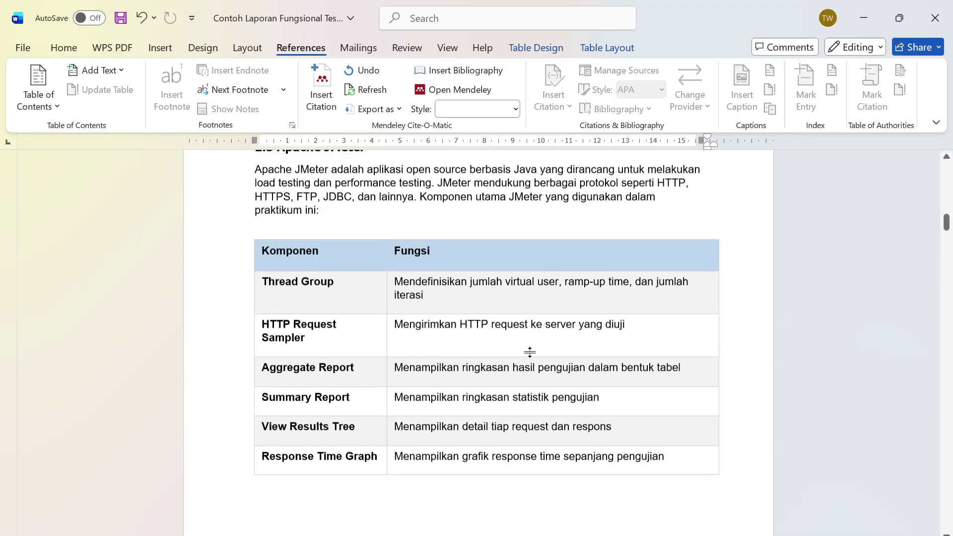
scroll(525, 356, down, 3)
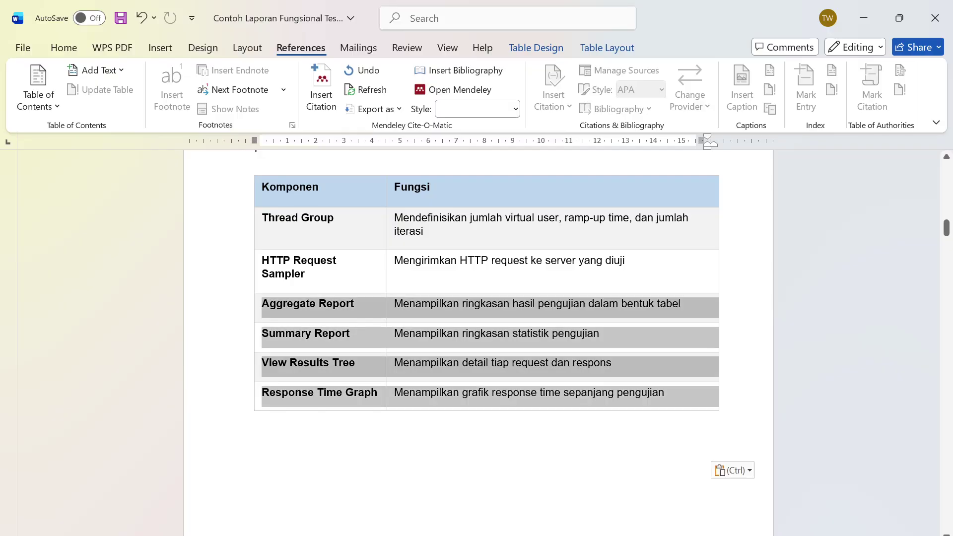
click(347, 305)
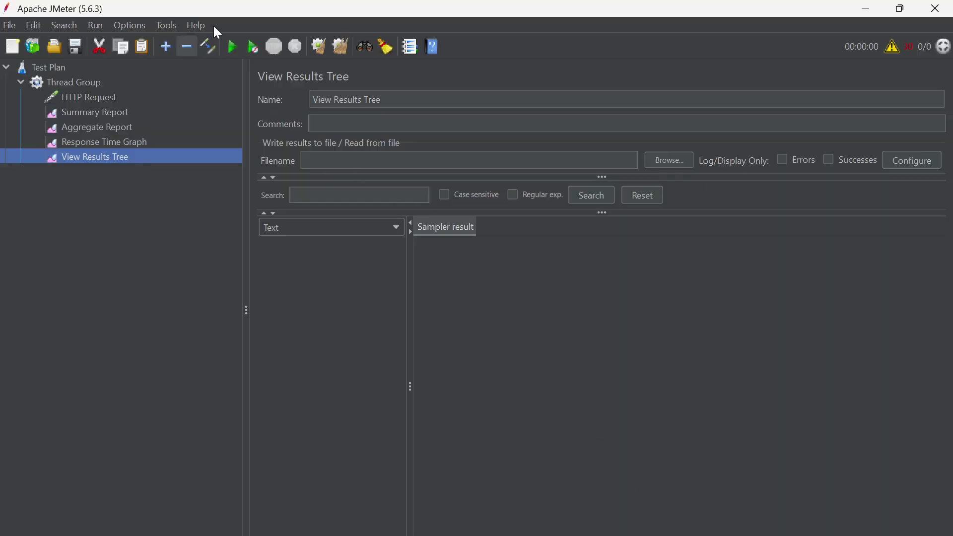
click(97, 111)
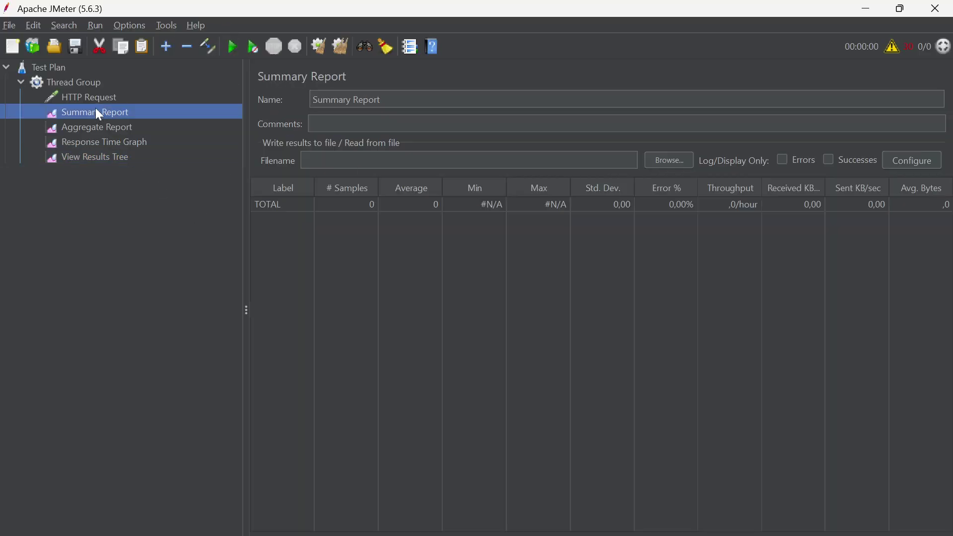
click(96, 97)
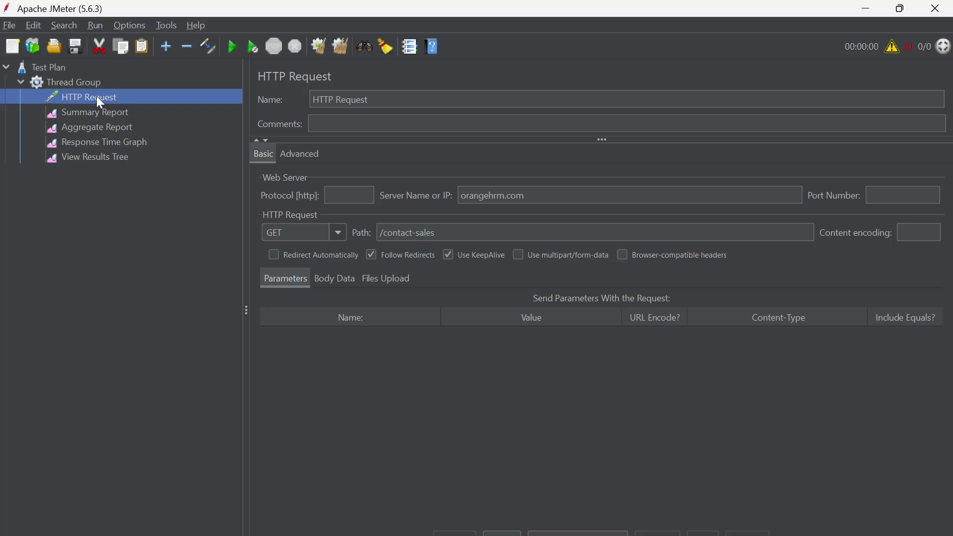
click(96, 86)
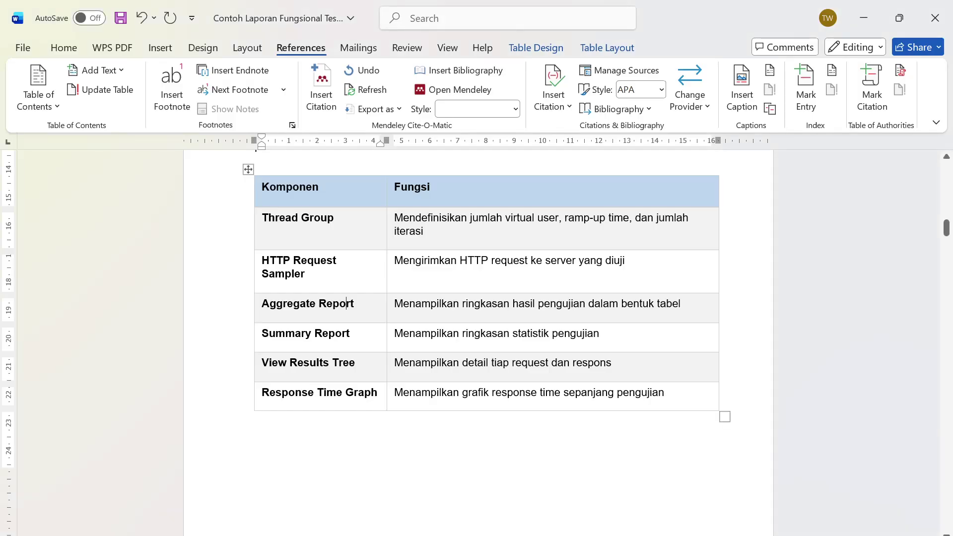
scroll(476, 322, down, 20)
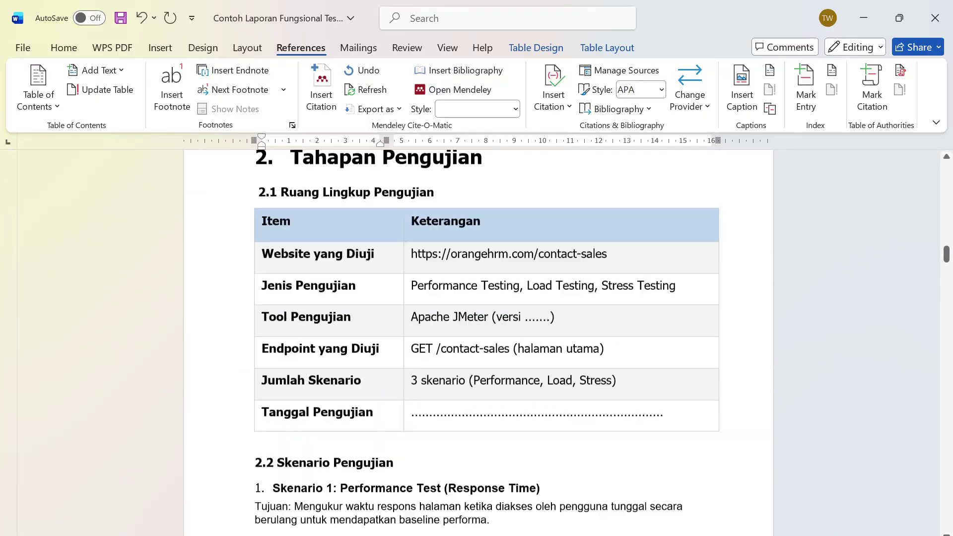
- Set the Thread Group's loop count to 10 in JMeter, following the Skenario 1 parameter table in the Word report
scroll(477, 342, down, 13)
scroll(476, 343, up, 10)
scroll(330, 372, up, 8)
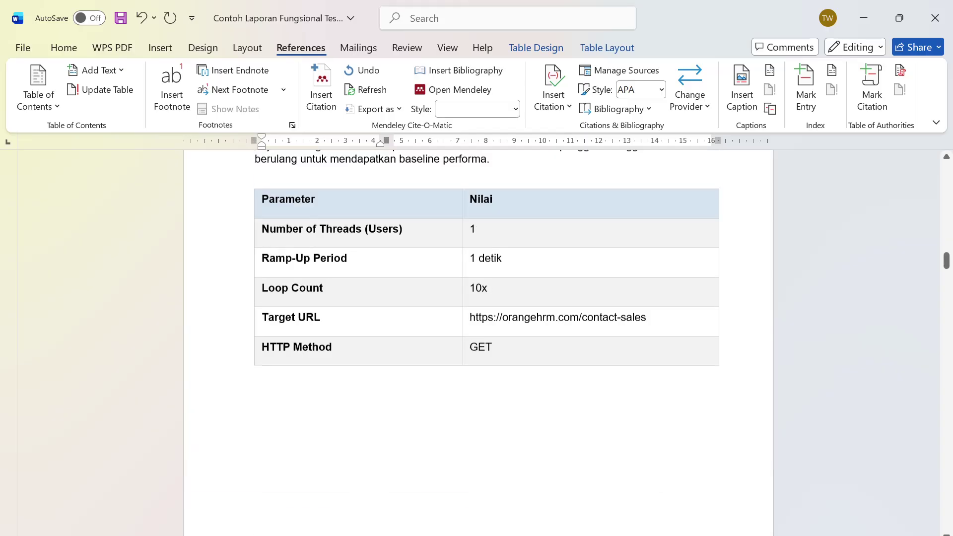
drag(263, 357, 513, 359)
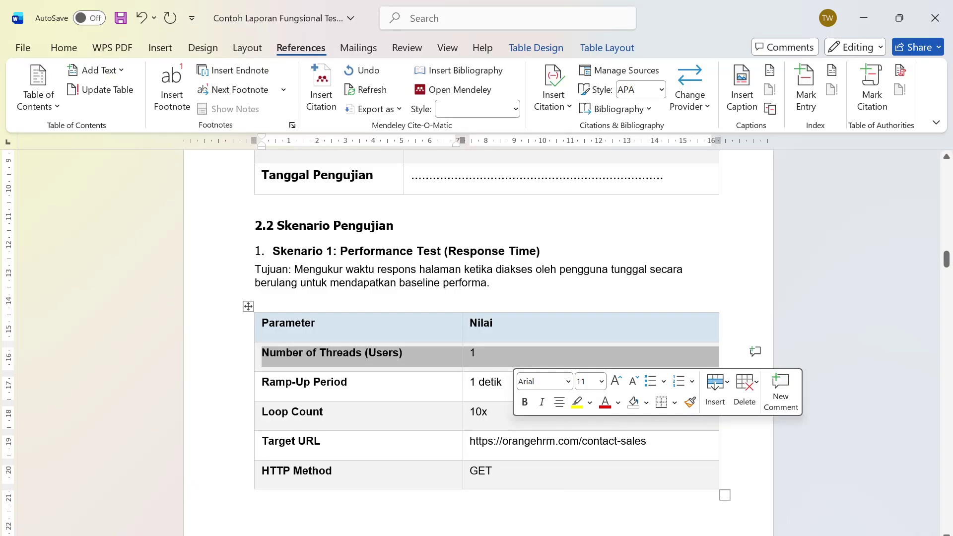
click(494, 382)
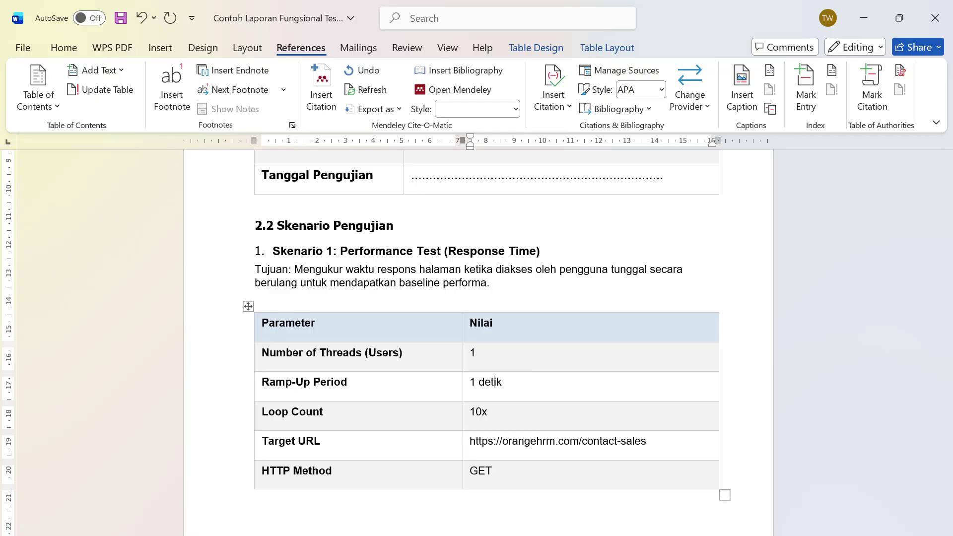
key(alt+Tab)
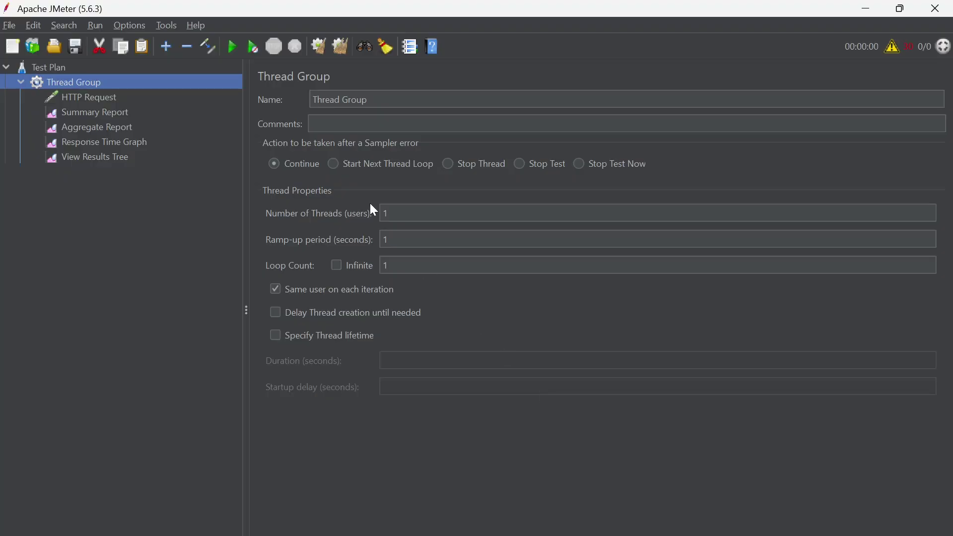
click(408, 218)
key(Tab)
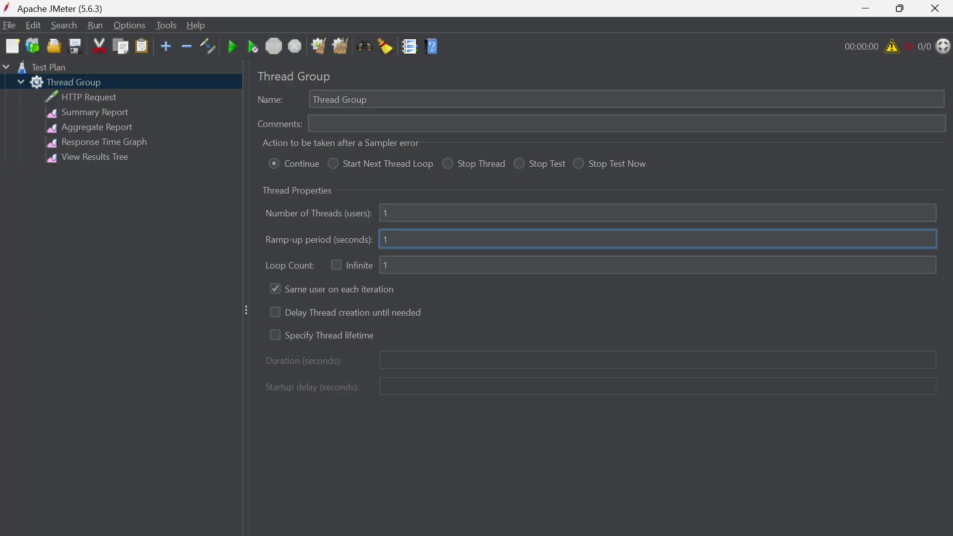
key(Tab)
text(0)
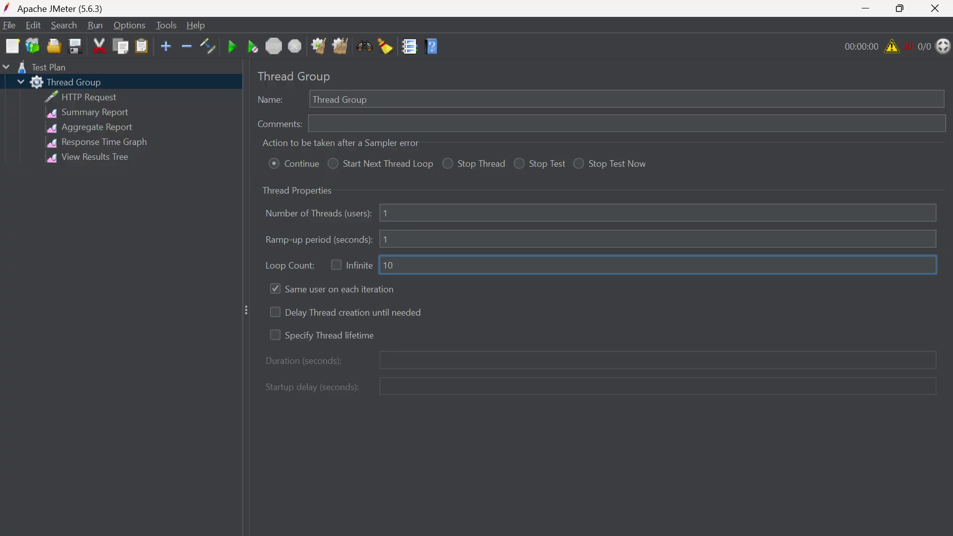
- Run the test plan, saving it first as Thread Group-kelas08.jmx and choosing to append to the existing results file
click(234, 47)
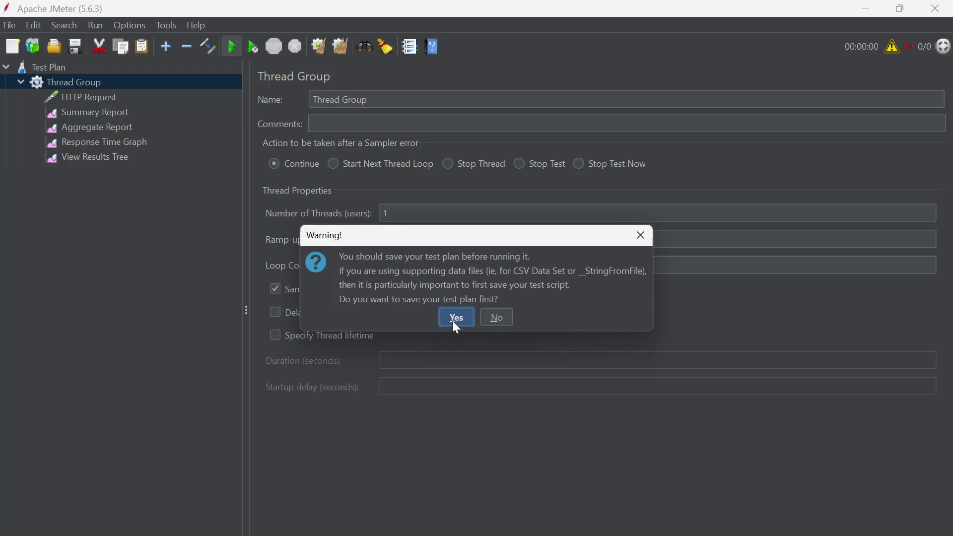
click(455, 320)
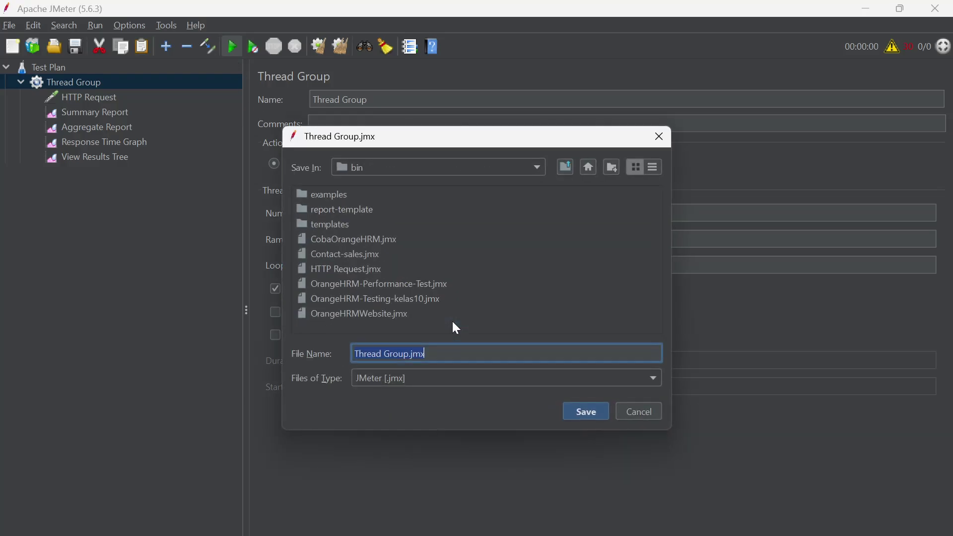
click(425, 353)
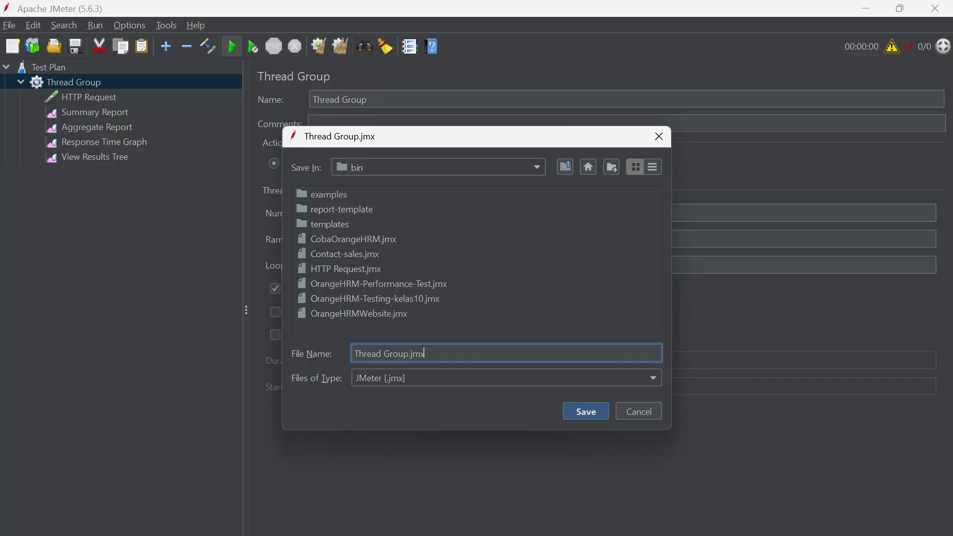
click(409, 354)
text(-kelas08)
key(Return)
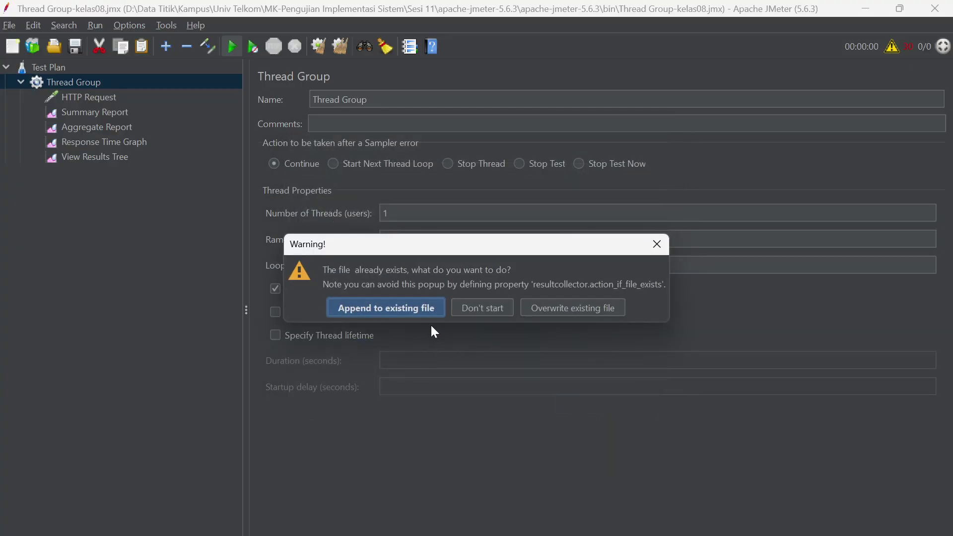
click(417, 308)
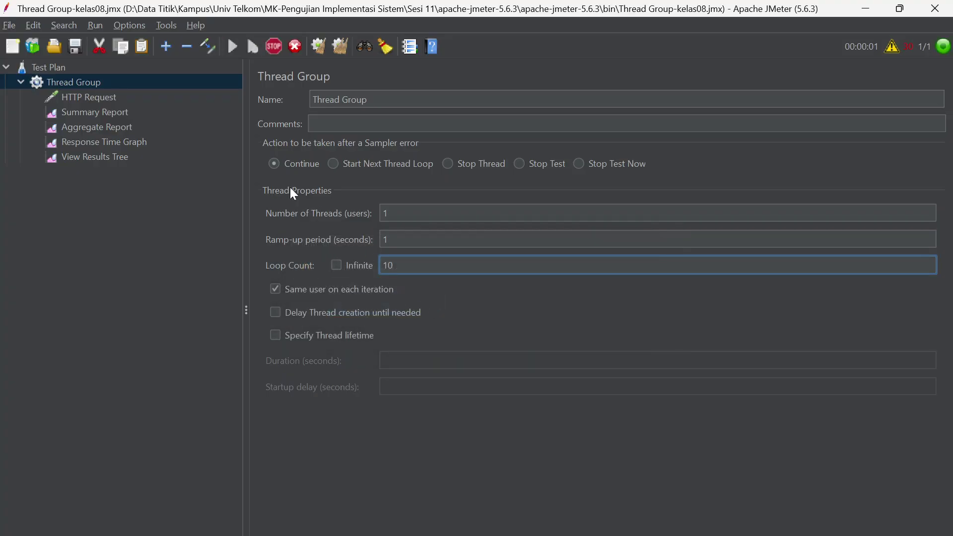
- Review the test run's results in the Summary Report and Aggregate Report listeners
click(113, 98)
click(118, 113)
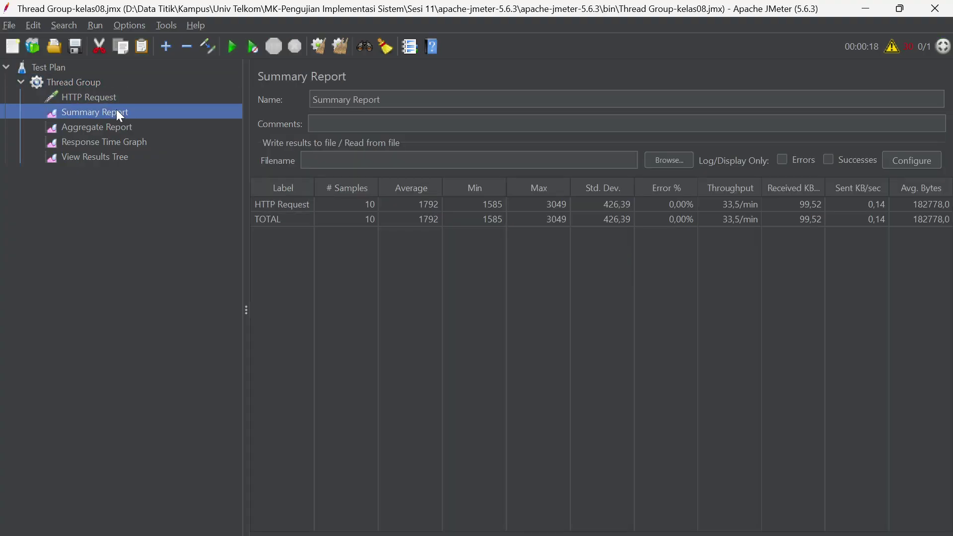
click(119, 133)
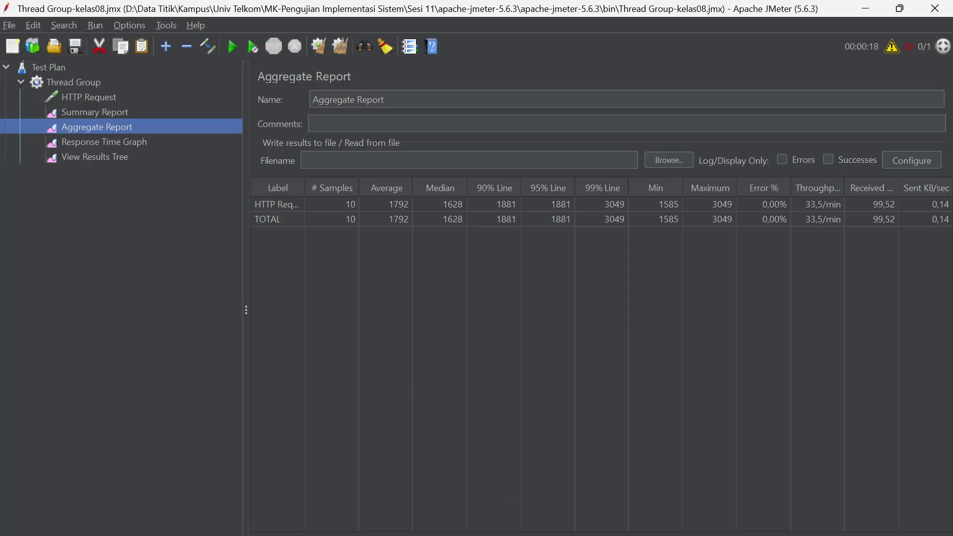
- Delete the old Aggregate Report and Response Time Graph images under Screenshot Hasil Skenario 1 in the Word report's section 3.1
key(alt+Tab)
scroll(476, 322, down, 10)
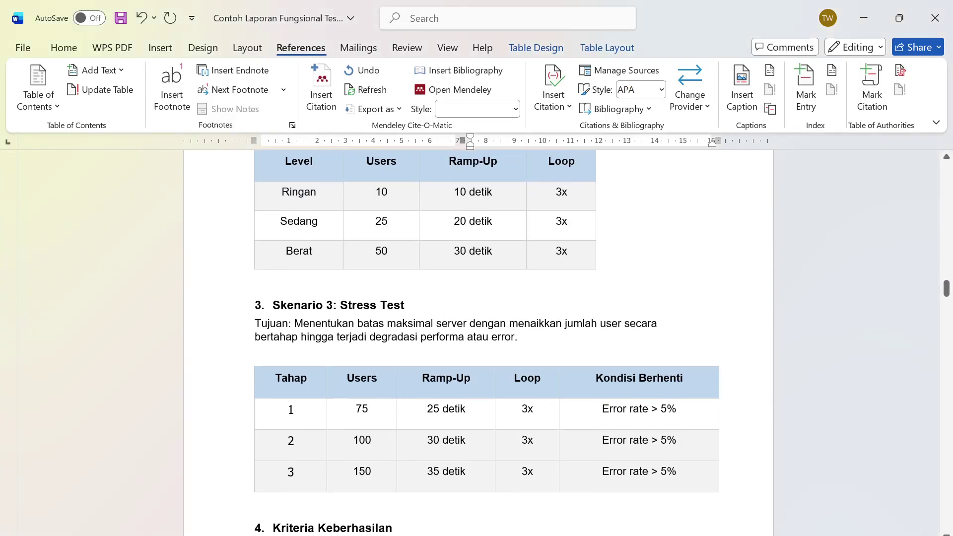
scroll(437, 469, down, 15)
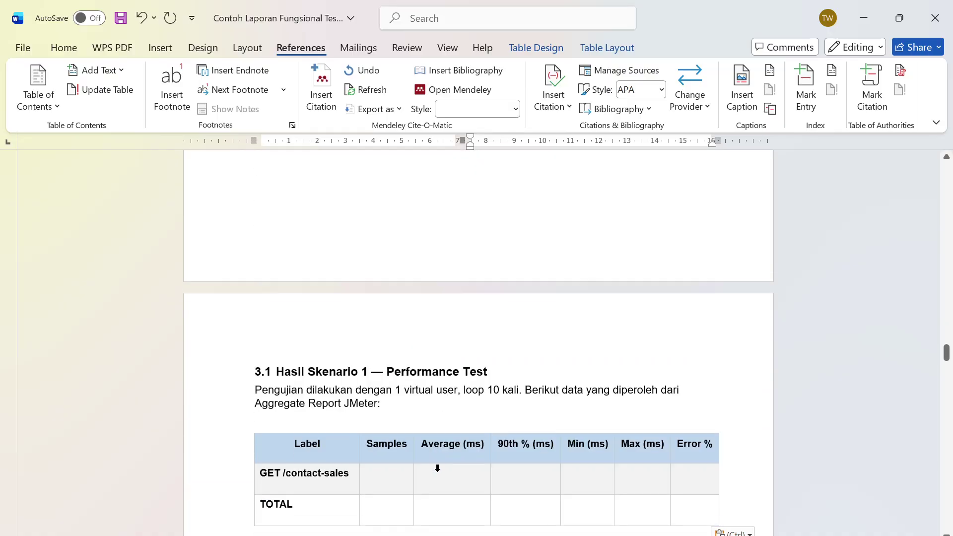
scroll(436, 468, down, 3)
drag(263, 377, 694, 411)
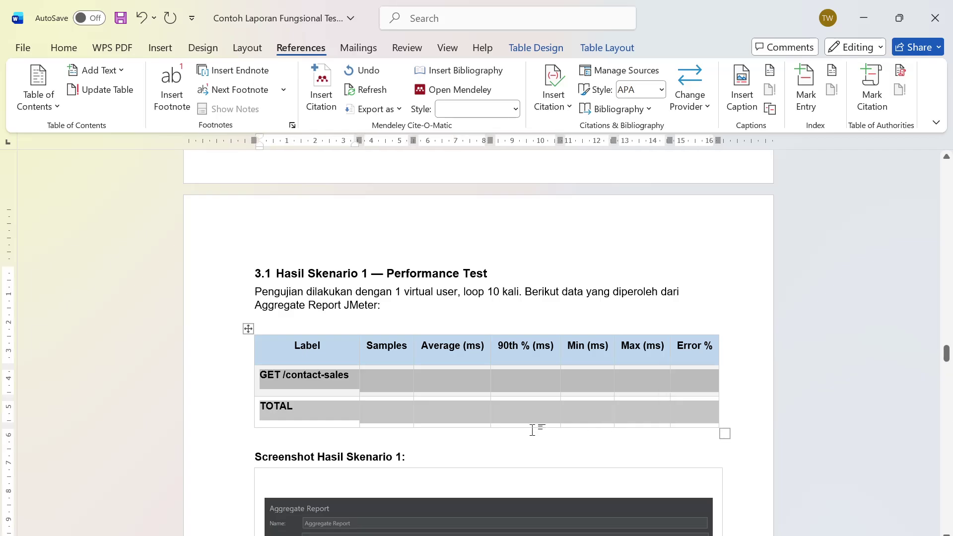
scroll(464, 404, down, 5)
click(443, 392)
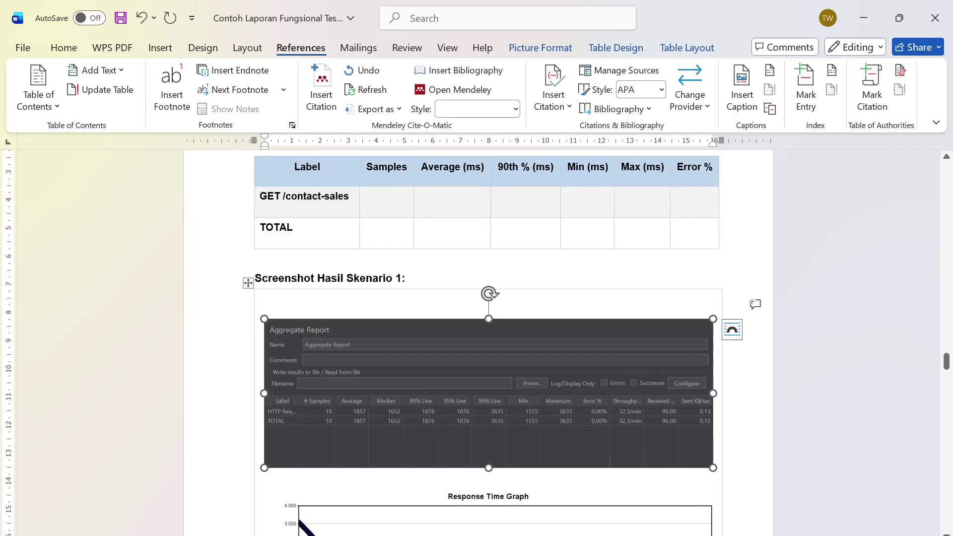
key(Delete)
click(506, 488)
key(Delete)
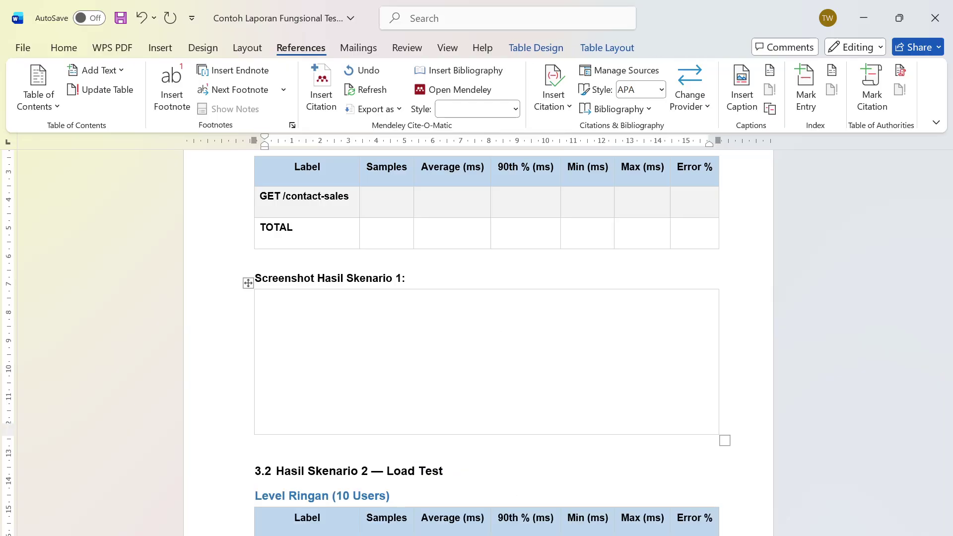
- Capture JMeter's Aggregate Report panel with Snipping Tool and paste it under Screenshot Hasil Skenario 1 in the Word report
key(alt+Tab)
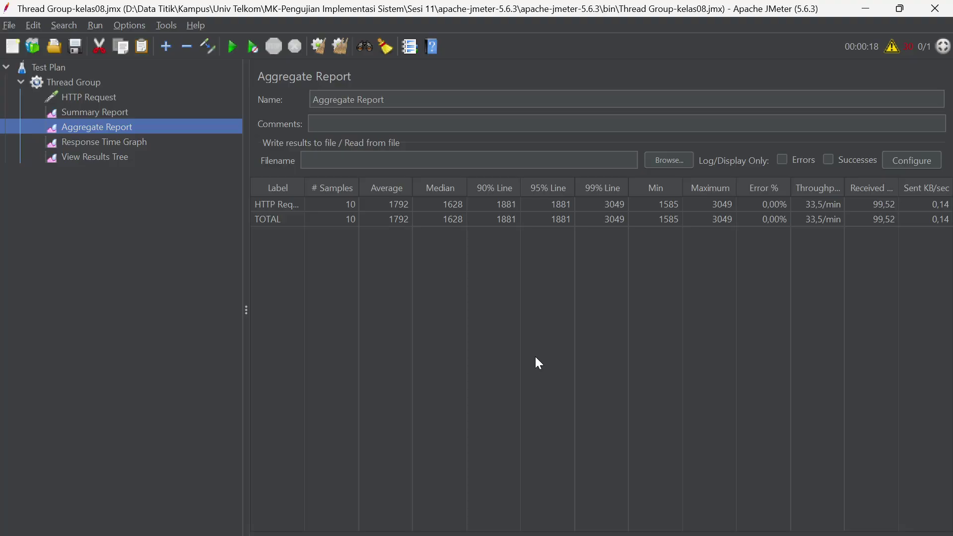
key(super+shift+s)
drag(248, 60, 952, 275)
key(alt+Tab)
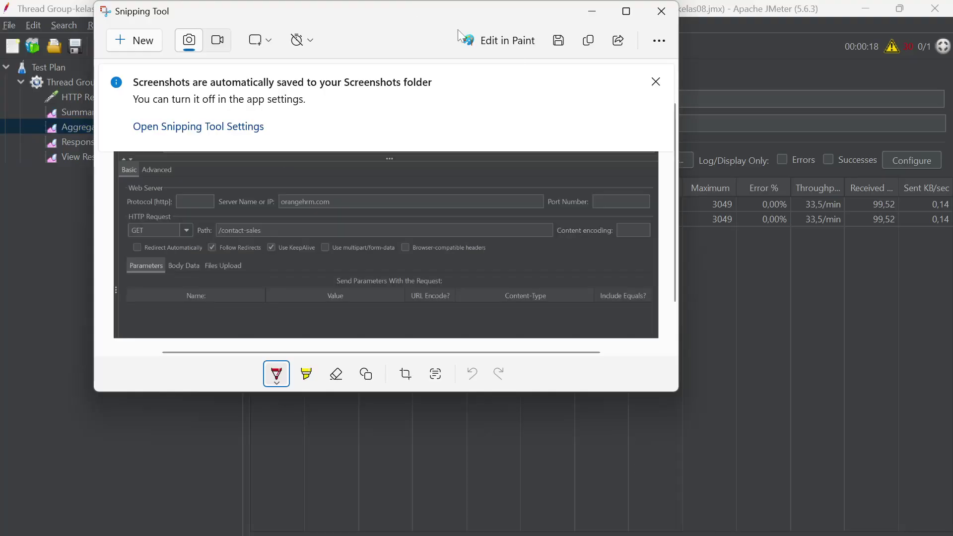
click(137, 42)
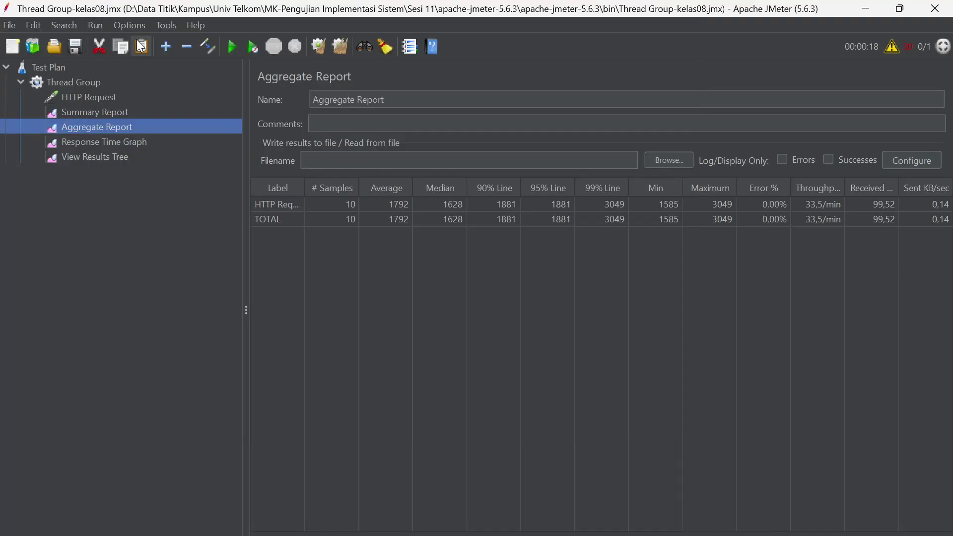
drag(247, 61, 952, 300)
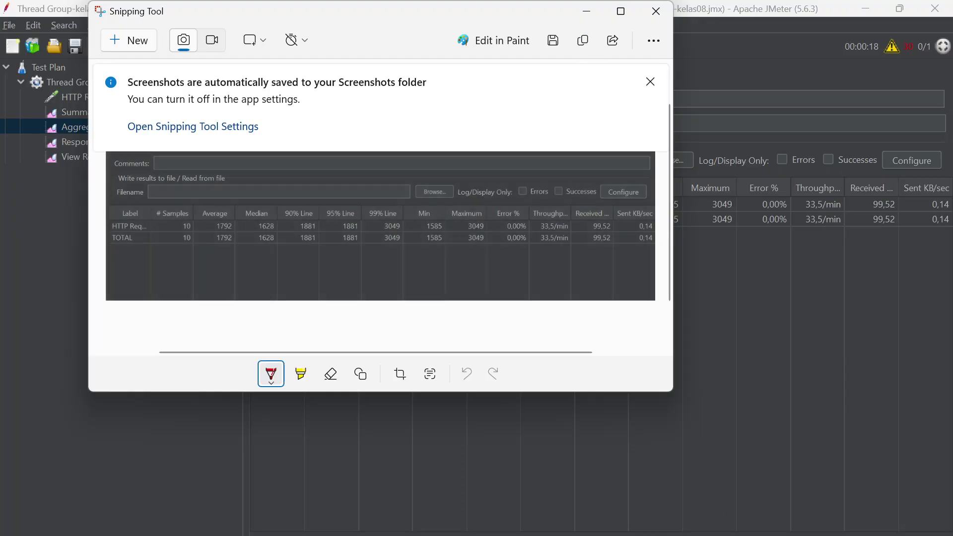
key(alt+Tab)
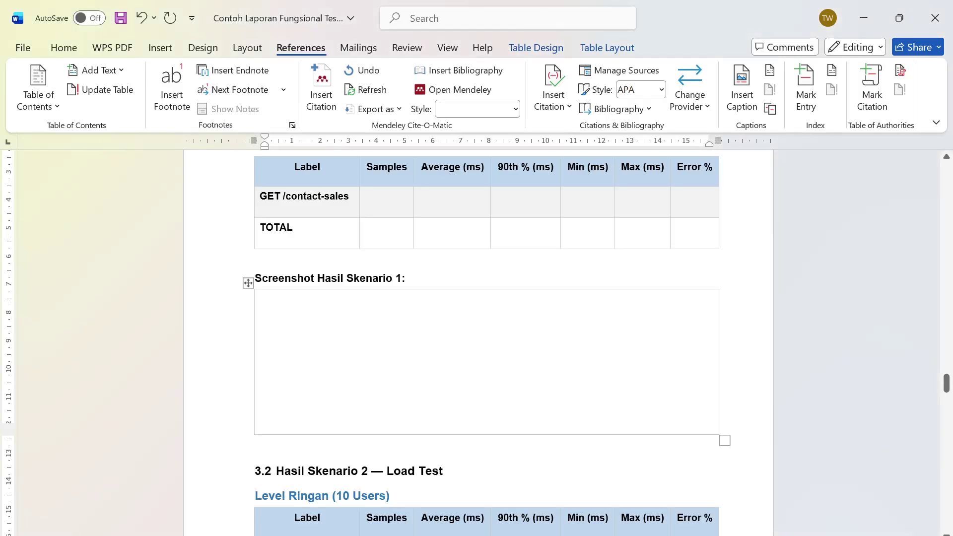
key(ctrl+v)
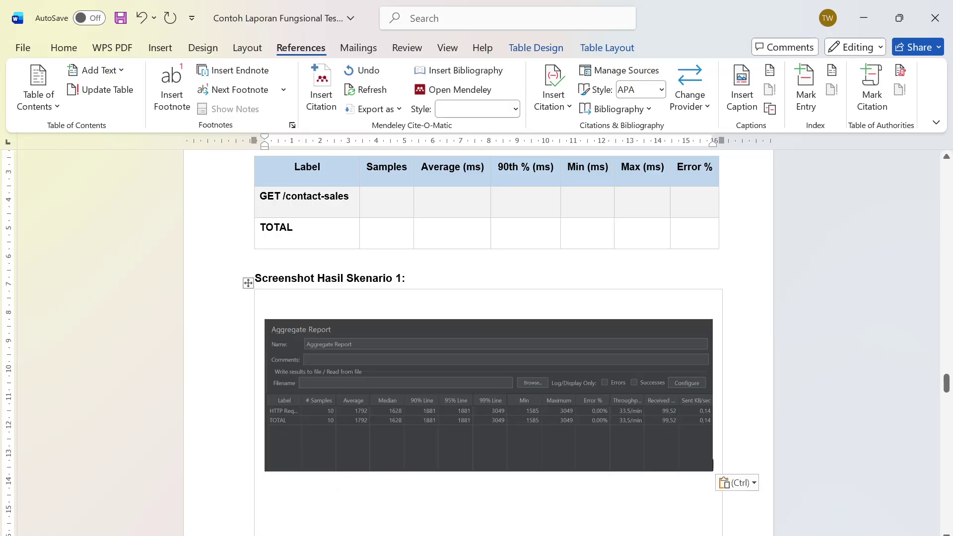
click(476, 394)
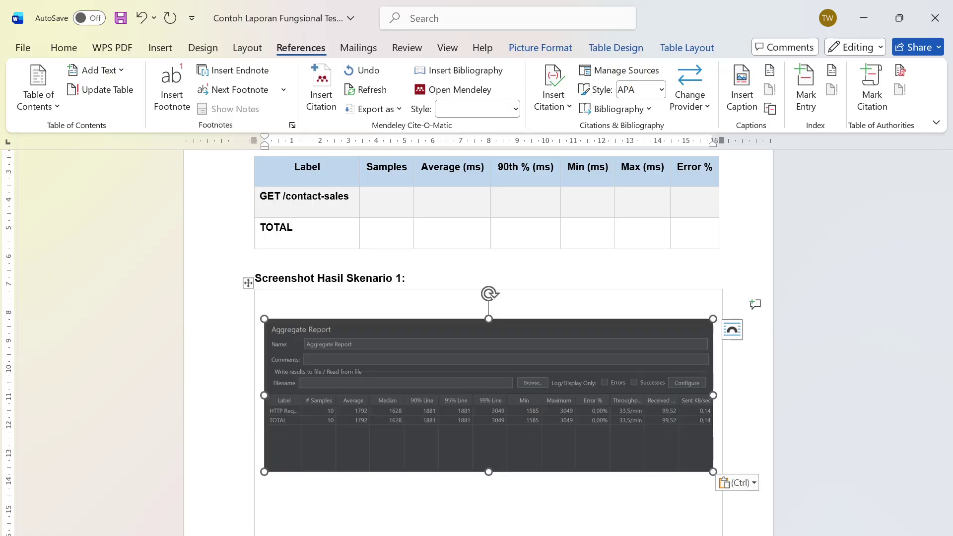
- Apply a new interval in JMeter's Response Time Graph listener and display the graph
click(673, 535)
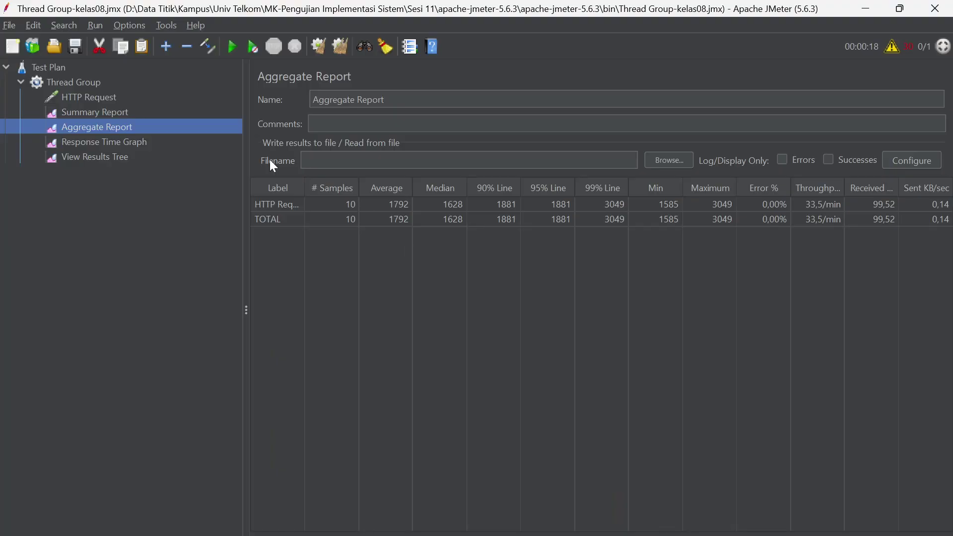
click(118, 144)
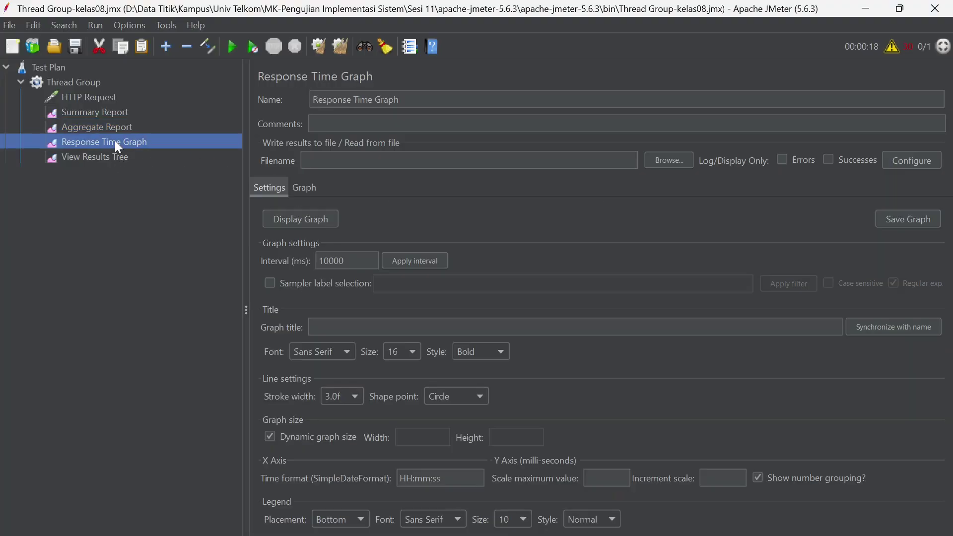
click(354, 266)
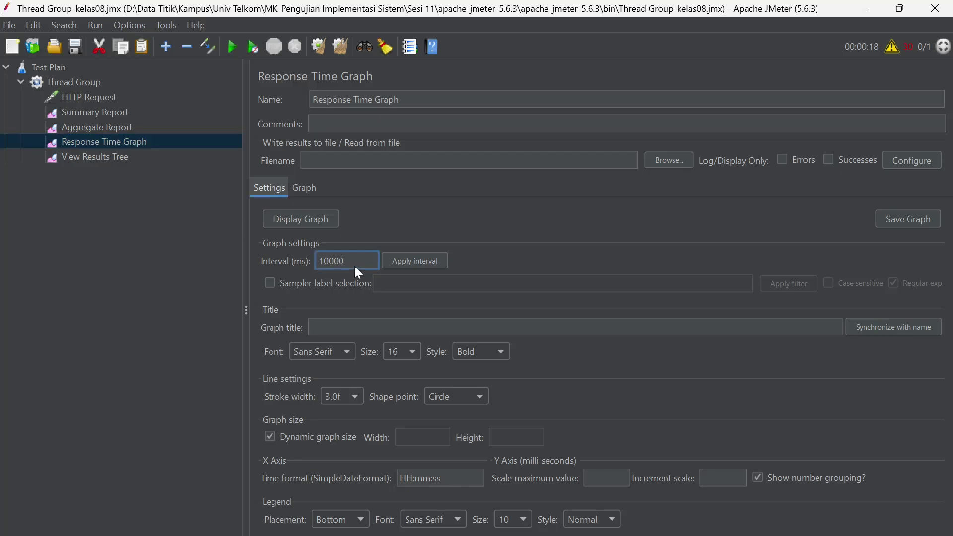
drag(355, 266, 313, 261)
click(426, 262)
click(306, 219)
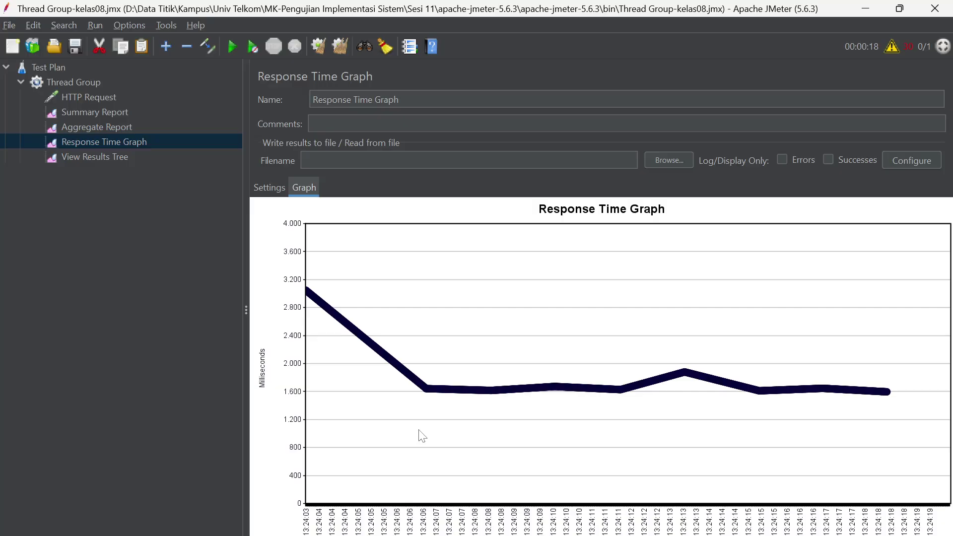
- Capture the Response Time Graph with Snipping Tool and paste it below the Aggregate Report image in the Word report
key(super+shift+s)
drag(251, 197, 950, 535)
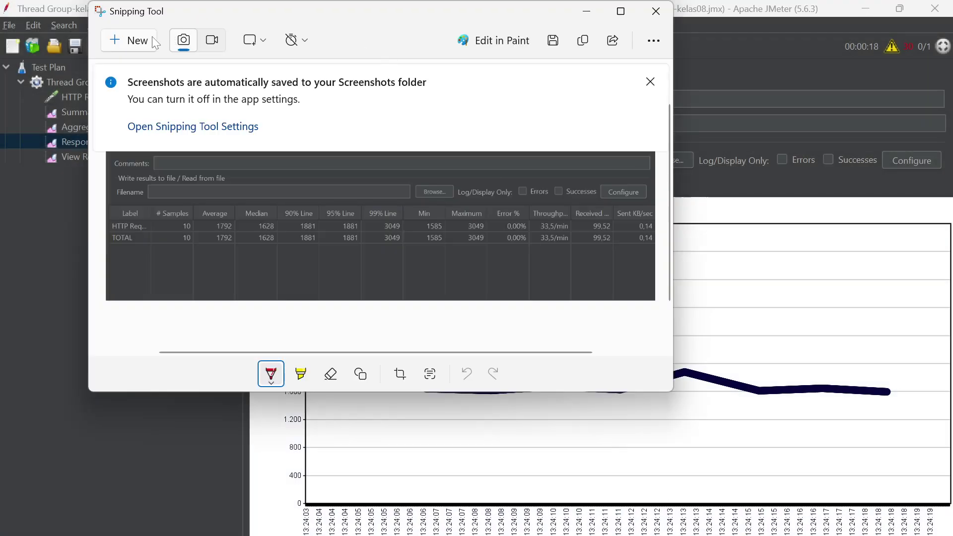
click(153, 39)
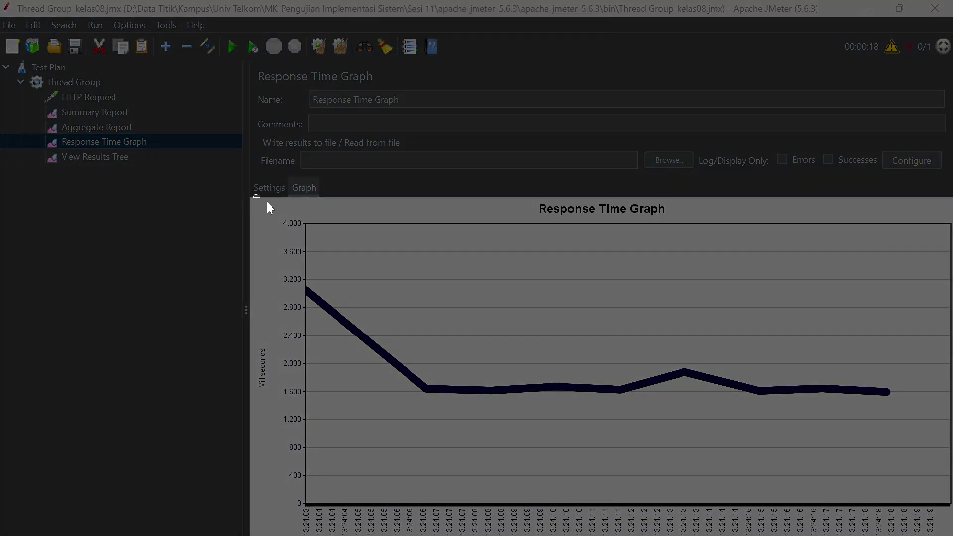
drag(253, 196, 952, 535)
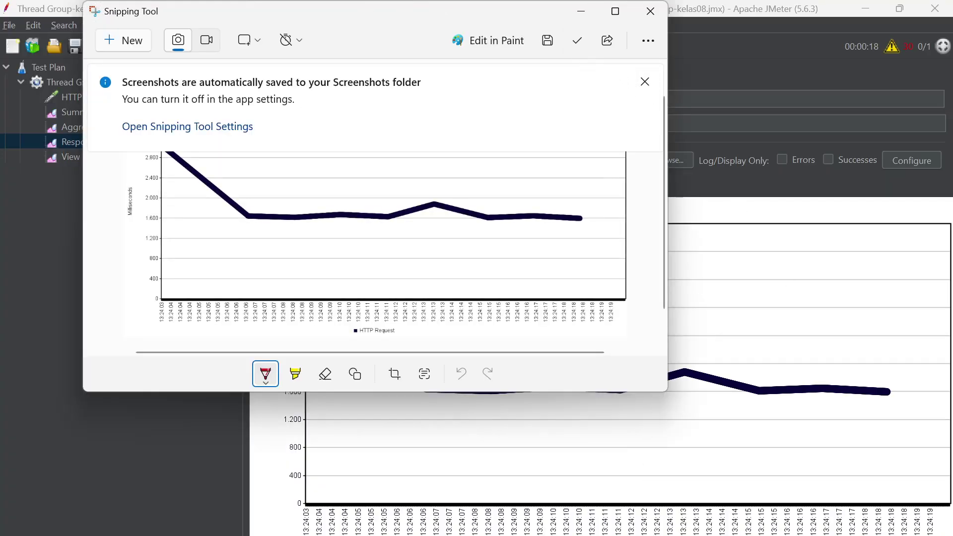
key(alt+Tab)
scroll(370, 333, down, 3)
click(369, 334)
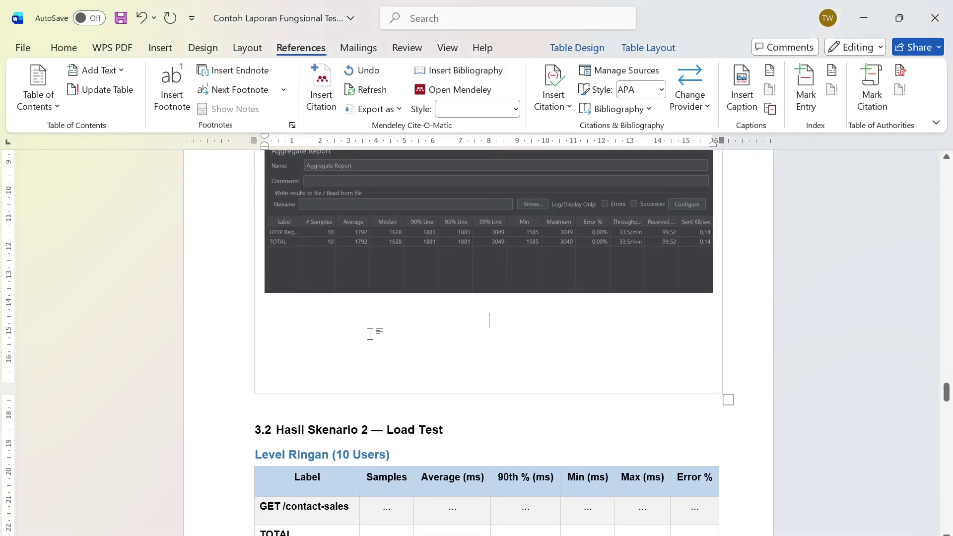
key(ctrl+v)
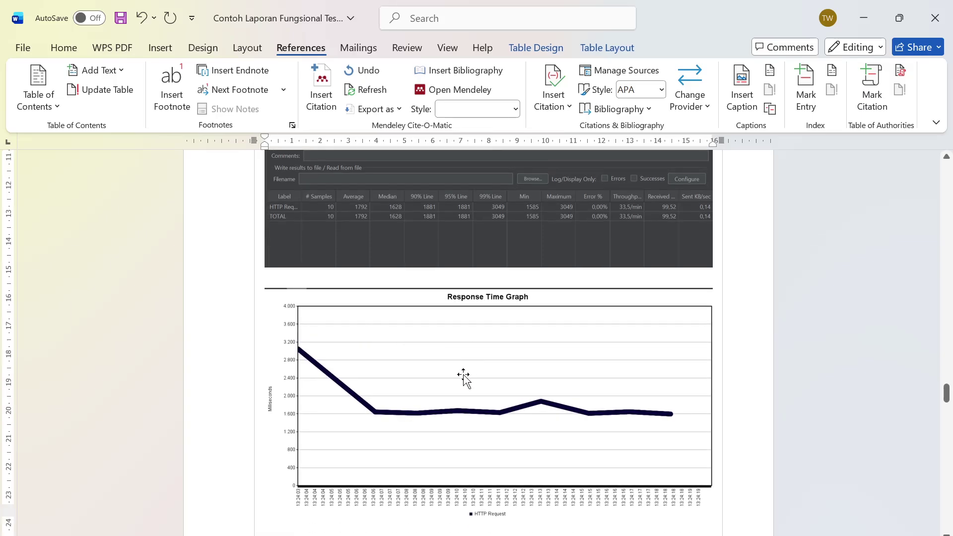
scroll(462, 371, down, 10)
scroll(463, 371, up, 15)
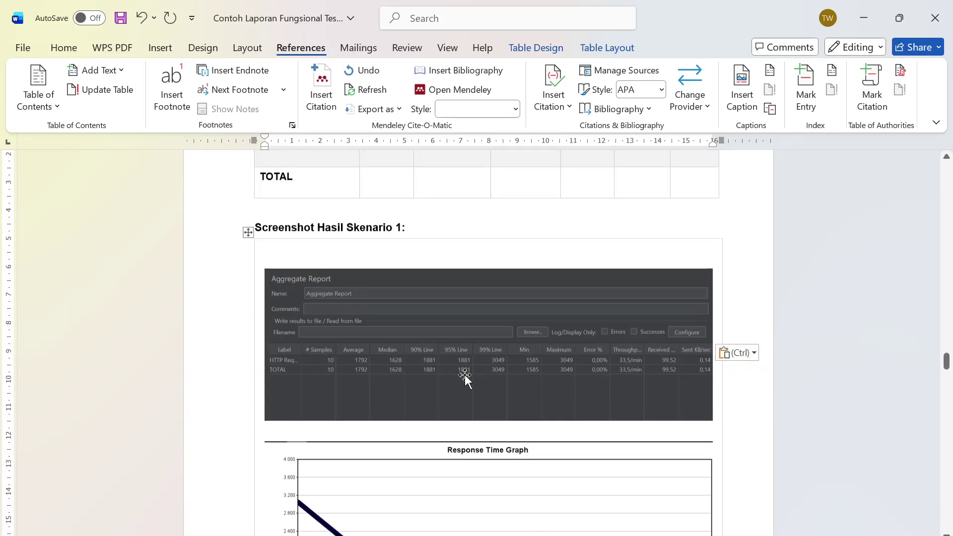
- Review the pasted Scenario 1 screenshots and the Users, Ramp-Up and Loop table for Skenario 2: Load Test in the report
scroll(474, 373, down, 10)
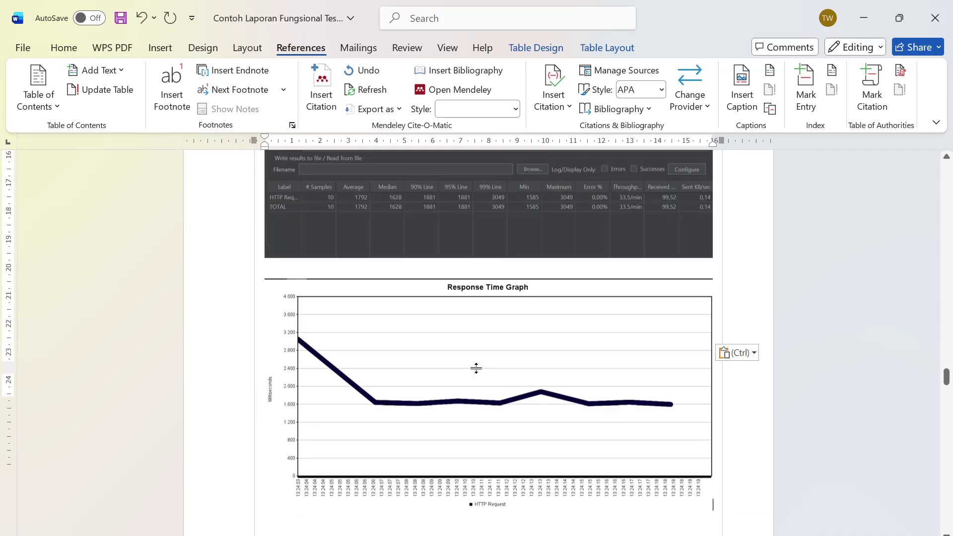
scroll(475, 372, down, 3)
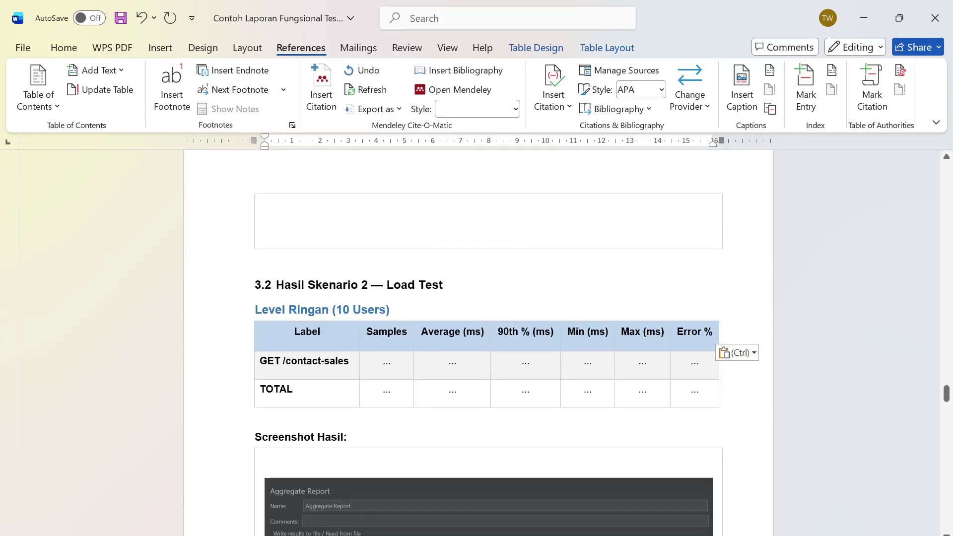
scroll(392, 412, up, 15)
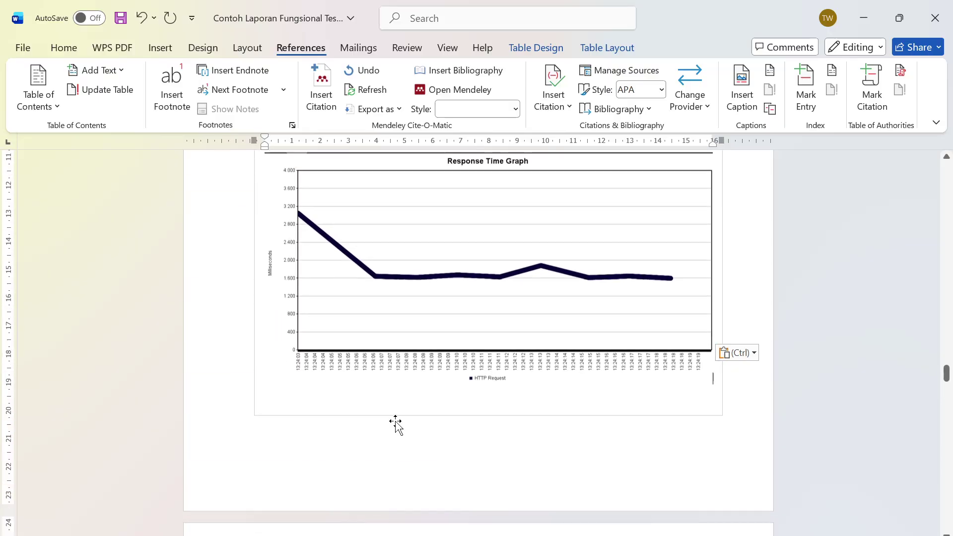
scroll(391, 408, up, 15)
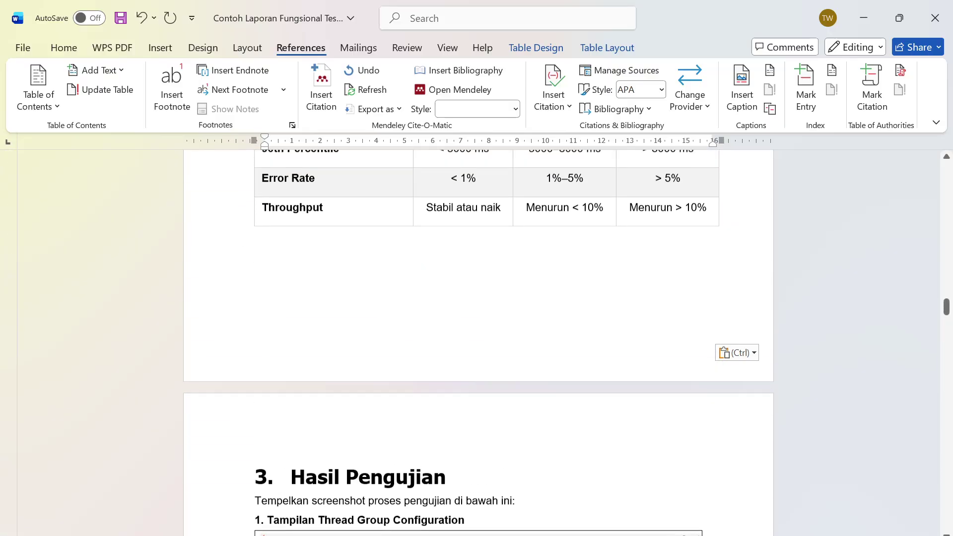
scroll(392, 414, up, 5)
scroll(392, 413, down, 3)
drag(327, 342, 560, 343)
click(407, 335)
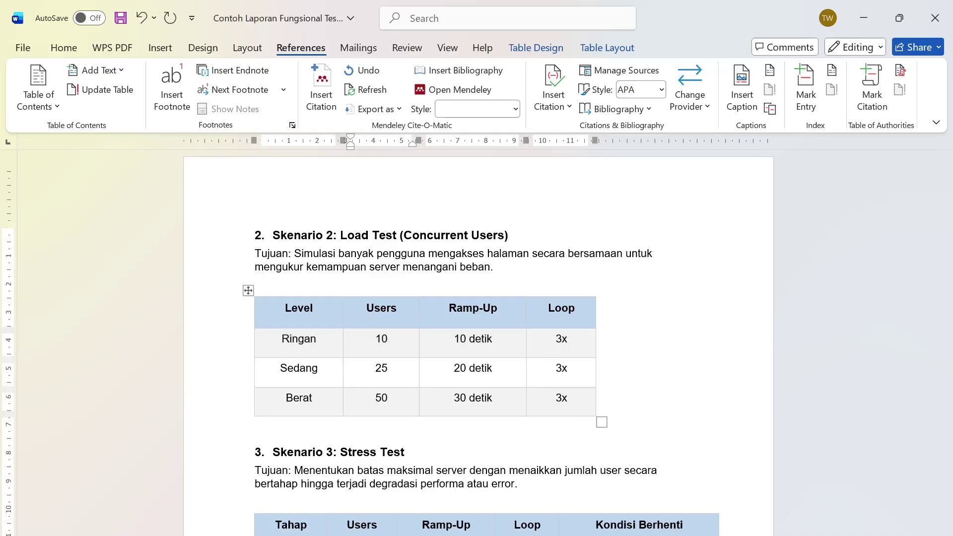
- Configure JMeter's Thread Group for the Ringan level with 10 threads, a 10-second ramp-up and a loop count of 3
click(676, 512)
double_click(85, 85)
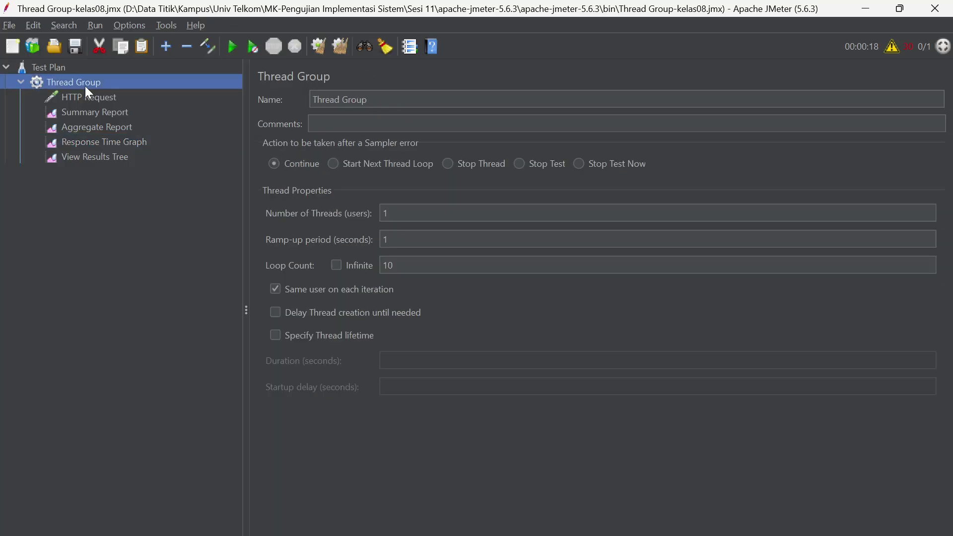
click(397, 213)
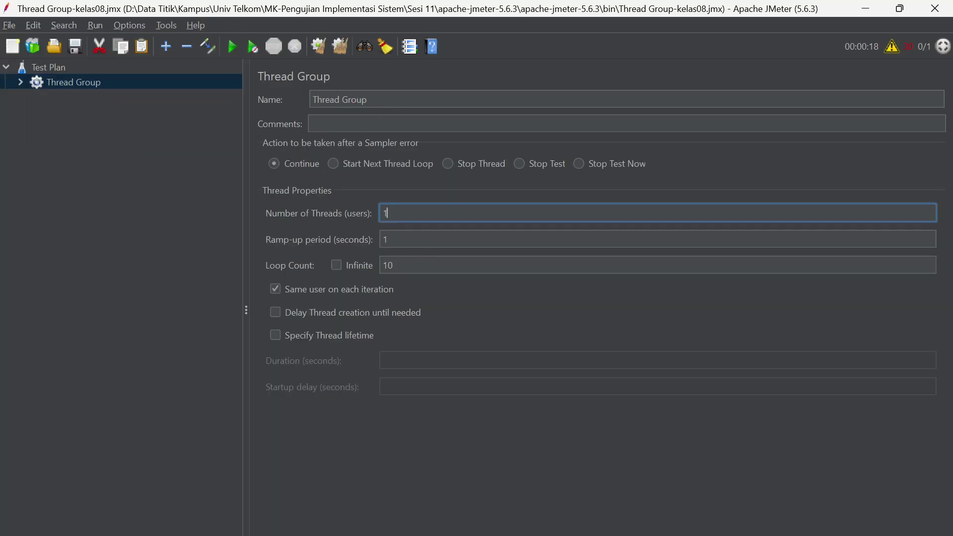
key(alt+Tab)
key(alt+Tab)
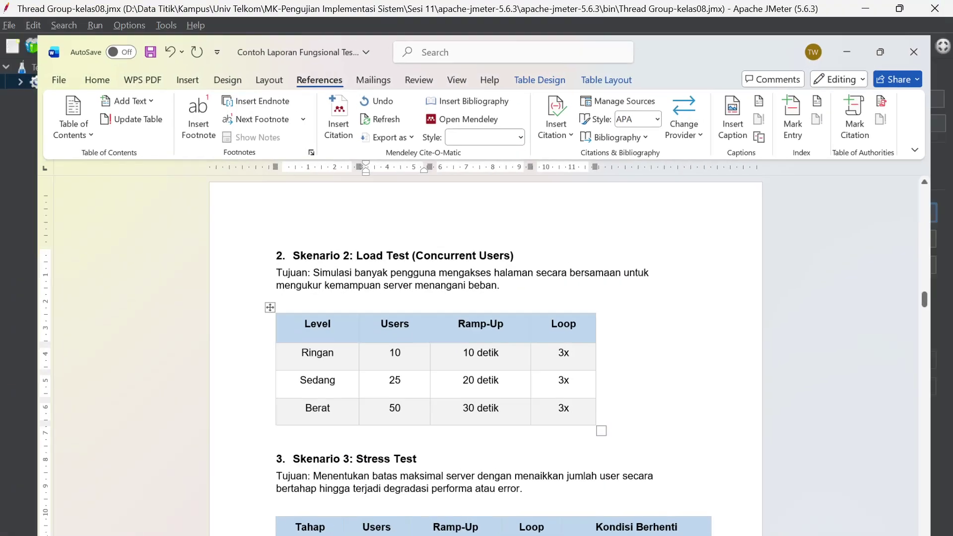
text(0)
click(655, 239)
text(0)
click(655, 265)
key(BackSpace)
key(BackSpace)
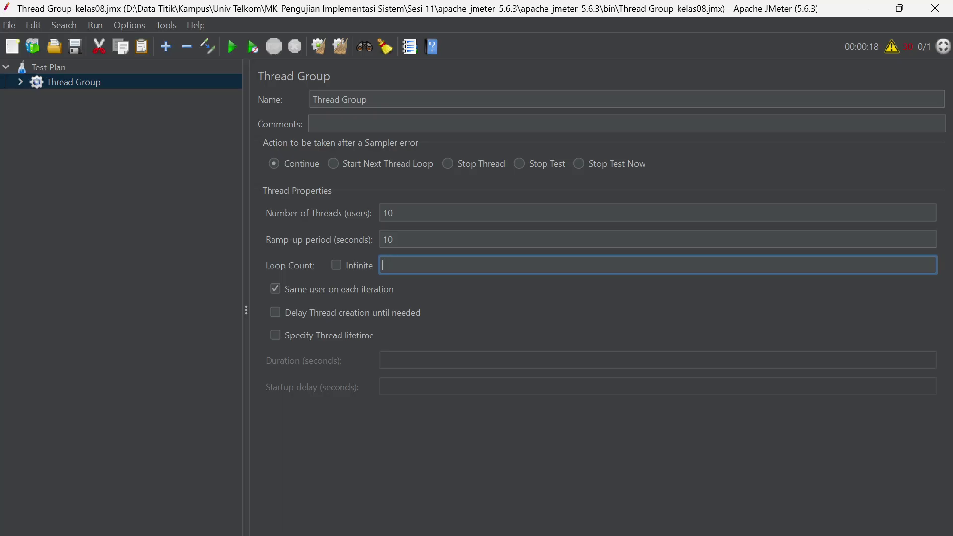
text(3)
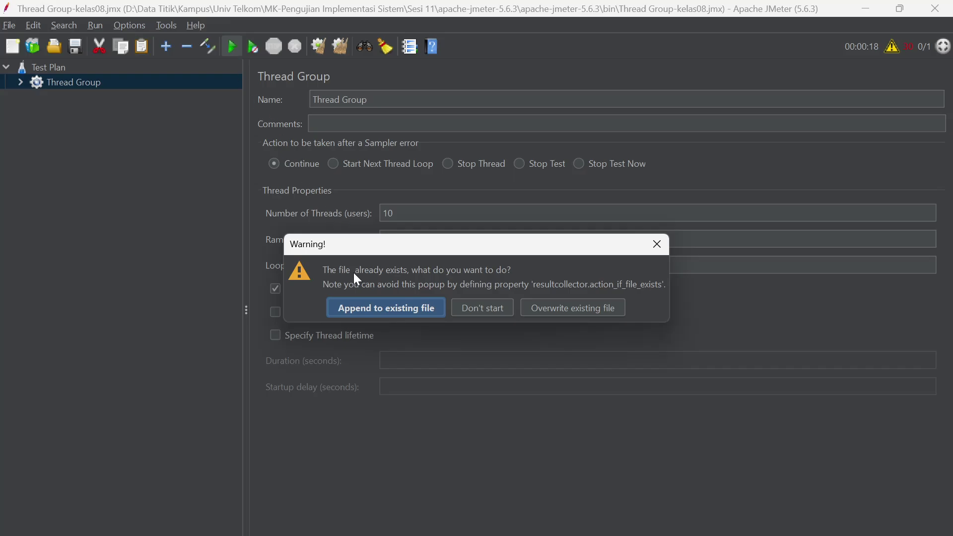
- Run the load test, appending results to the existing file, and display the Aggregate Report
click(372, 309)
click(372, 309)
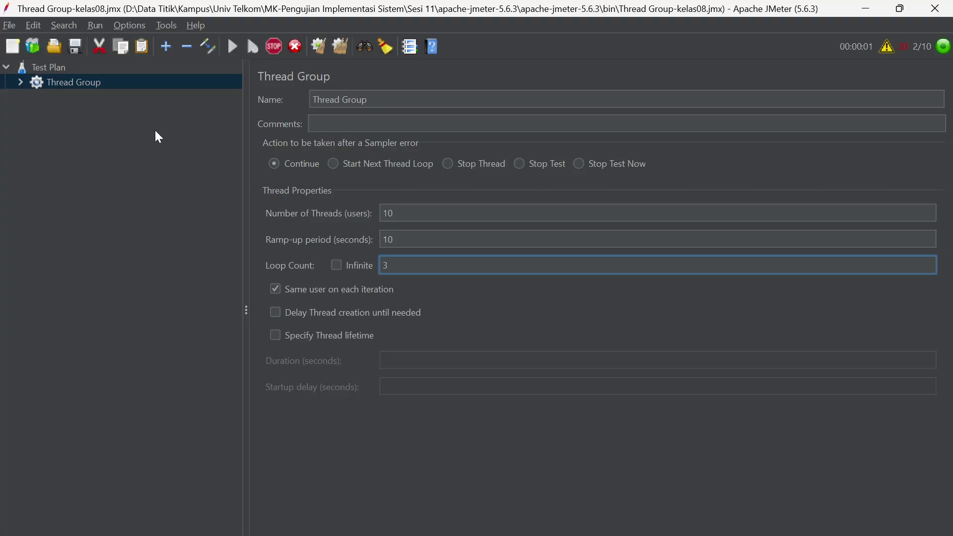
click(20, 82)
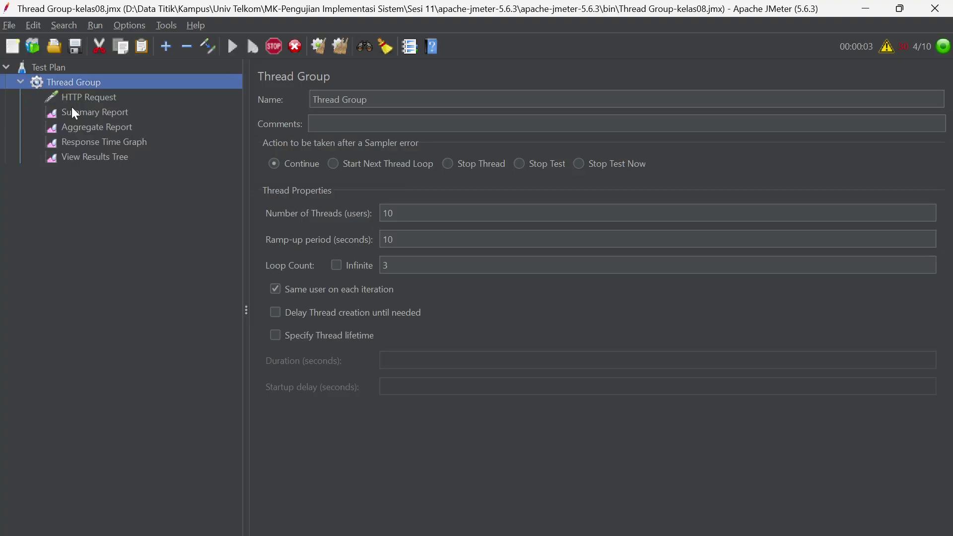
click(92, 128)
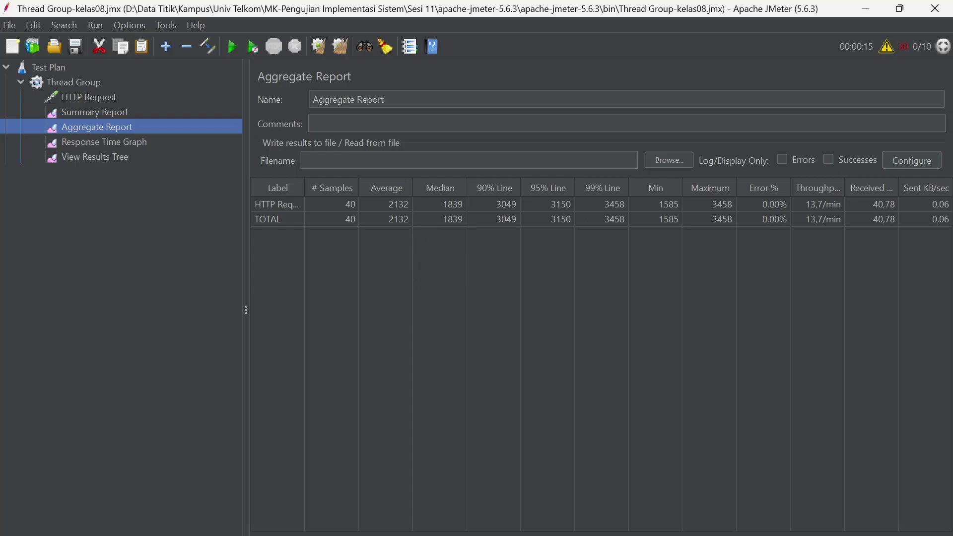
- Switch to the Word report and examine the Aggregate Report and Response Time Graph images under Level Ringan (10 Users) in section 3.2
key(alt+Tab)
scroll(505, 422, down, 15)
scroll(505, 421, down, 20)
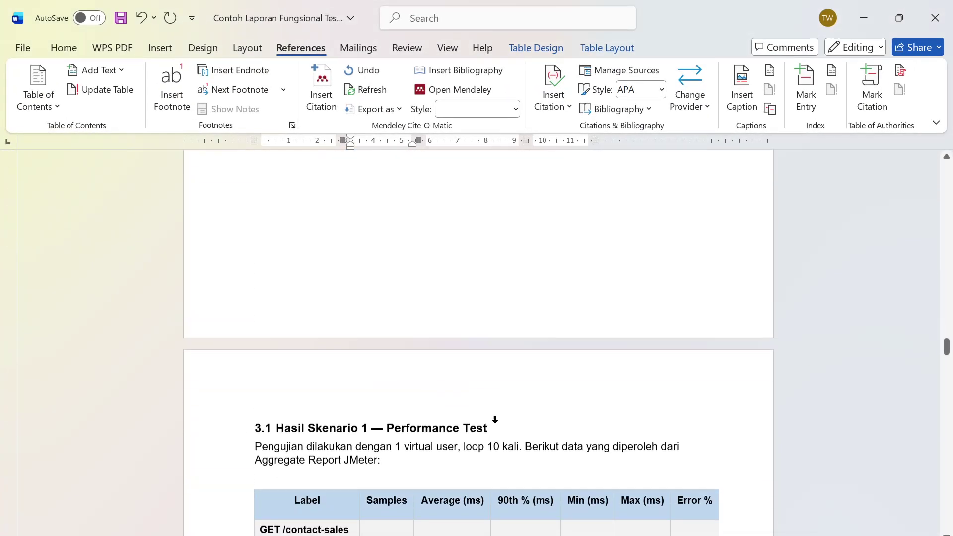
scroll(491, 422, up, 6)
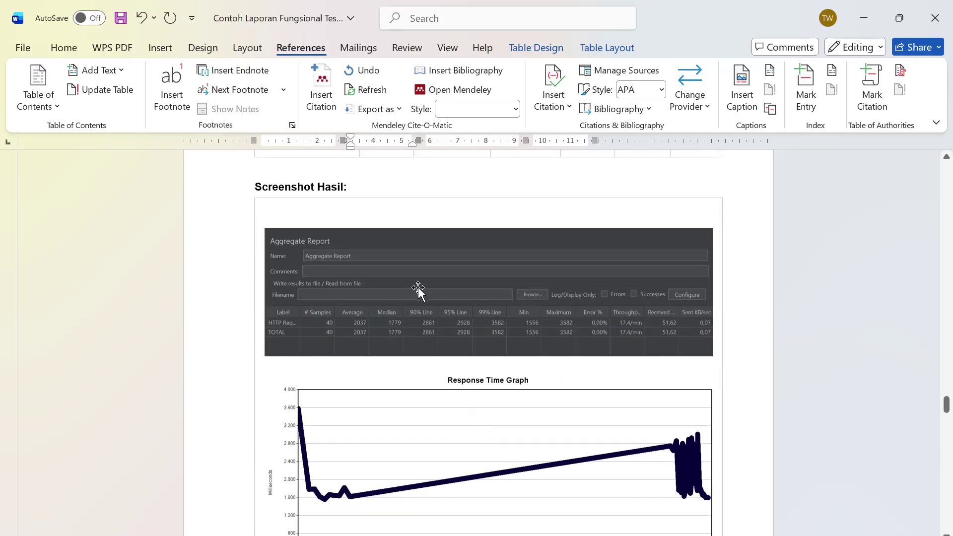
click(418, 287)
click(460, 456)
scroll(461, 457, down, 15)
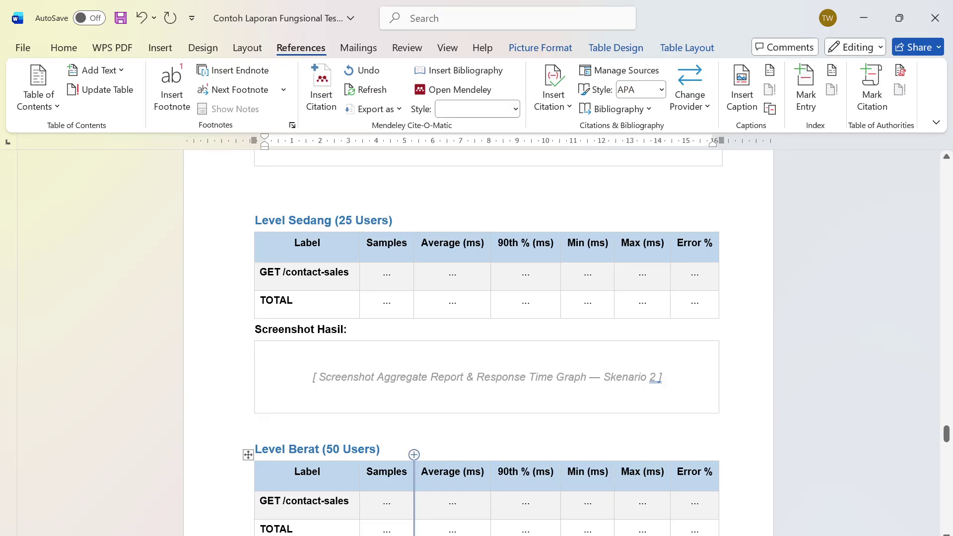
- Review the report's load level comparison table, the 3.3 Stress Test results section and the Kesimpulan chapter
scroll(413, 454, down, 3)
scroll(437, 422, down, 15)
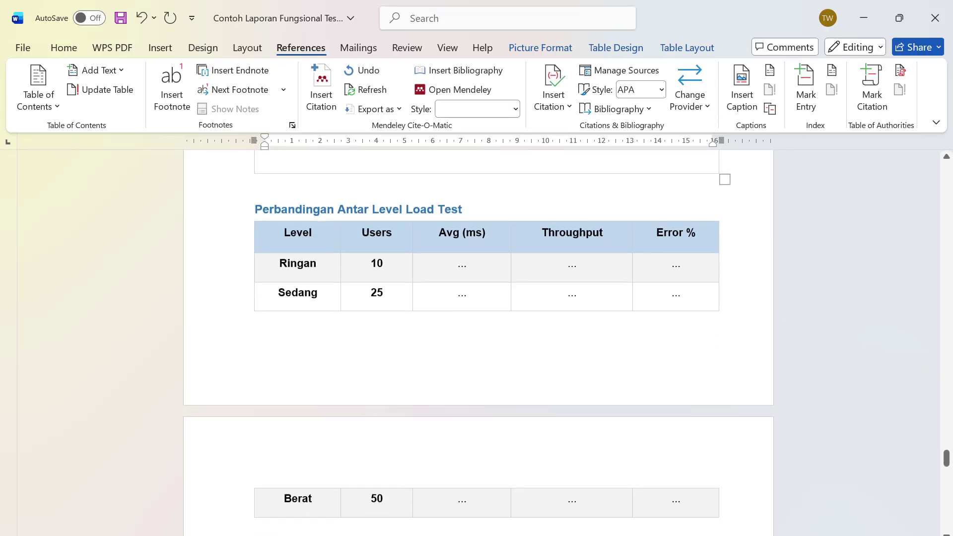
scroll(437, 426, down, 7)
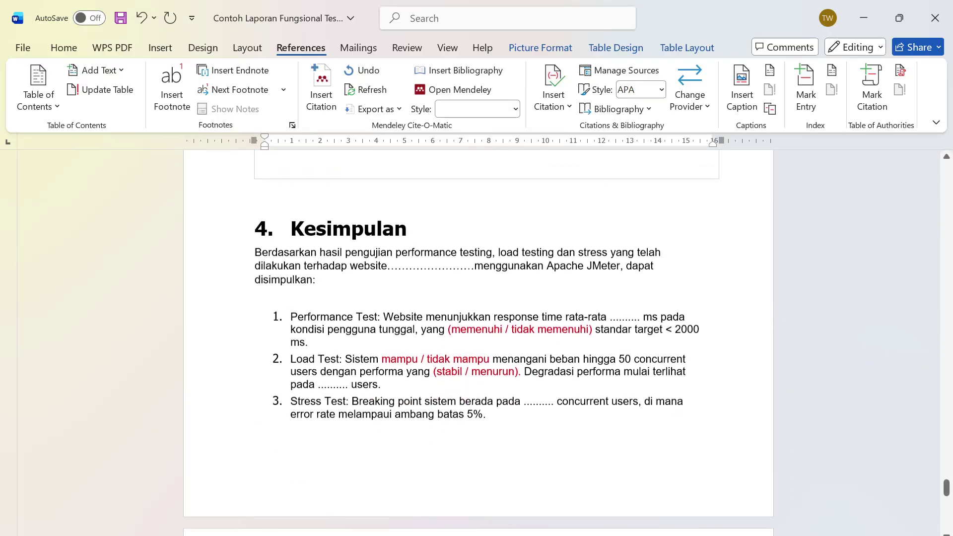
scroll(437, 427, up, 5)
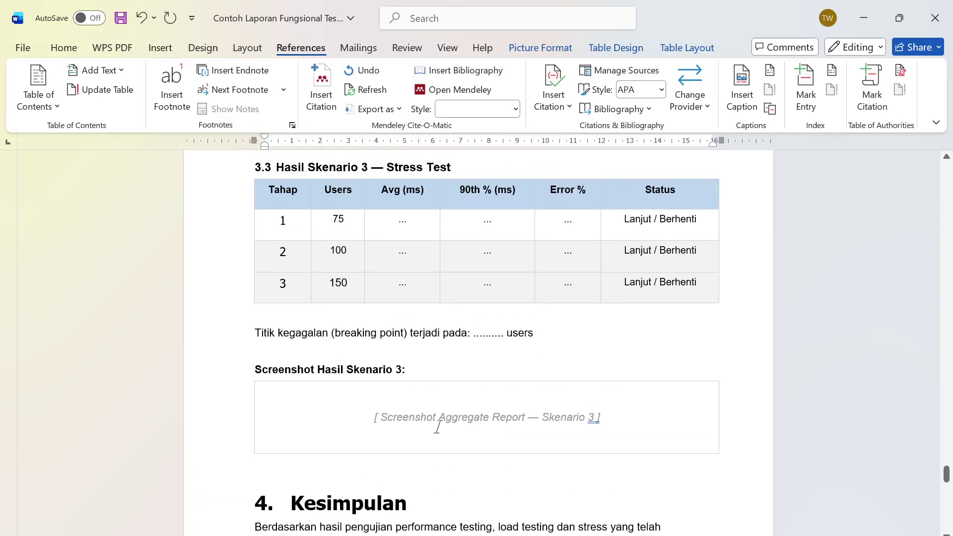
scroll(437, 427, down, 1)
scroll(437, 427, up, 5)
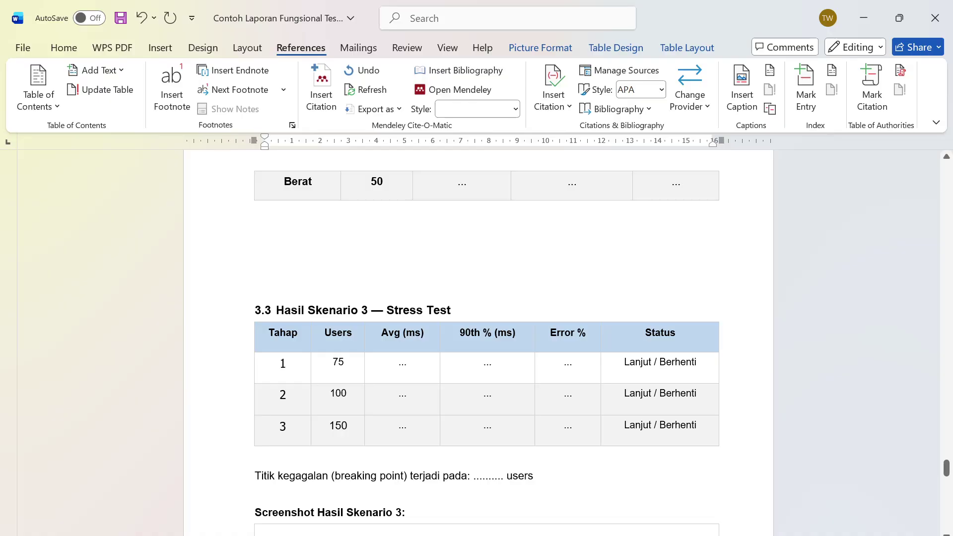
scroll(438, 422, up, 15)
scroll(436, 424, up, 10)
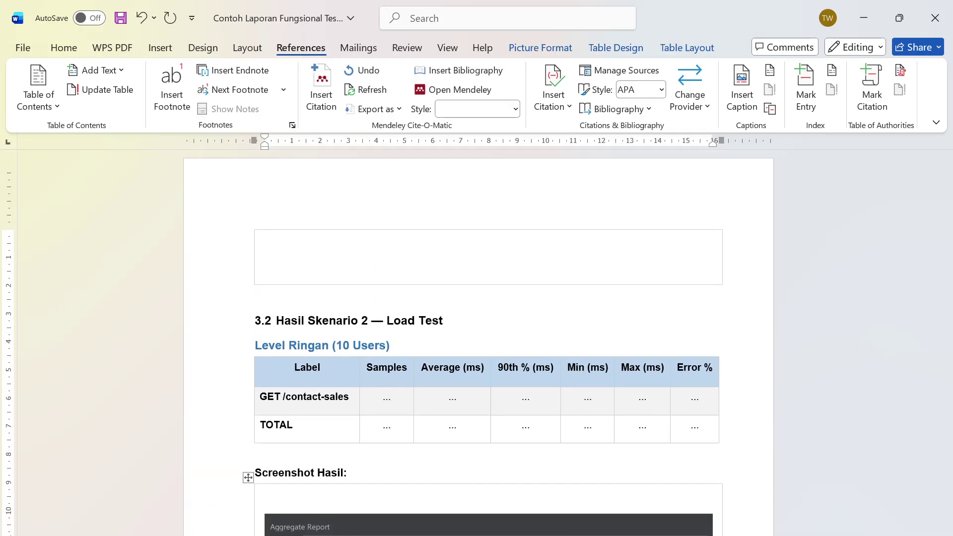
- Check the HTTP Request entries in JMeter's View Results Tree and inspect one request's sub-results
key(alt+Tab)
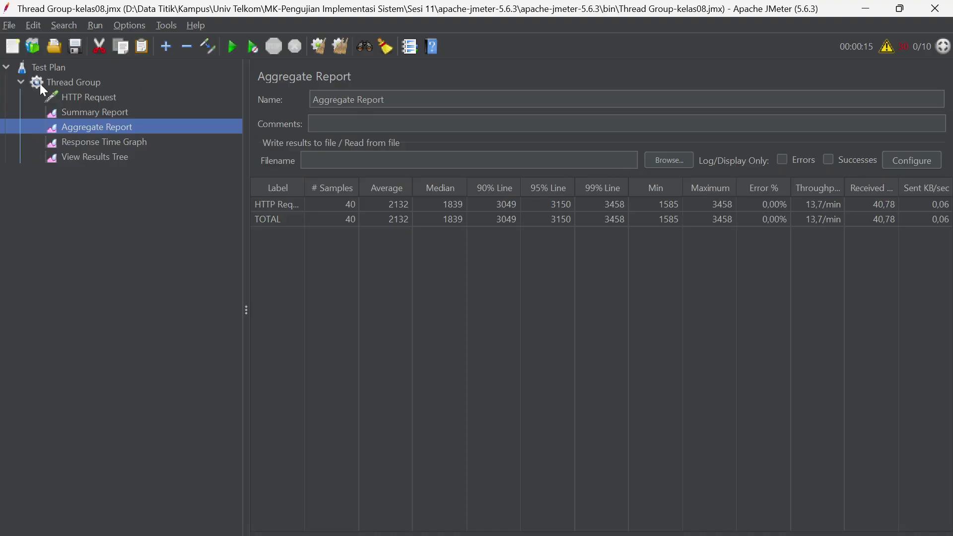
click(95, 158)
scroll(323, 371, down, 5)
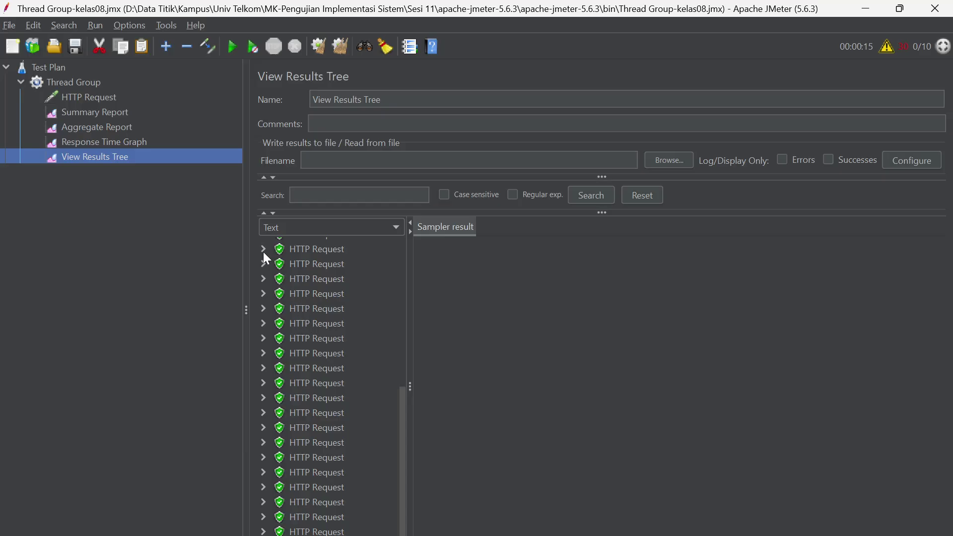
scroll(280, 363, up, 5)
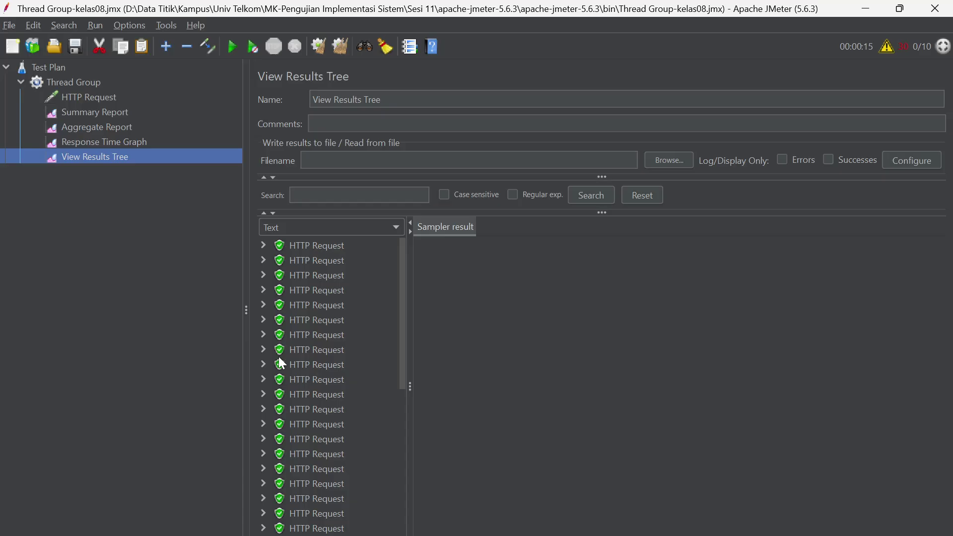
click(261, 289)
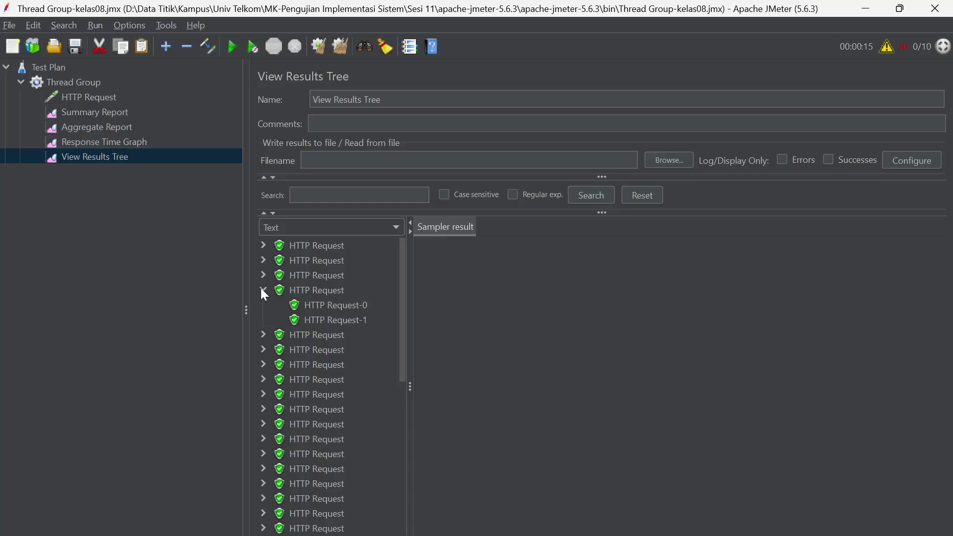
click(261, 289)
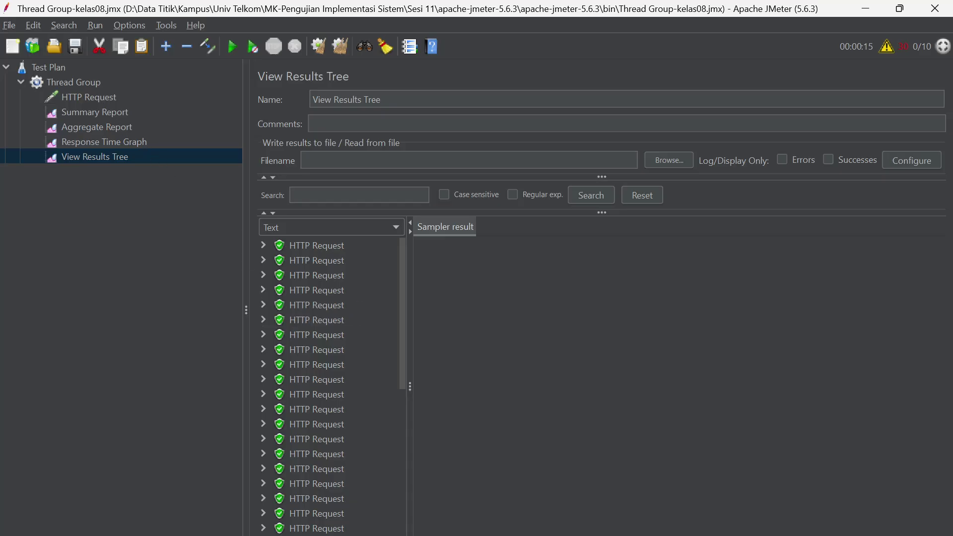
- Read the Performance, Load and Stress Test statements in the Word report's Kesimpulan chapter
key(alt+Tab)
scroll(426, 412, down, 15)
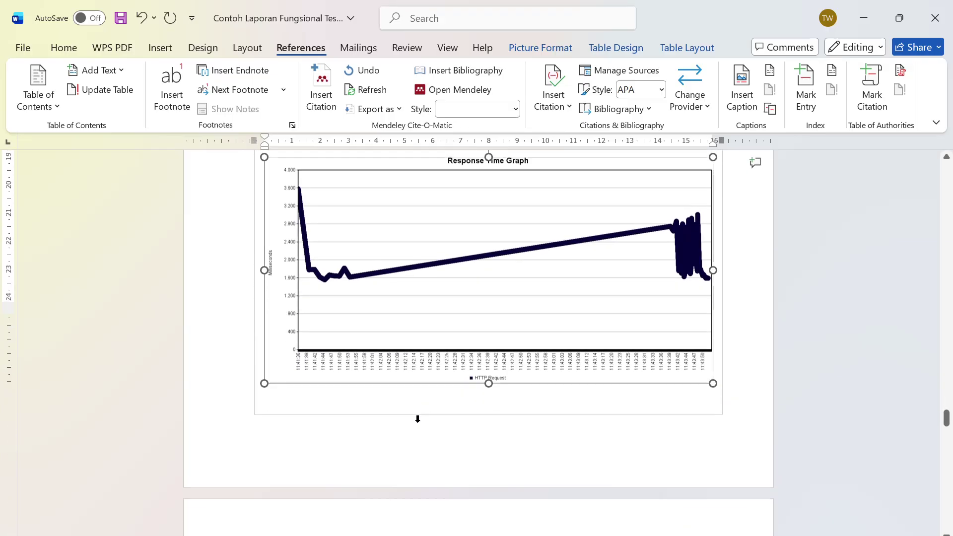
scroll(417, 421, down, 20)
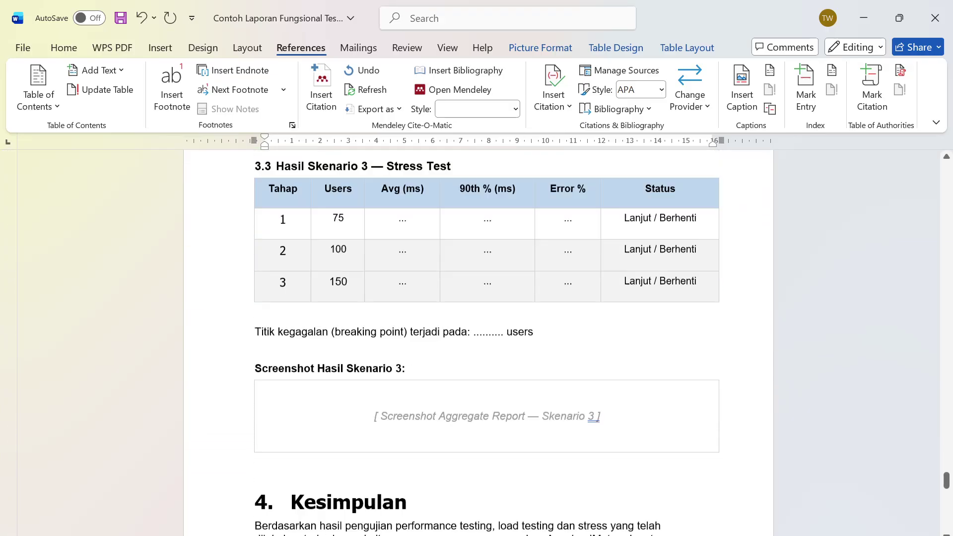
scroll(477, 323, up, 2)
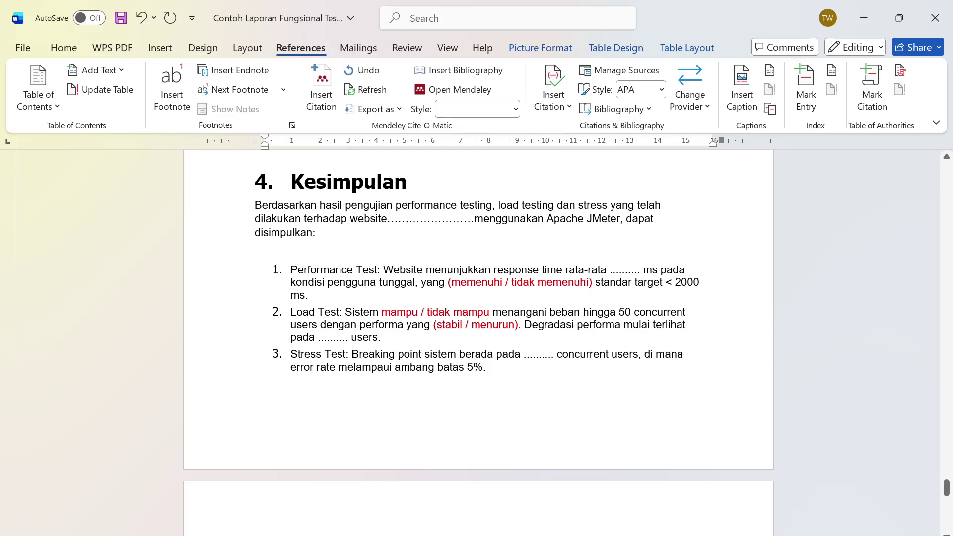
- View the Aggregate Report and the Response Time Graph in JMeter, checking them alongside the Word report
key(alt+Tab)
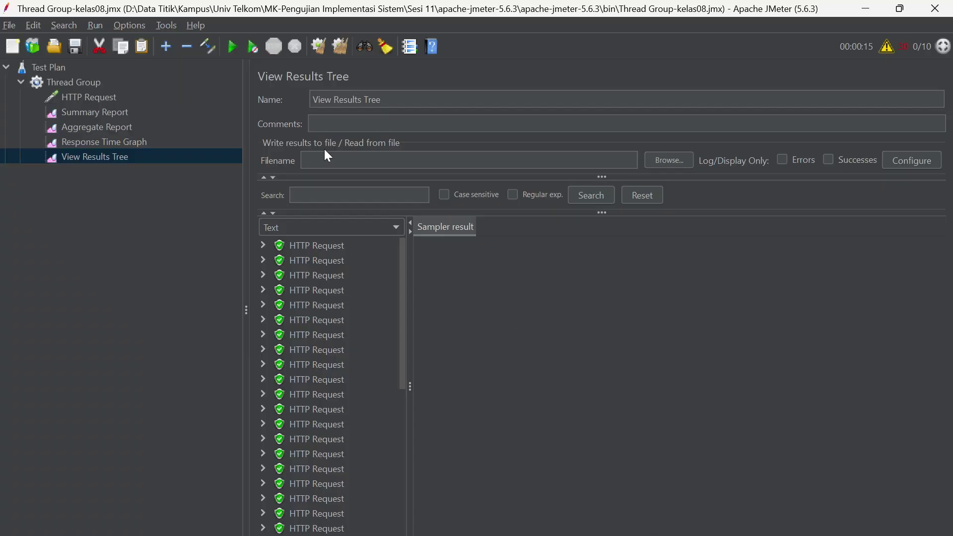
click(88, 128)
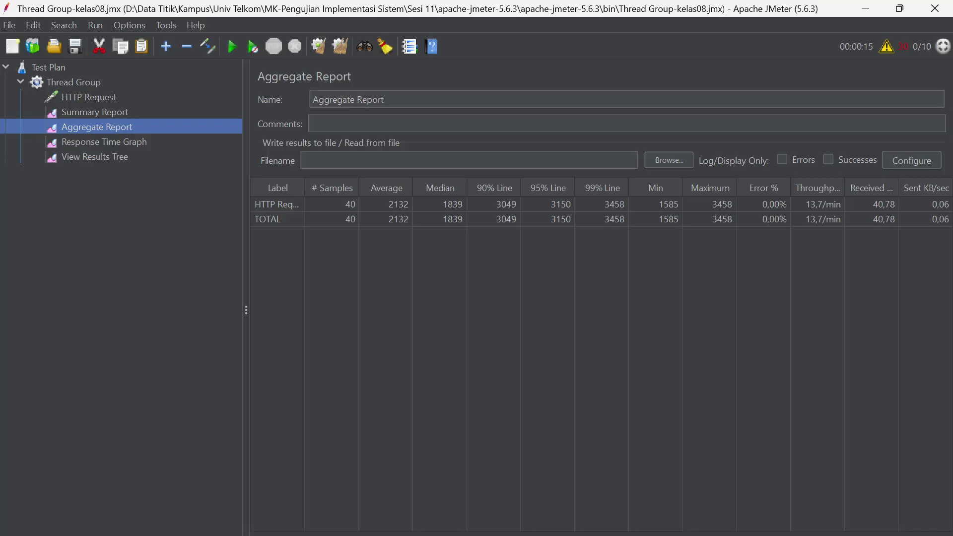
mouse_move(655, 535)
click(655, 497)
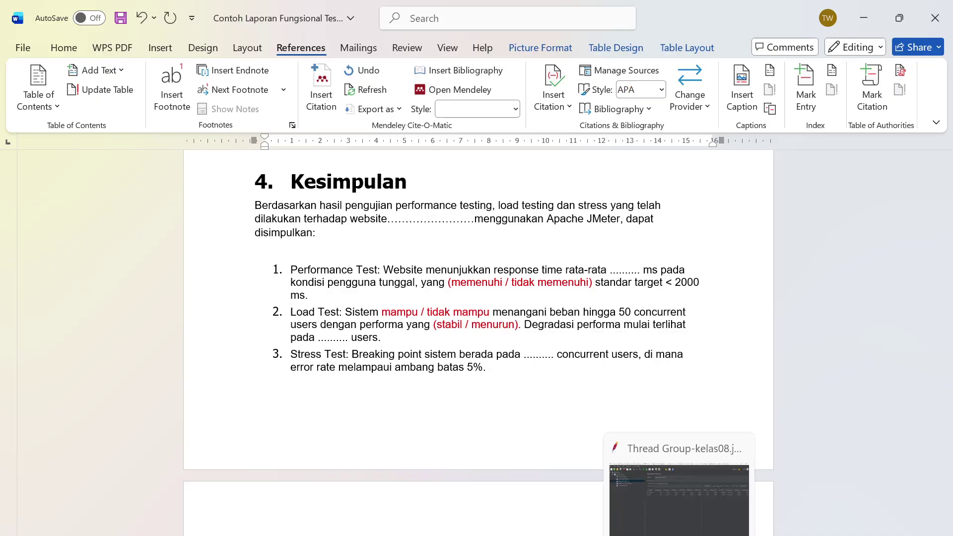
click(630, 512)
click(109, 144)
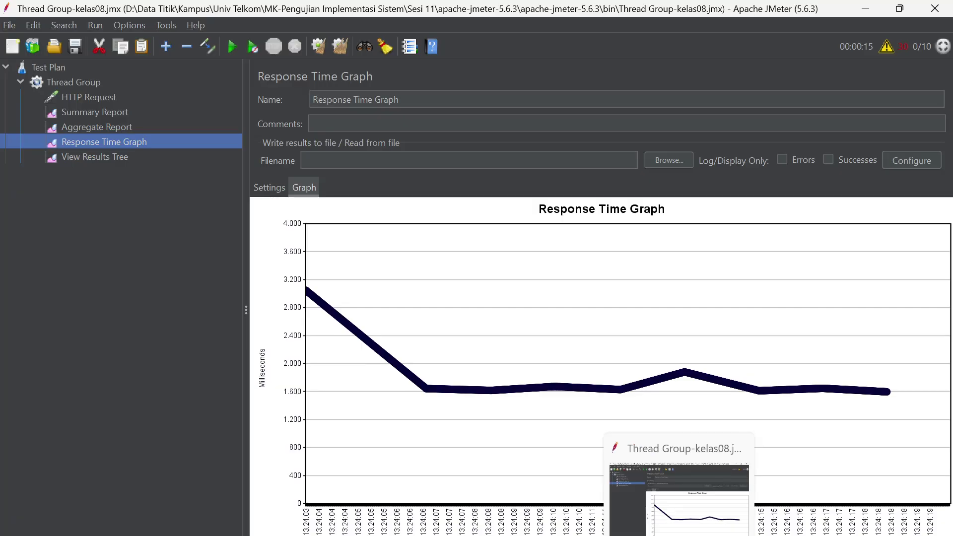
click(727, 535)
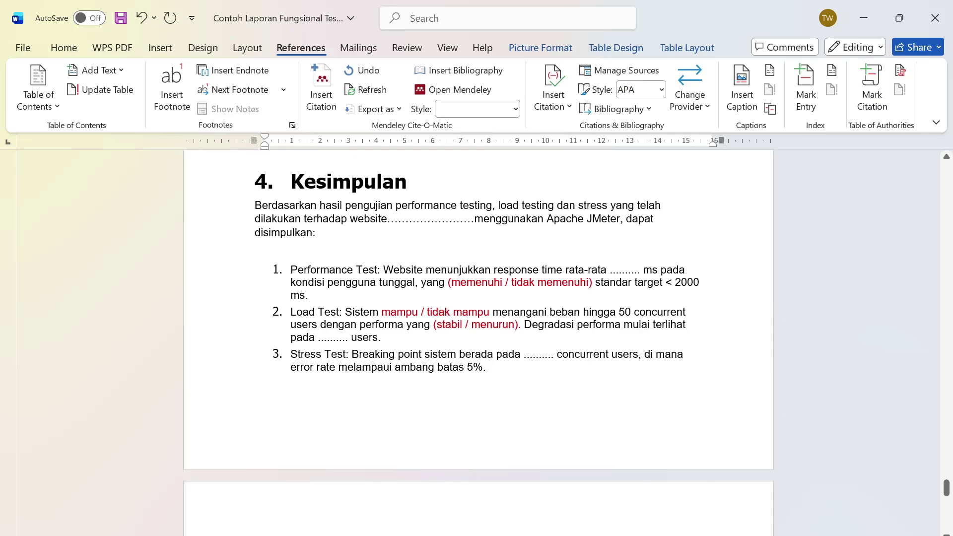
click(683, 535)
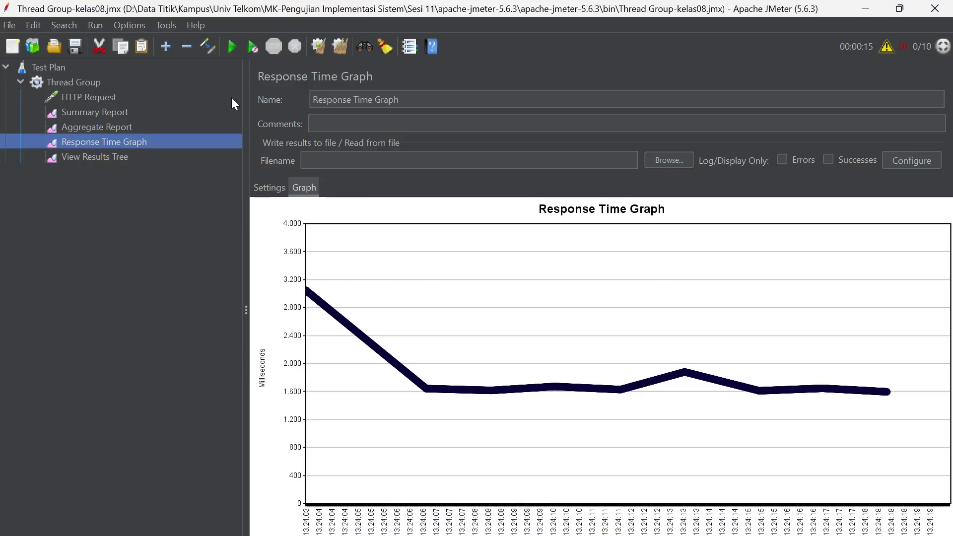
- View the Aggregate Report in JMeter, and read the overall website performance statement in the Word report's Kesimpulan chapter
click(85, 131)
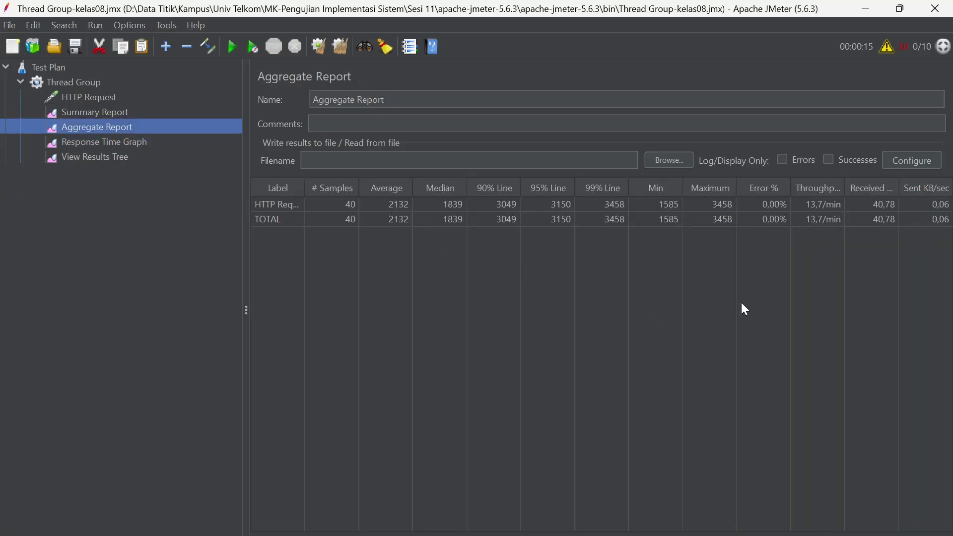
key(alt+Tab)
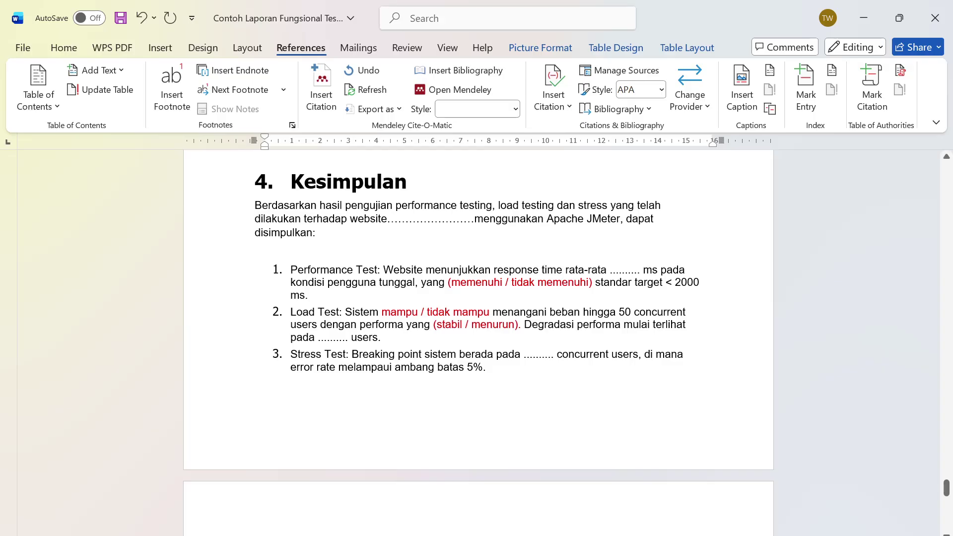
scroll(478, 311, down, 4)
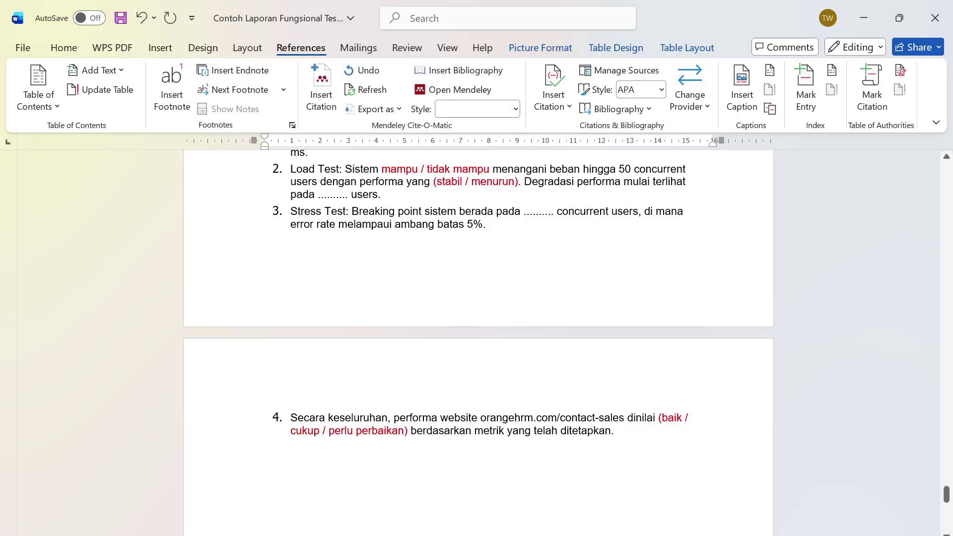
- Examine the Average Response Time target and the 90th Percentile criterion in the report's Kriteria Keberhasilan table
scroll(478, 343, up, 20)
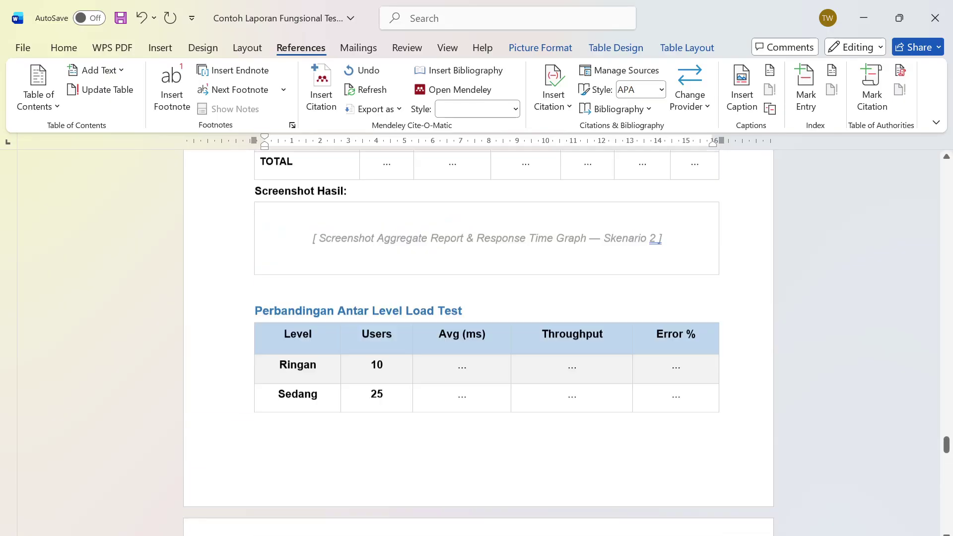
scroll(582, 402, up, 20)
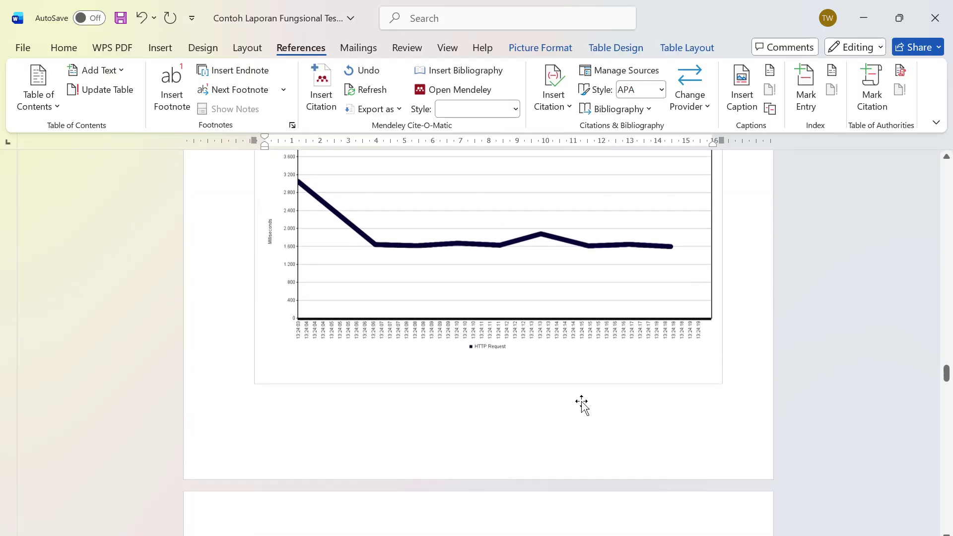
scroll(582, 403, up, 20)
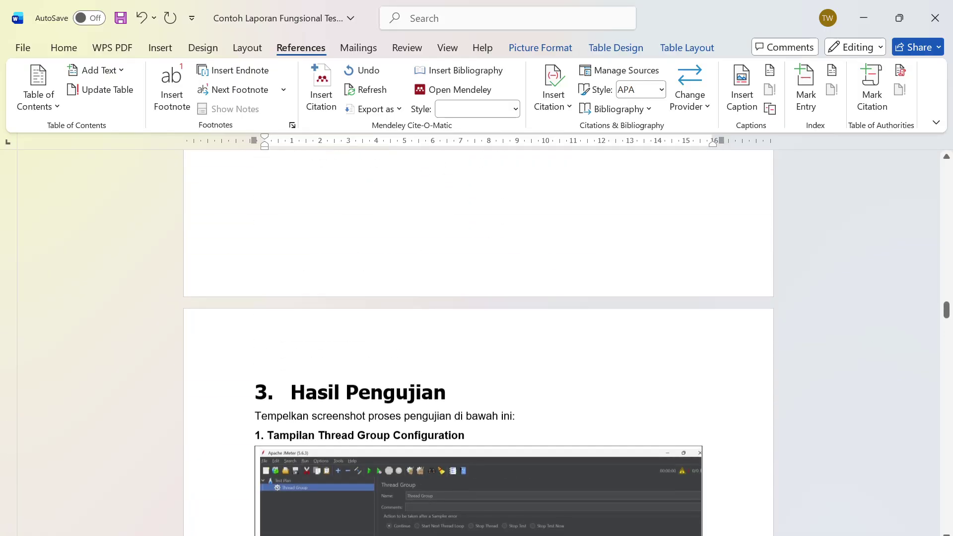
scroll(578, 396, up, 4)
scroll(577, 398, down, 3)
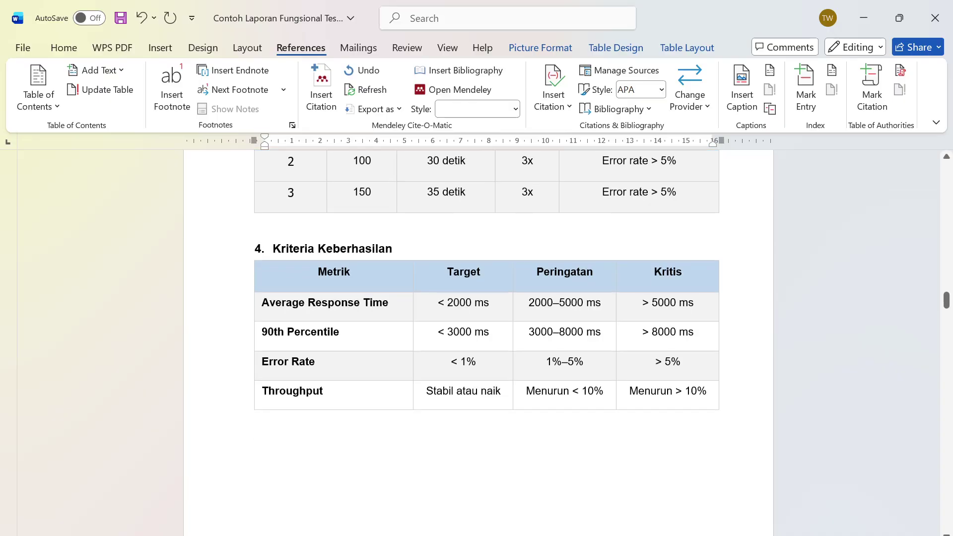
drag(438, 300, 490, 301)
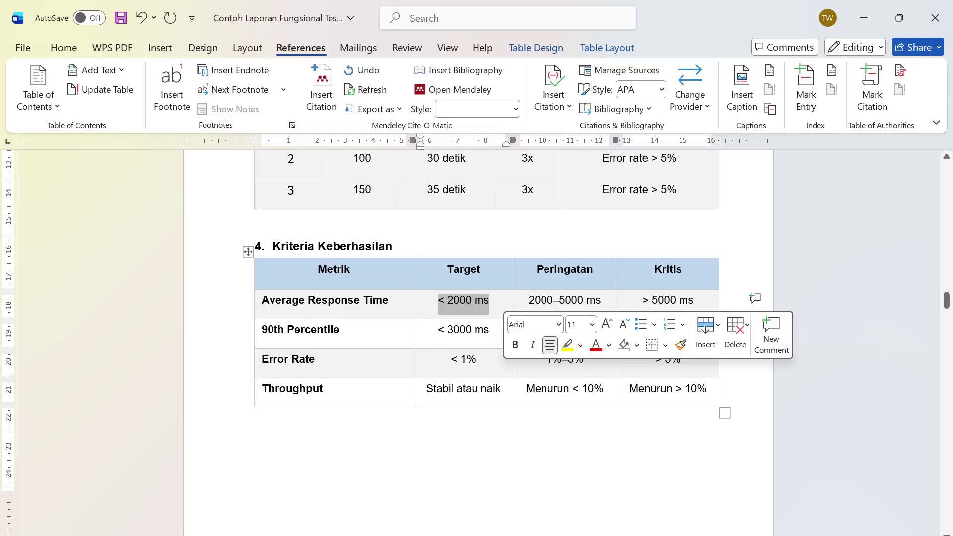
click(336, 329)
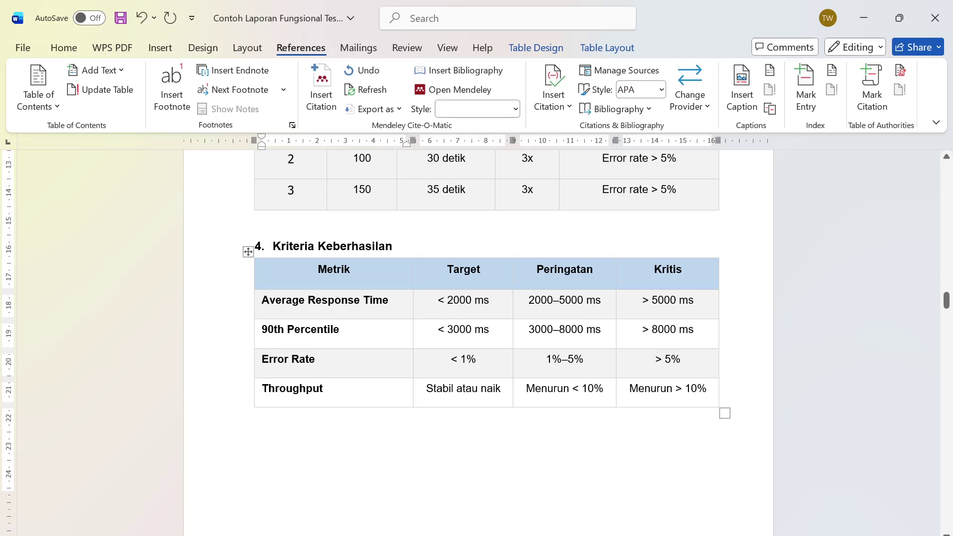
- Review the report's Perbandingan Antar Level Load Test table alongside JMeter's Aggregate Report
scroll(536, 395, down, 15)
scroll(556, 387, down, 20)
scroll(556, 386, down, 20)
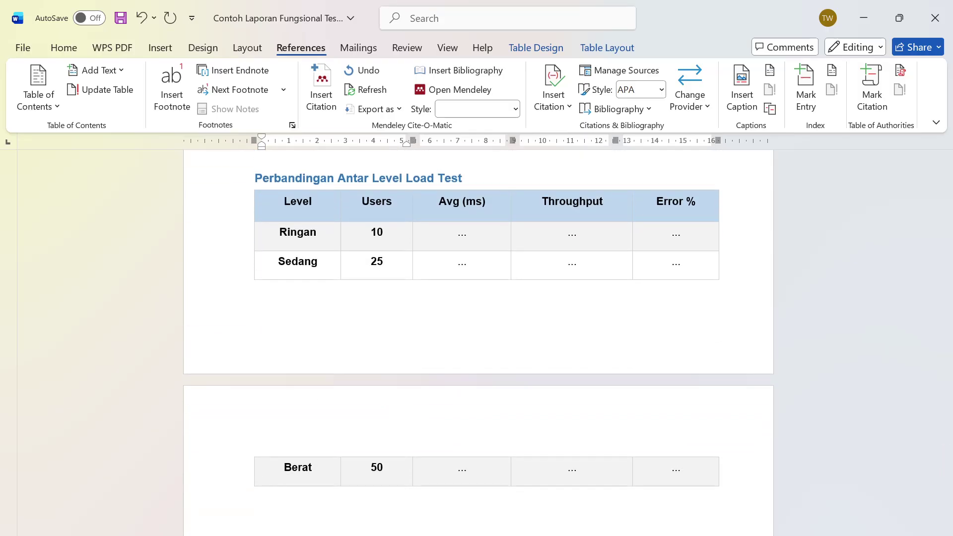
click(678, 496)
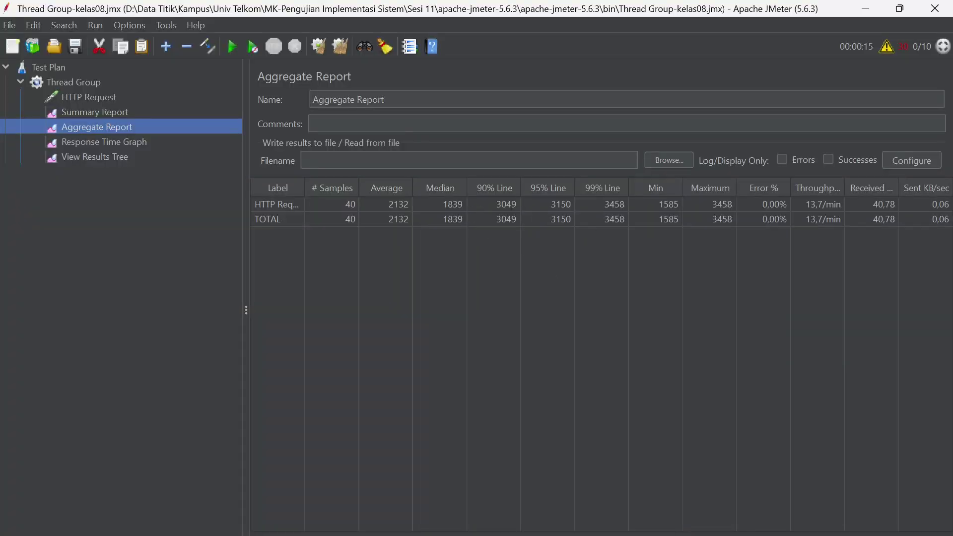
mouse_move(655, 533)
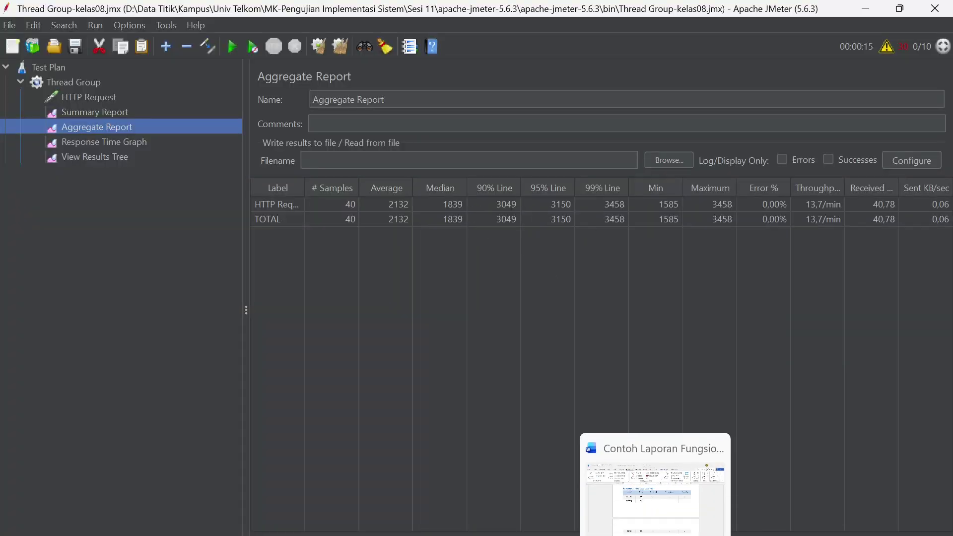
click(655, 497)
- Review the report's 3.3 Stress Test results table and the statements in the Kesimpulan chapter
scroll(478, 343, down, 15)
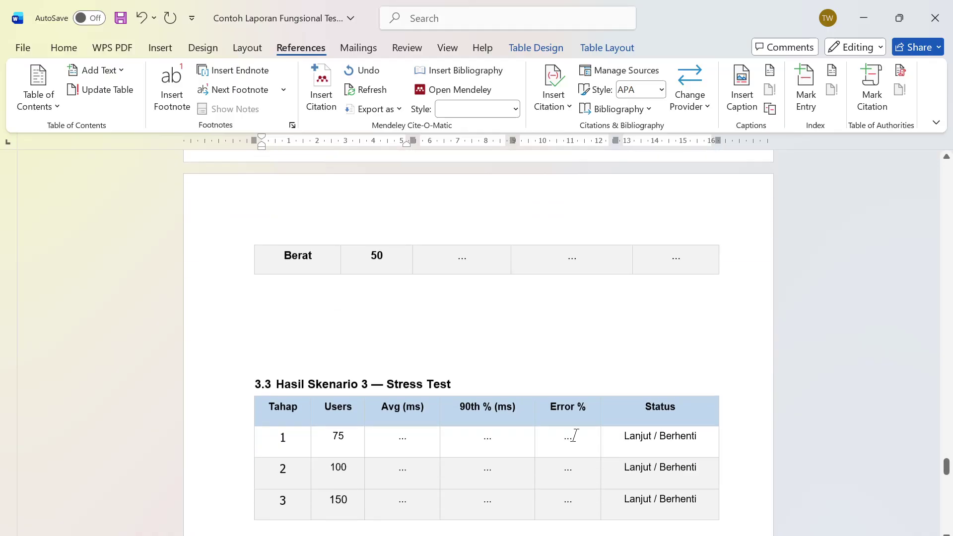
scroll(477, 342, up, 1)
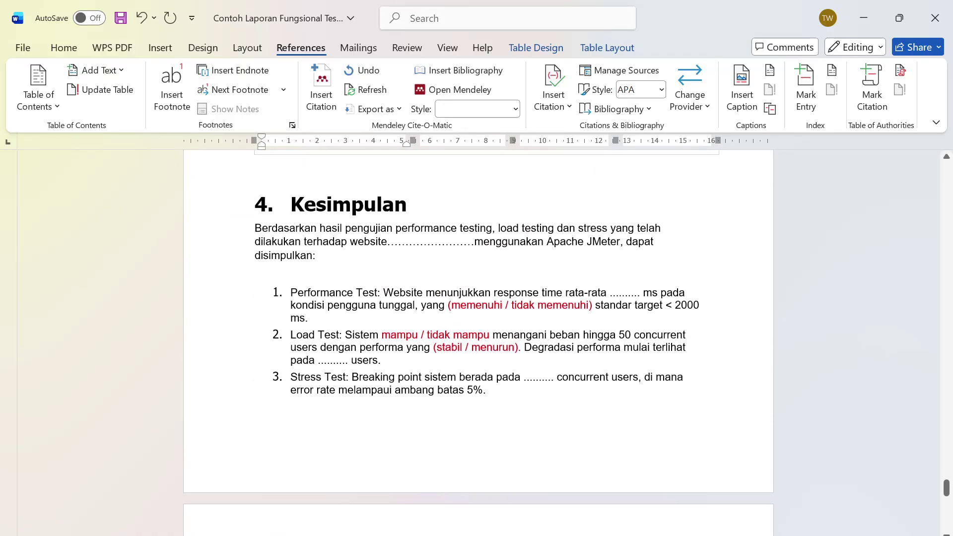
scroll(477, 342, down, 2)
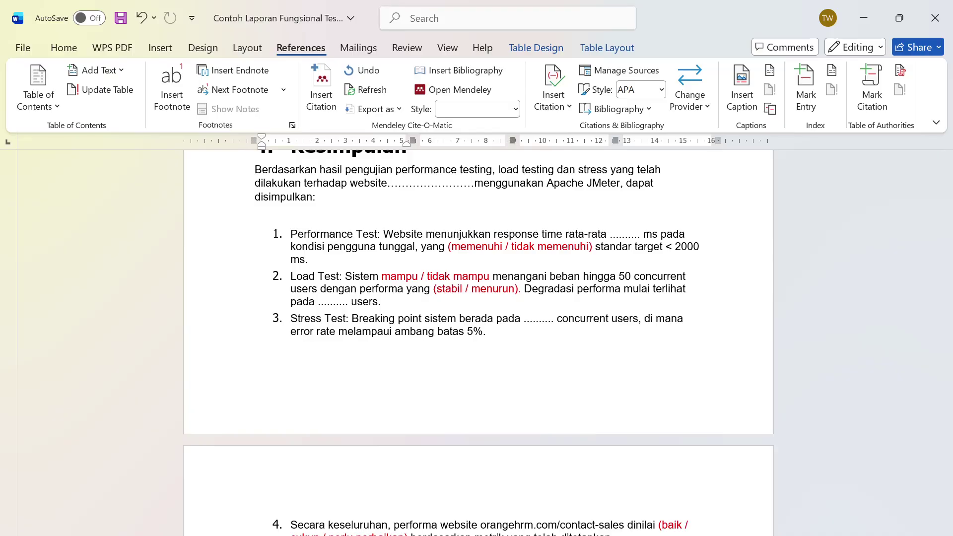
- Switch to the browser to view the OrangeHRM contact-sales page
key(alt+Tab)
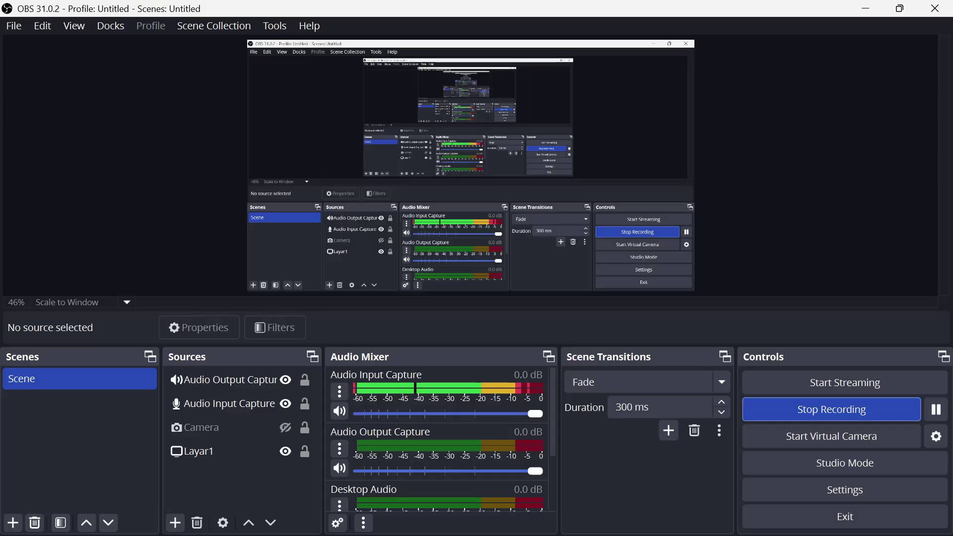
key(alt+Tab)
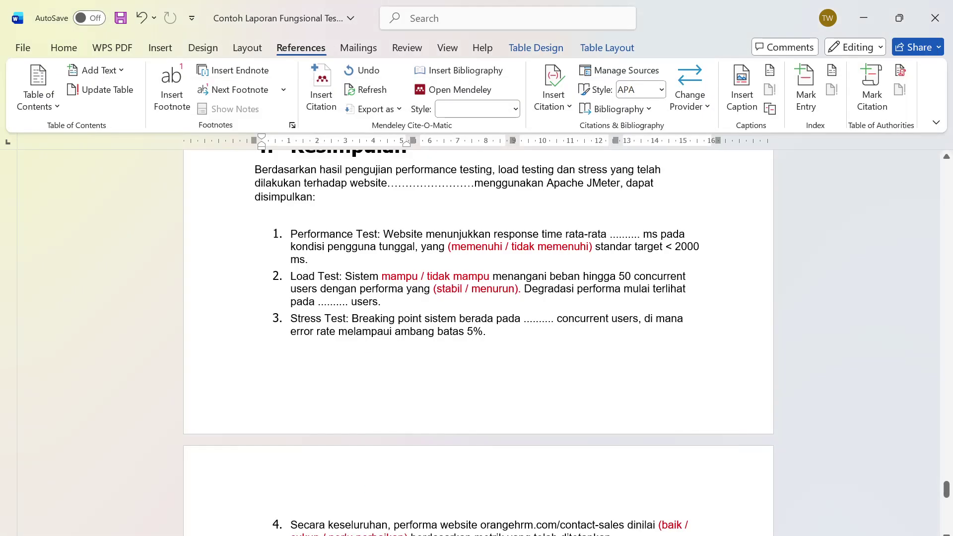
click(560, 535)
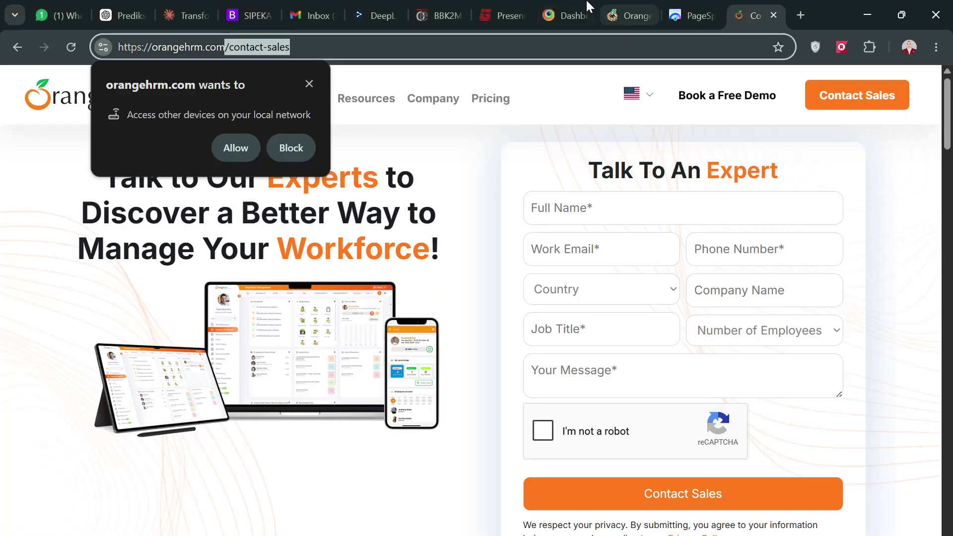